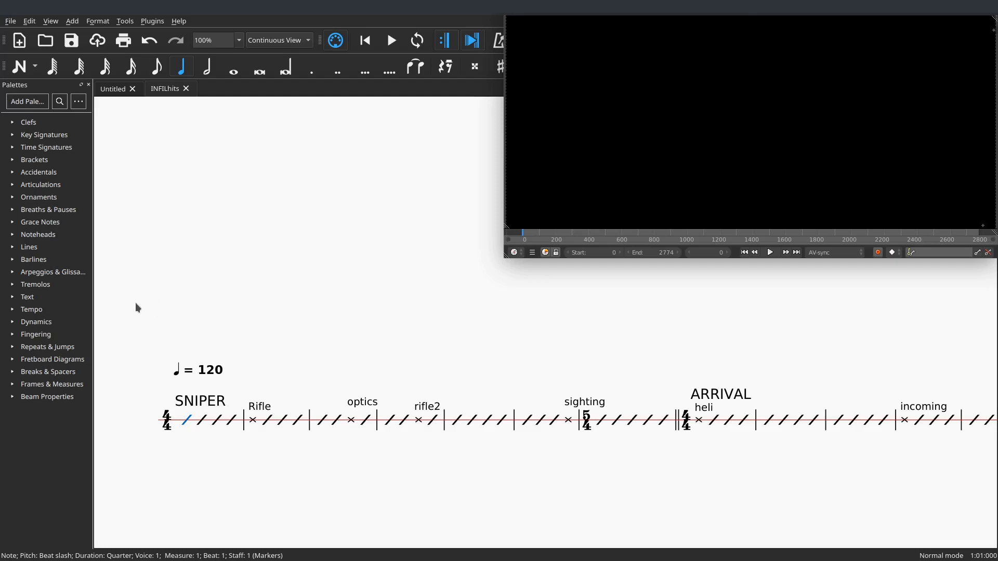
{"action": "scroll", "coordinate": [215, 286], "scroll_direction": "down", "scroll_amount": 2}
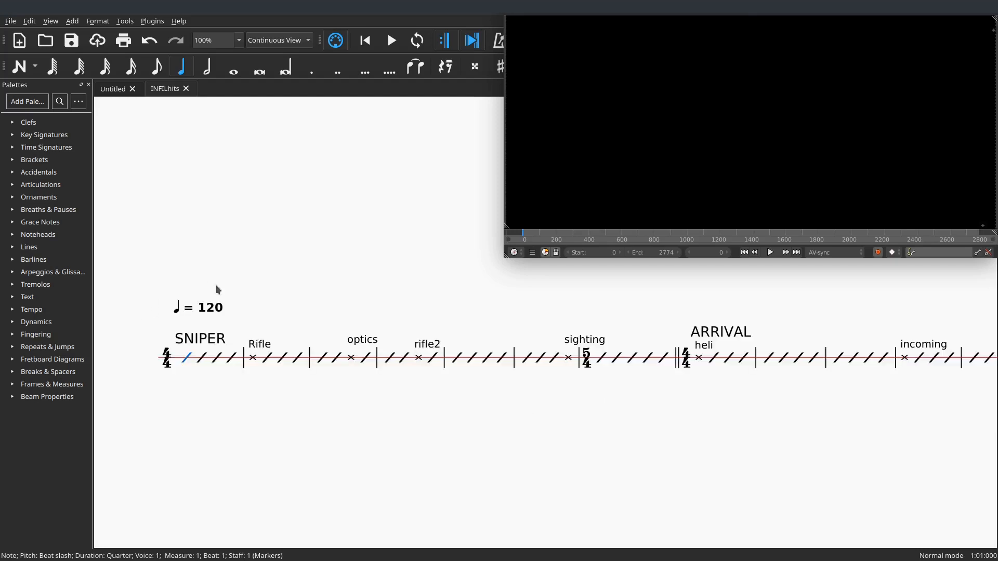
{"action": "scroll", "coordinate": [215, 286], "scroll_direction": "up", "scroll_amount": 2}
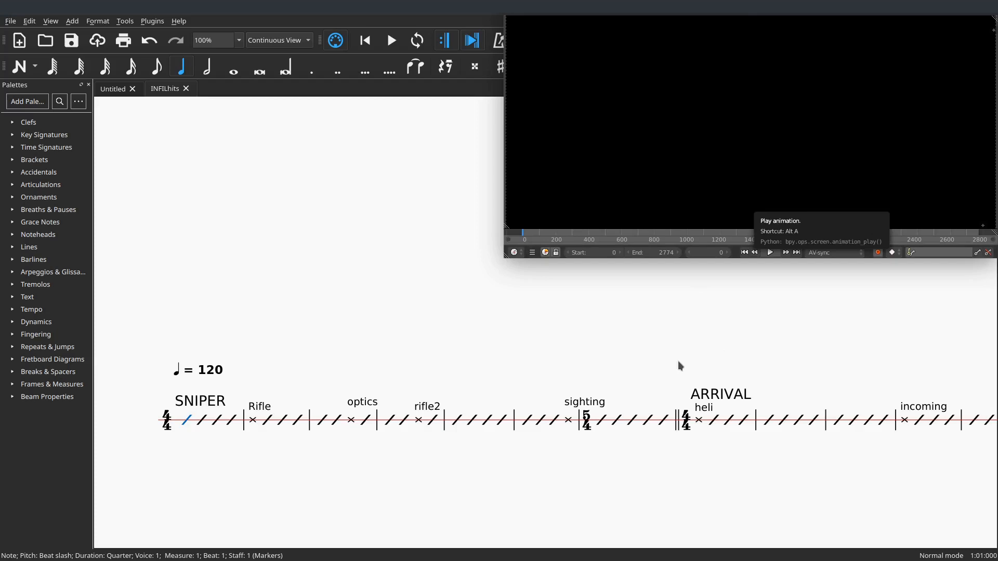
{"action": "left_click", "coordinate": [446, 297]}
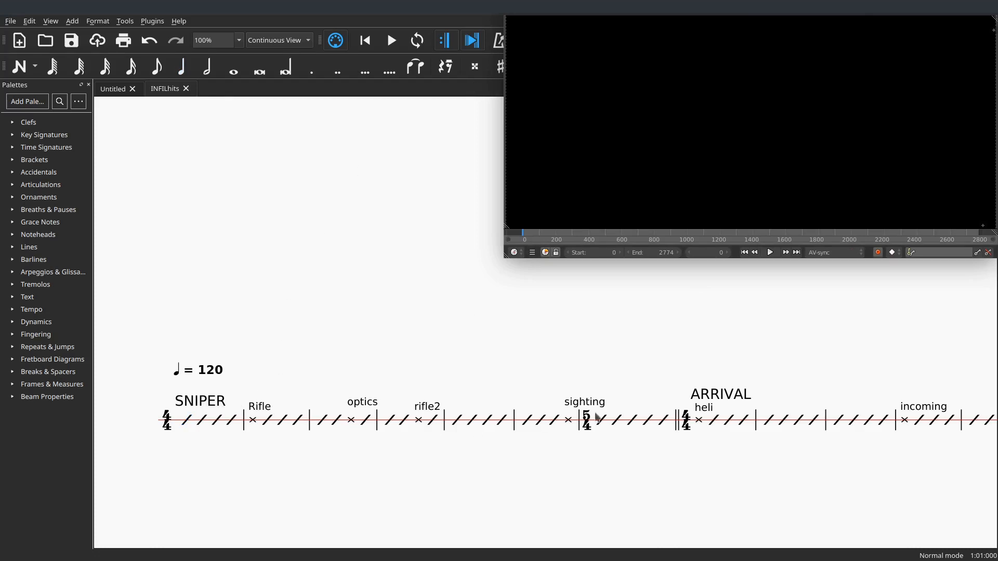
{"action": "left_click_drag", "start_coordinate": [780, 450], "coordinate": [785, 424]}
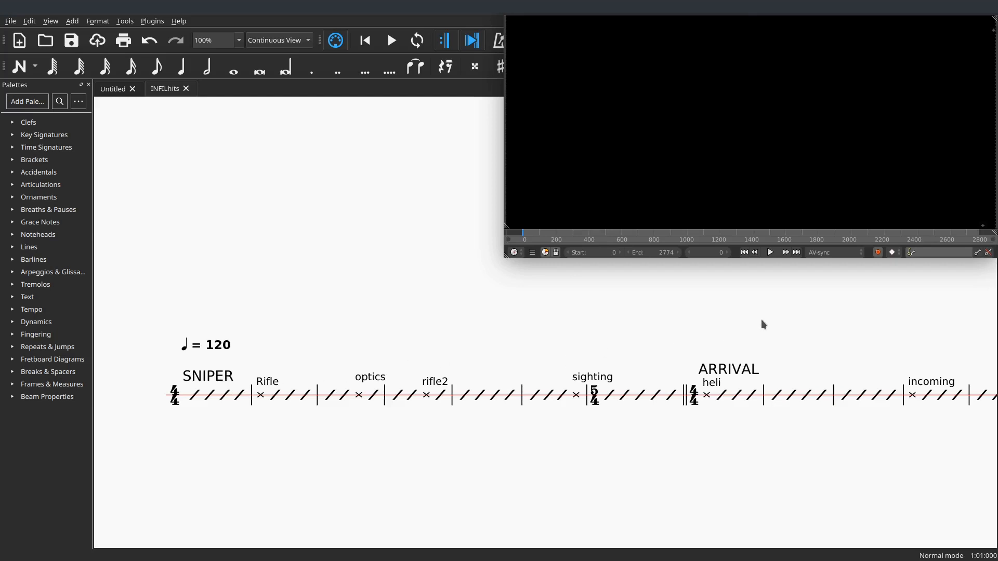
{"action": "left_click_drag", "start_coordinate": [762, 319], "coordinate": [721, 317]}
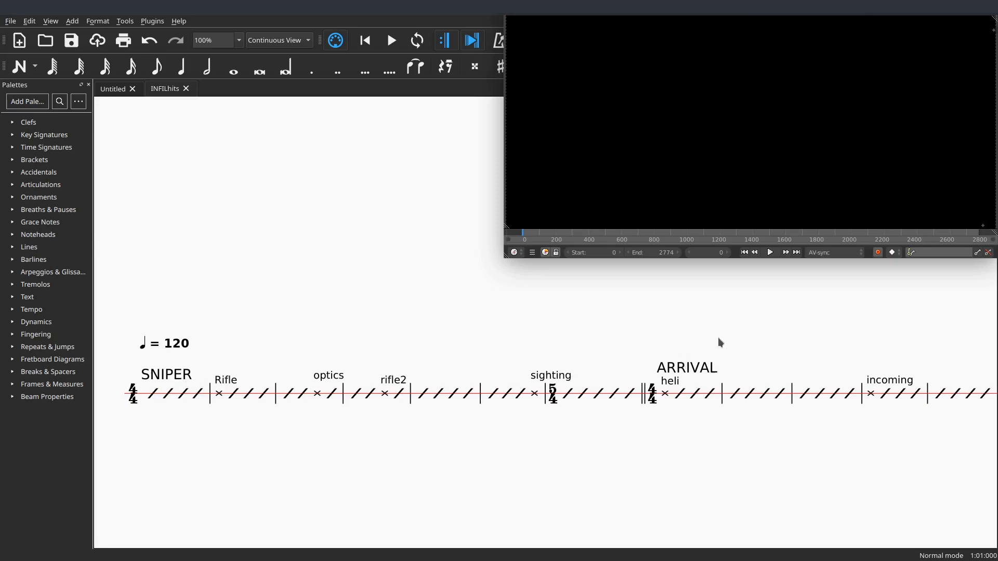
Examine the hit-point markers and meter changes along the Markers staff from SNIPER through ARRIVAL and INFILTRATION to CAPTURE.
{"action": "left_click_drag", "start_coordinate": [719, 339], "coordinate": [298, 345]}
{"action": "left_click_drag", "start_coordinate": [709, 321], "coordinate": [386, 305]}
{"action": "left_click_drag", "start_coordinate": [651, 306], "coordinate": [375, 315]}
{"action": "left_click_drag", "start_coordinate": [711, 330], "coordinate": [483, 332]}
{"action": "left_click_drag", "start_coordinate": [648, 333], "coordinate": [374, 336]}
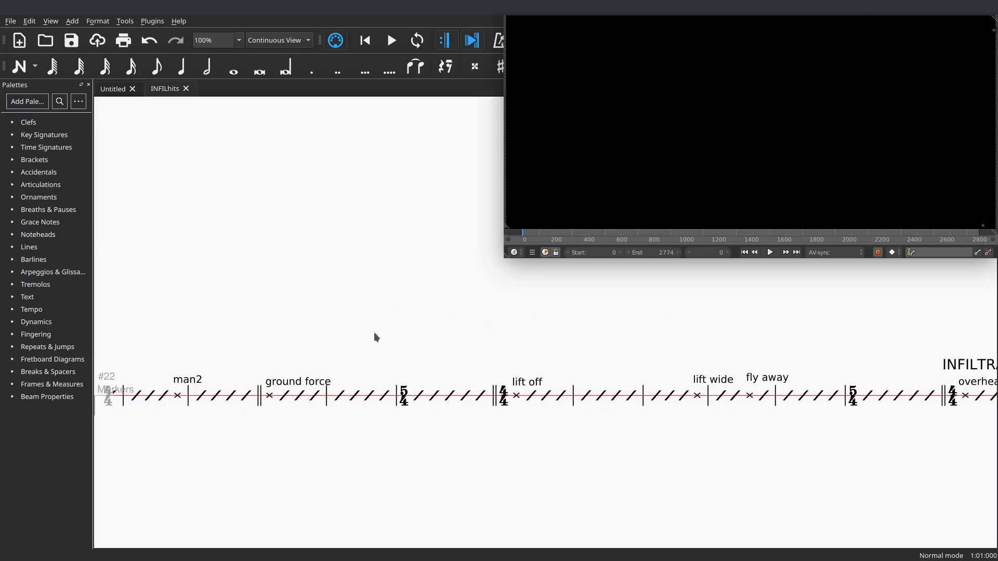
{"action": "left_click_drag", "start_coordinate": [514, 340], "coordinate": [383, 334]}
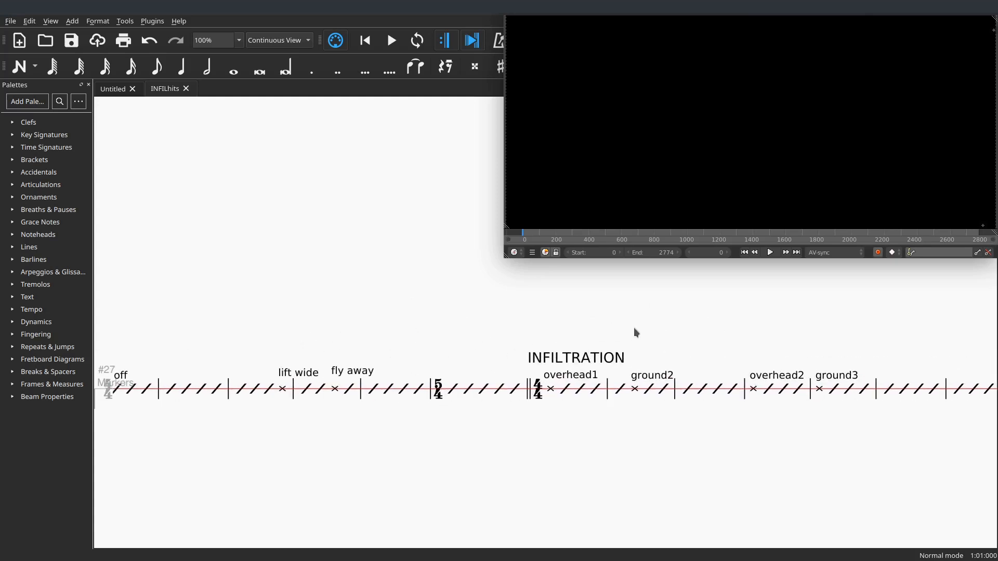
{"action": "left_click_drag", "start_coordinate": [634, 332], "coordinate": [387, 336]}
{"action": "left_click_drag", "start_coordinate": [669, 334], "coordinate": [366, 318]}
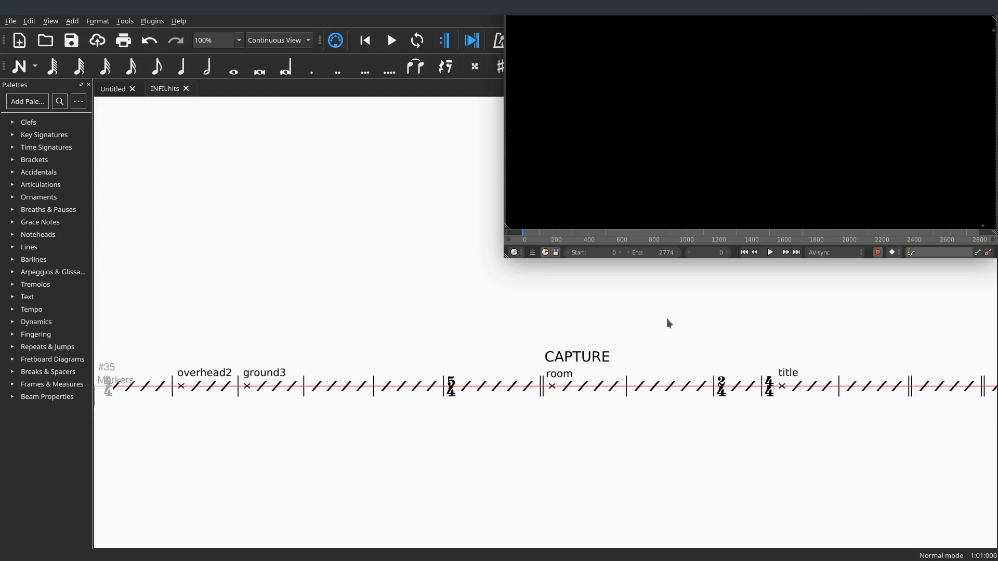
{"action": "left_click_drag", "start_coordinate": [669, 323], "coordinate": [470, 322]}
{"action": "scroll", "coordinate": [471, 322], "scroll_direction": "up", "scroll_amount": 15}
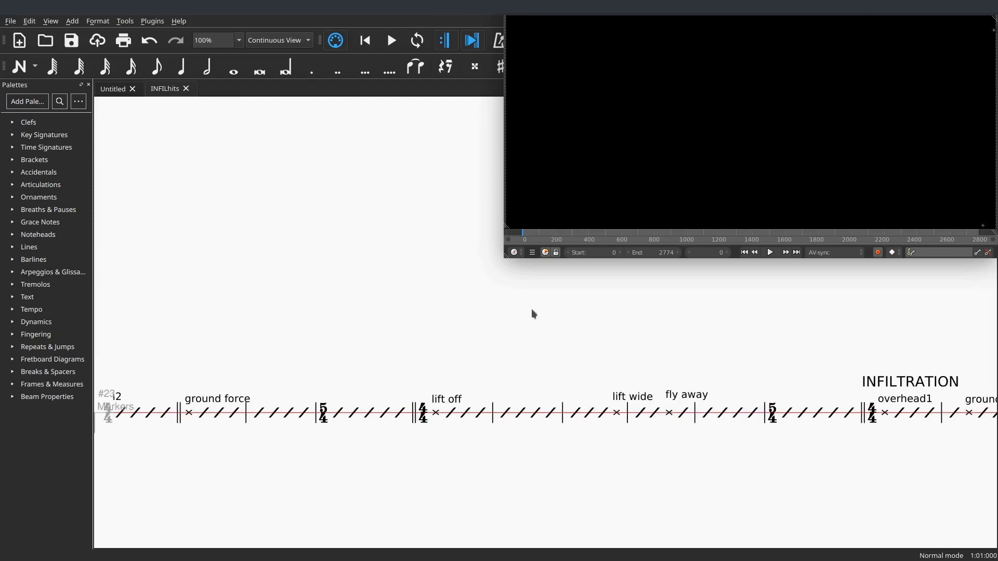
{"action": "scroll", "coordinate": [526, 332], "scroll_direction": "up", "scroll_amount": 8}
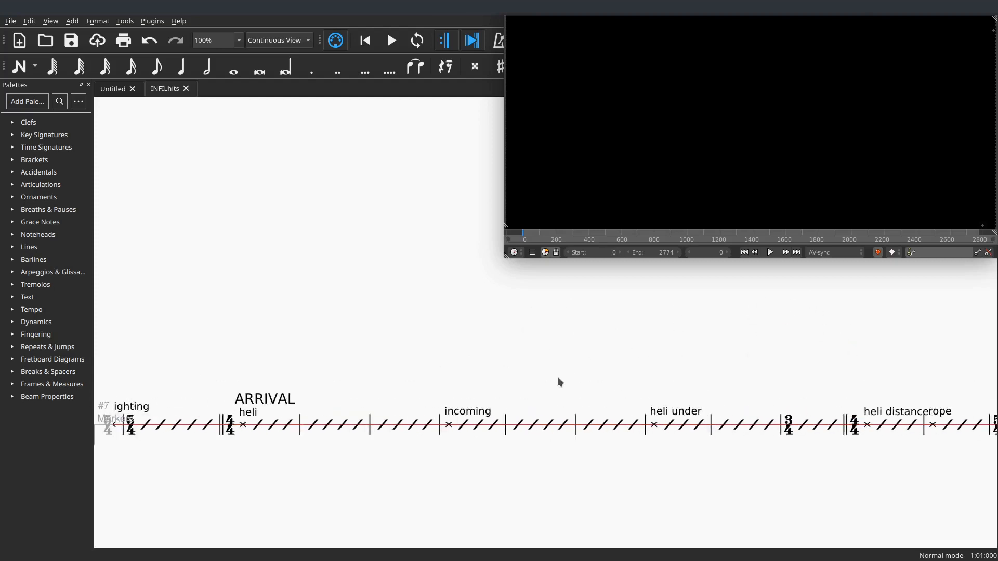
{"action": "scroll", "coordinate": [630, 371], "scroll_direction": "up", "scroll_amount": 3}
{"action": "left_click_drag", "start_coordinate": [592, 364], "coordinate": [562, 361]}
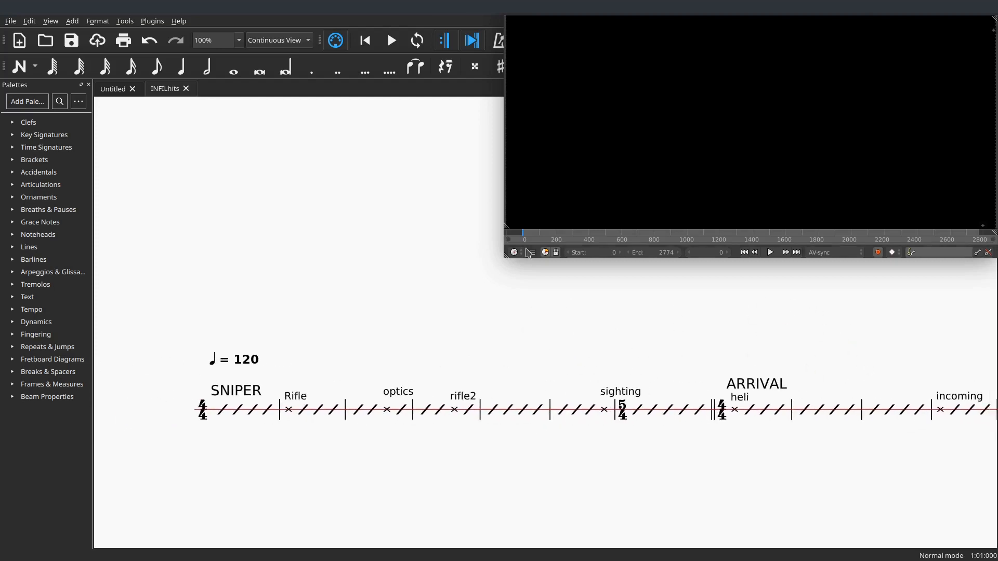
Play the marker score from the beginning in sync with the video, stop it near the title marker, and rewind.
{"action": "left_click", "coordinate": [366, 42]}
{"action": "left_click", "coordinate": [391, 42]}
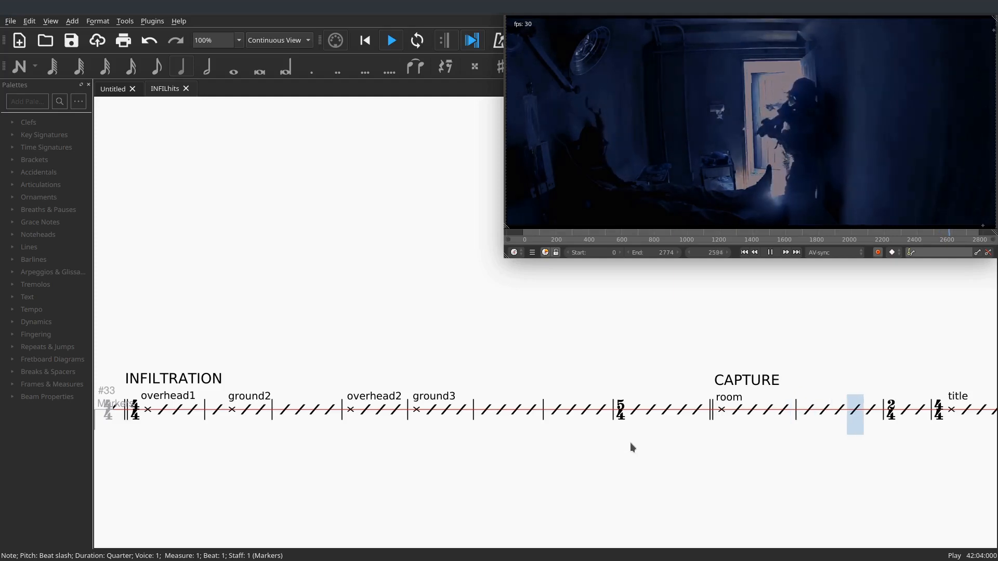
{"action": "left_click", "coordinate": [394, 45]}
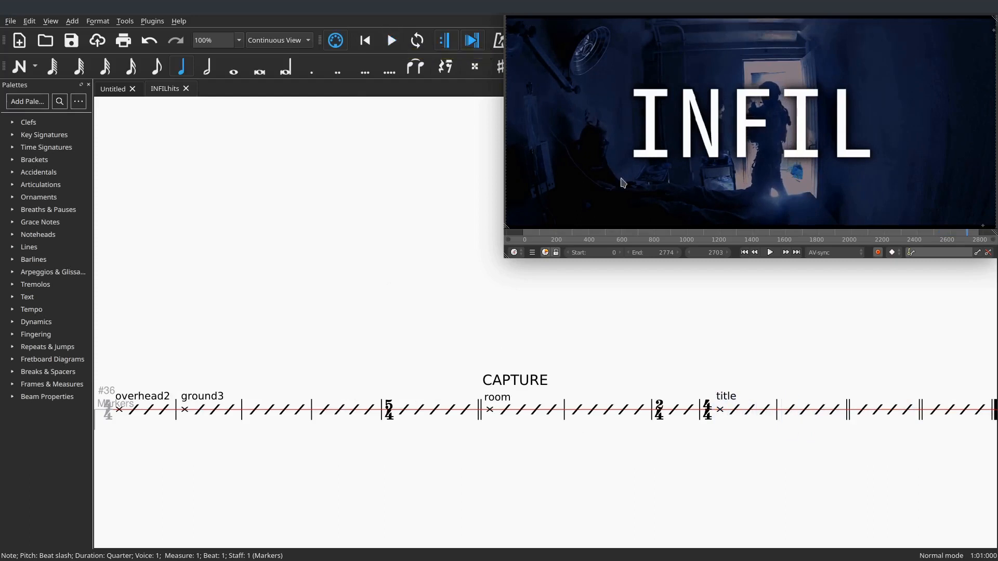
{"action": "left_click", "coordinate": [364, 40]}
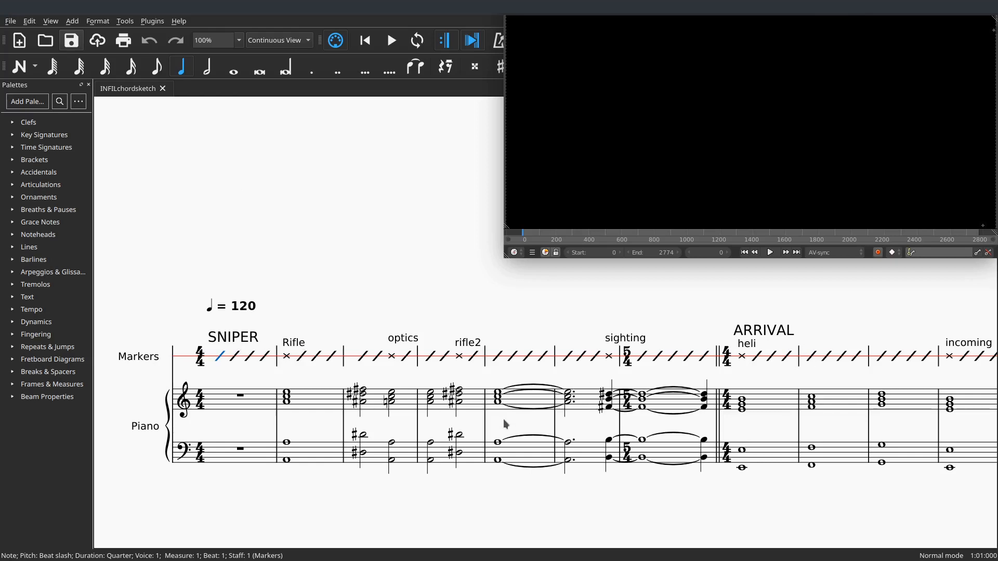
Examine the piano chords beneath the SNIPER and ARRIVAL markers in the INFILchordsketch score.
{"action": "left_click_drag", "start_coordinate": [502, 419], "coordinate": [415, 439]}
{"action": "left_click_drag", "start_coordinate": [729, 439], "coordinate": [499, 434]}
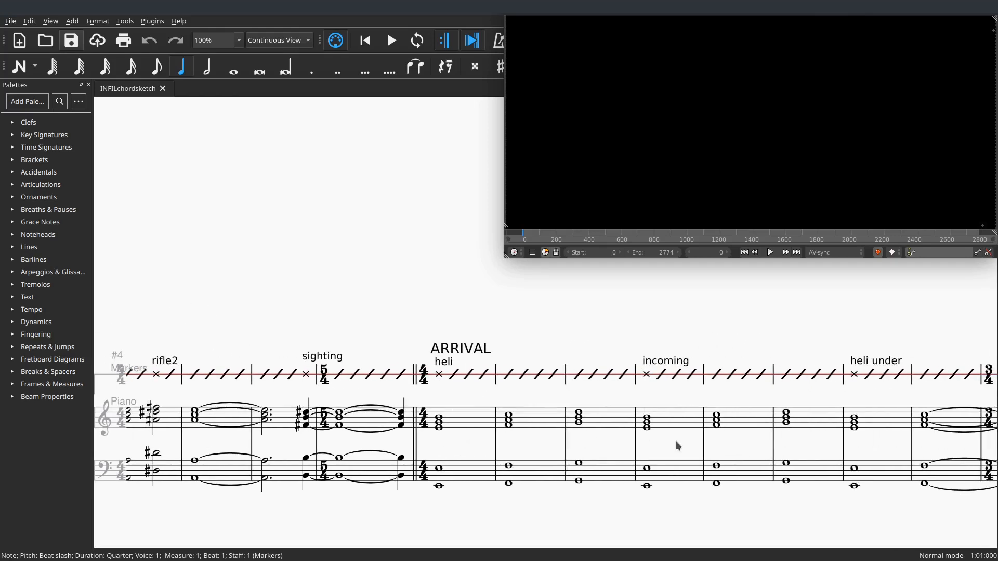
{"action": "left_click_drag", "start_coordinate": [679, 445], "coordinate": [554, 446]}
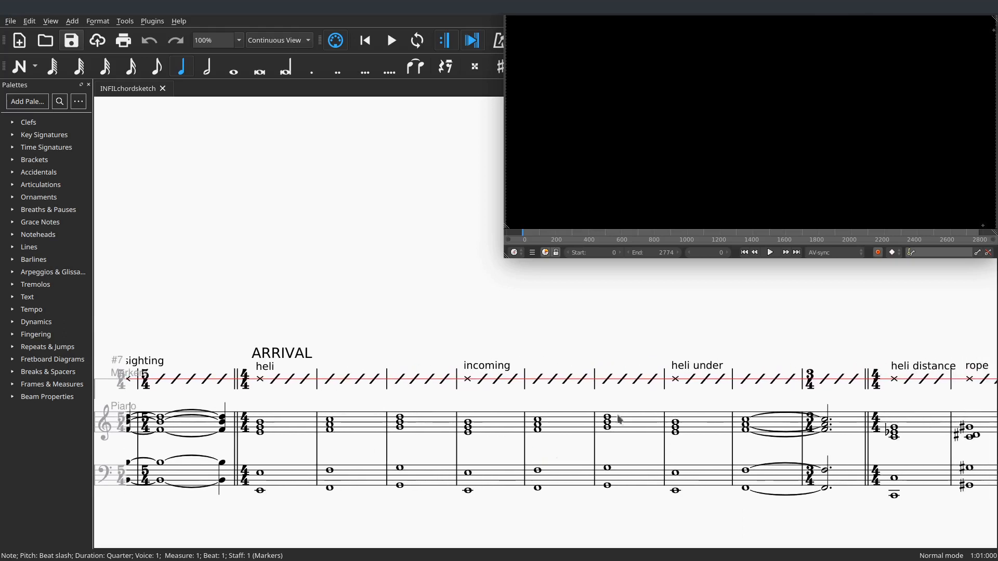
{"action": "left_click_drag", "start_coordinate": [757, 340], "coordinate": [966, 334]}
{"action": "left_click_drag", "start_coordinate": [300, 304], "coordinate": [679, 296]}
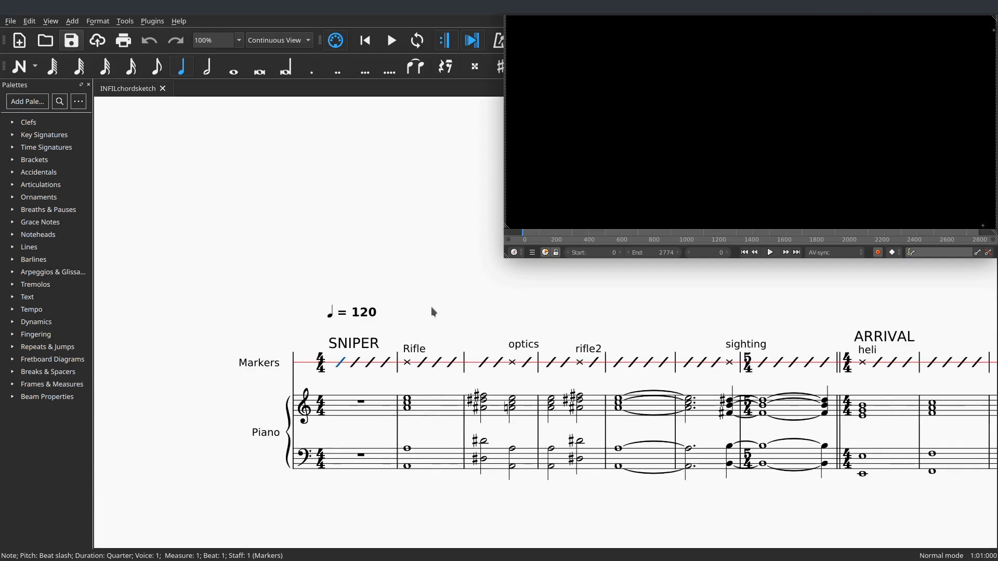
{"action": "left_click_drag", "start_coordinate": [492, 428], "coordinate": [299, 425]}
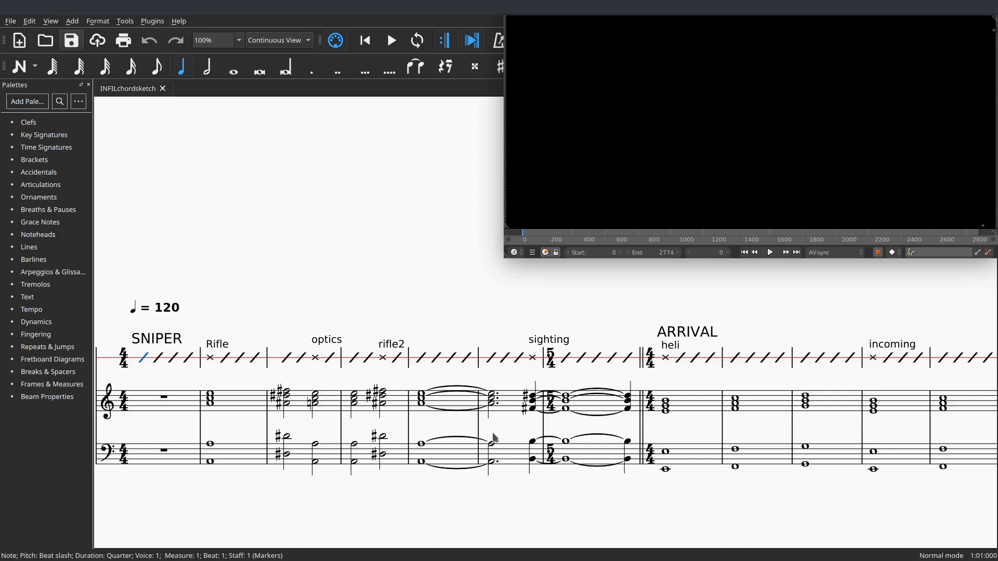
{"action": "left_click_drag", "start_coordinate": [520, 424], "coordinate": [341, 421]}
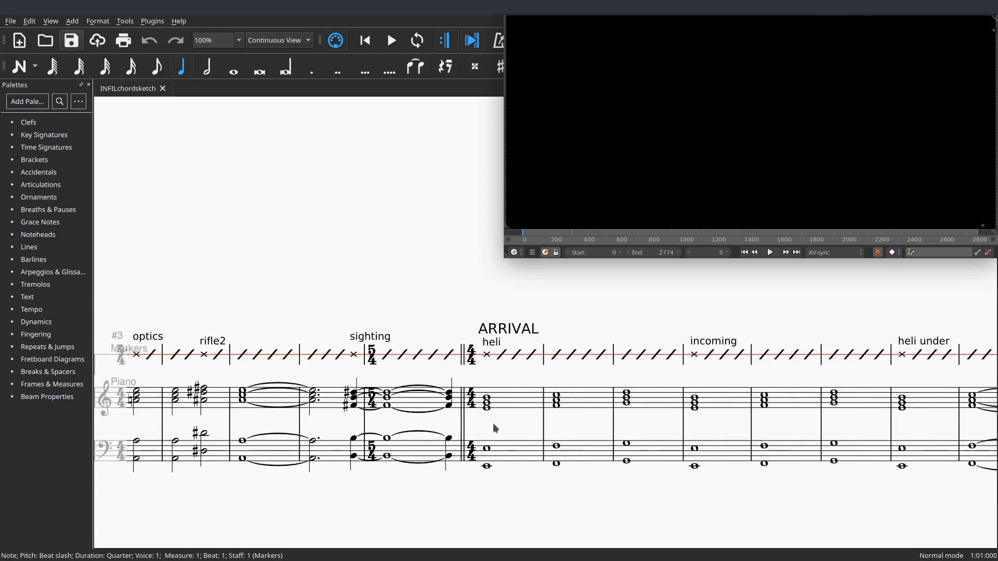
{"action": "left_click_drag", "start_coordinate": [493, 423], "coordinate": [355, 417]}
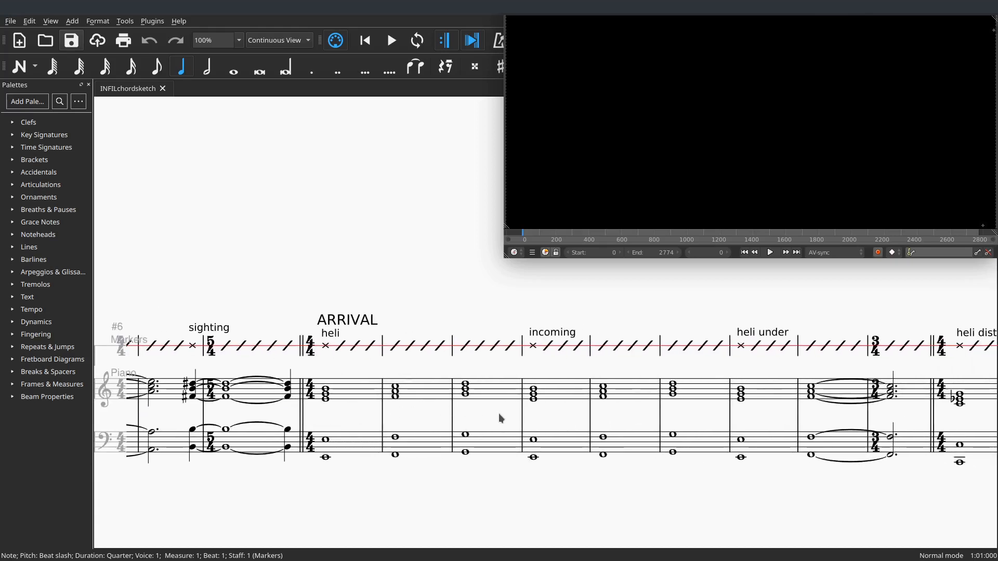
{"action": "left_click_drag", "start_coordinate": [498, 413], "coordinate": [354, 395]}
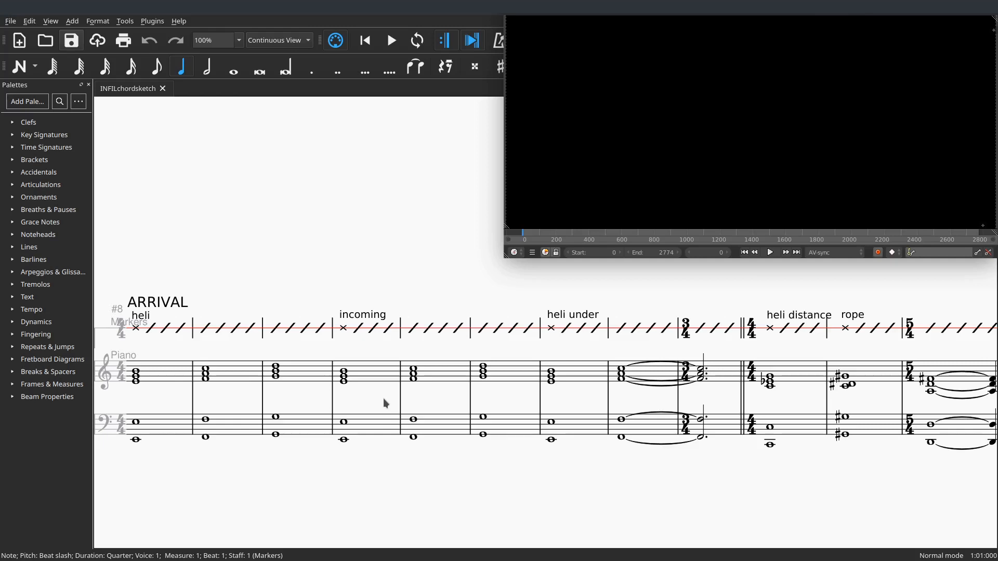
{"action": "left_click_drag", "start_coordinate": [430, 391], "coordinate": [307, 390]}
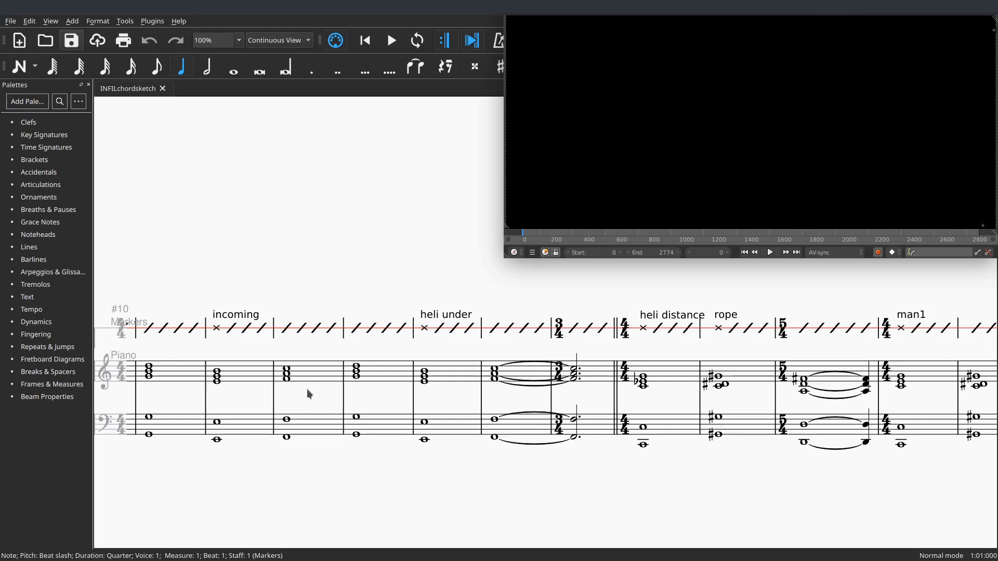
{"action": "left_click_drag", "start_coordinate": [340, 250], "coordinate": [577, 270]}
{"action": "left_click_drag", "start_coordinate": [355, 286], "coordinate": [627, 315]}
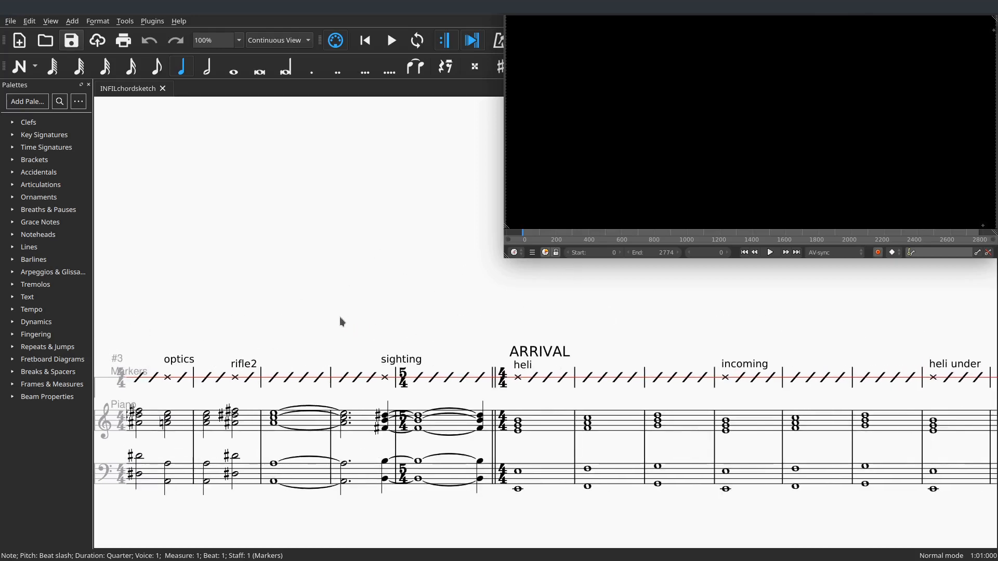
{"action": "left_click_drag", "start_coordinate": [206, 329], "coordinate": [411, 296]}
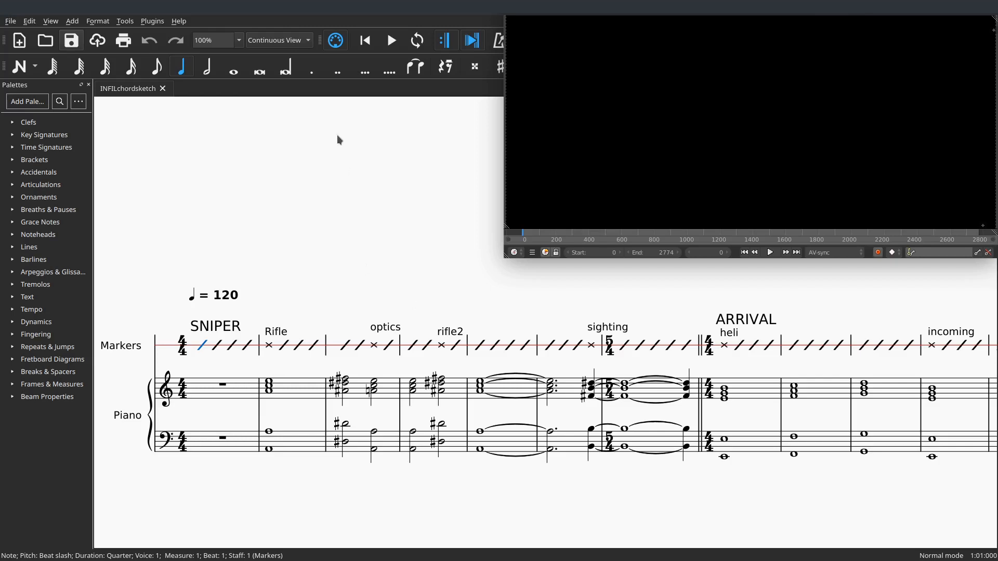
Play the chord sketch with the video up to the CAPTURE section, stop, and return to the earlier measures.
{"action": "left_click", "coordinate": [391, 41]}
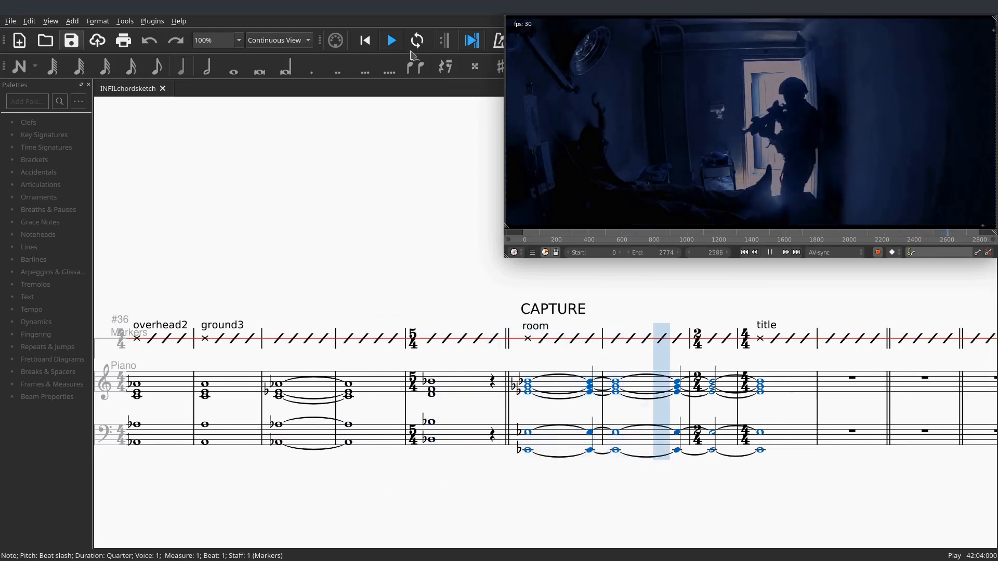
{"action": "key", "text": "space"}
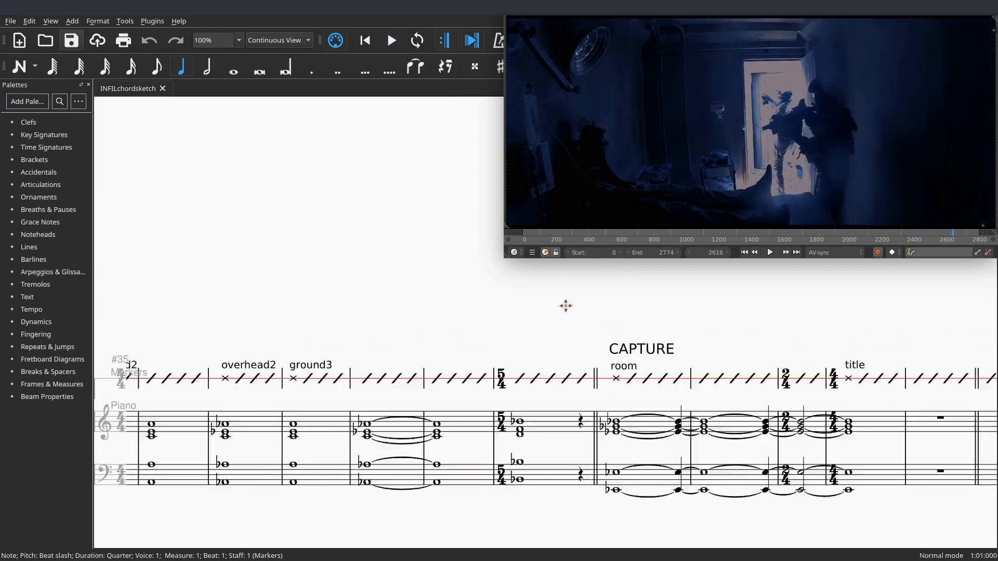
{"action": "scroll", "coordinate": [565, 306], "scroll_direction": "up", "scroll_amount": 15}
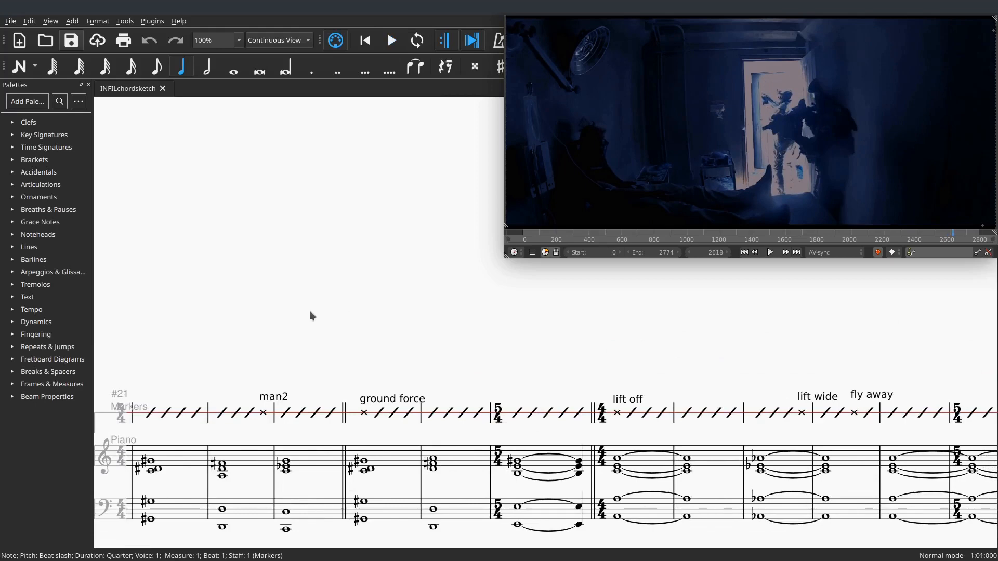
{"action": "scroll", "coordinate": [311, 316], "scroll_direction": "up", "scroll_amount": 15}
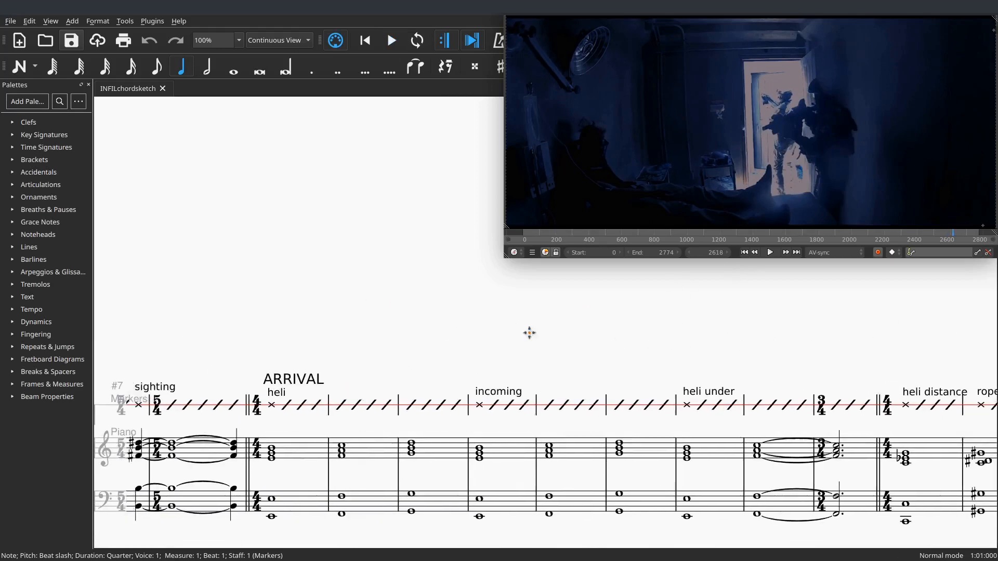
{"action": "left_click_drag", "start_coordinate": [529, 332], "coordinate": [905, 354]}
{"action": "left_click_drag", "start_coordinate": [462, 354], "coordinate": [508, 281]}
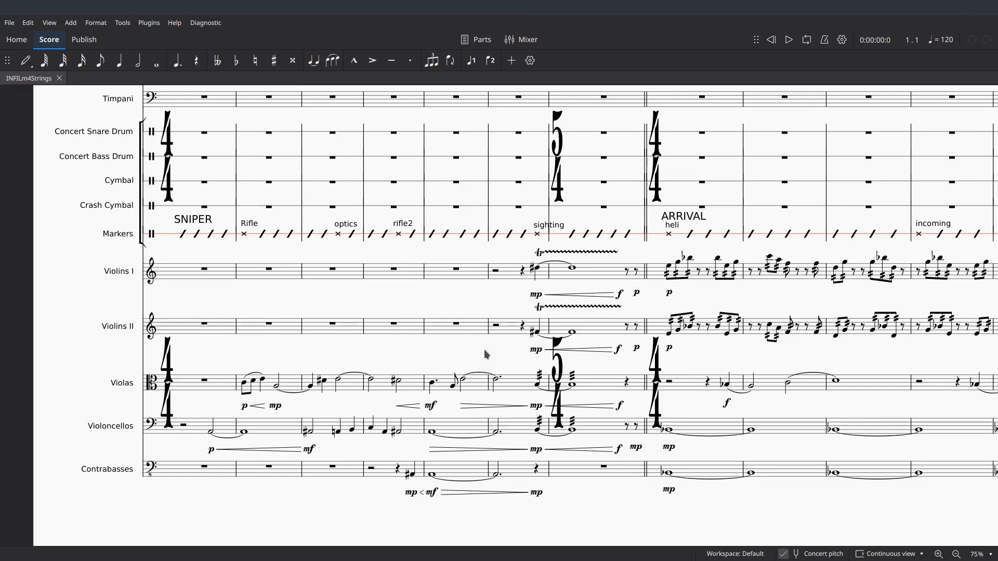
Examine the string, percussion, brass and woodwind staves of the SNIPER and ARRIVAL sections in the INFILm4Strings orchestral score.
{"action": "left_click_drag", "start_coordinate": [486, 354], "coordinate": [420, 345]}
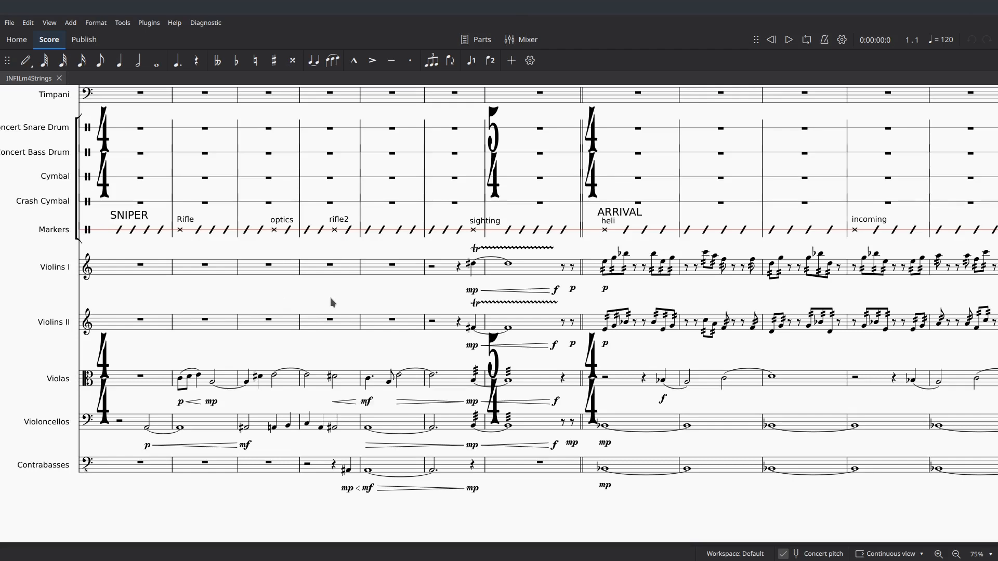
{"action": "left_click_drag", "start_coordinate": [331, 298], "coordinate": [469, 502]}
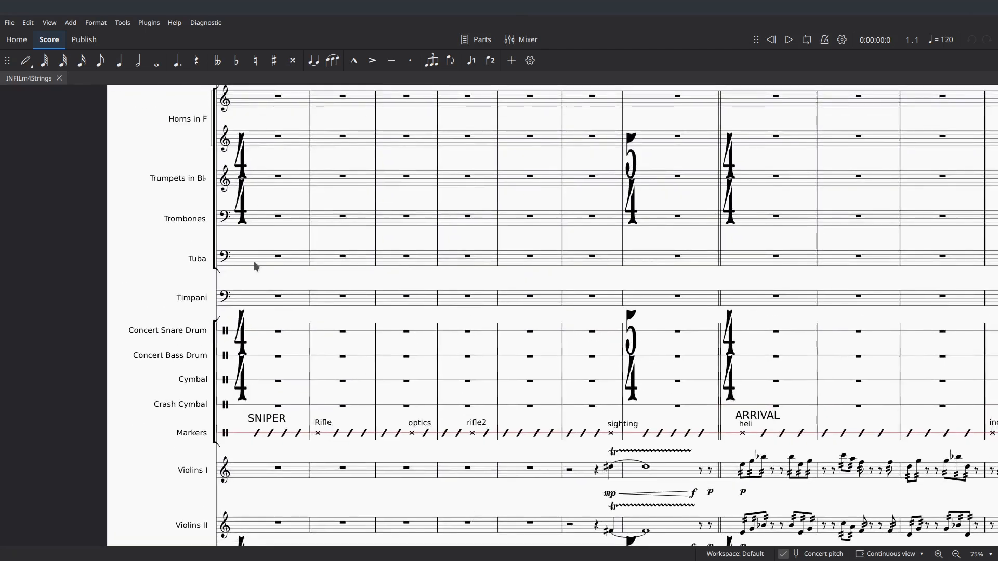
{"action": "left_click_drag", "start_coordinate": [265, 241], "coordinate": [281, 457]}
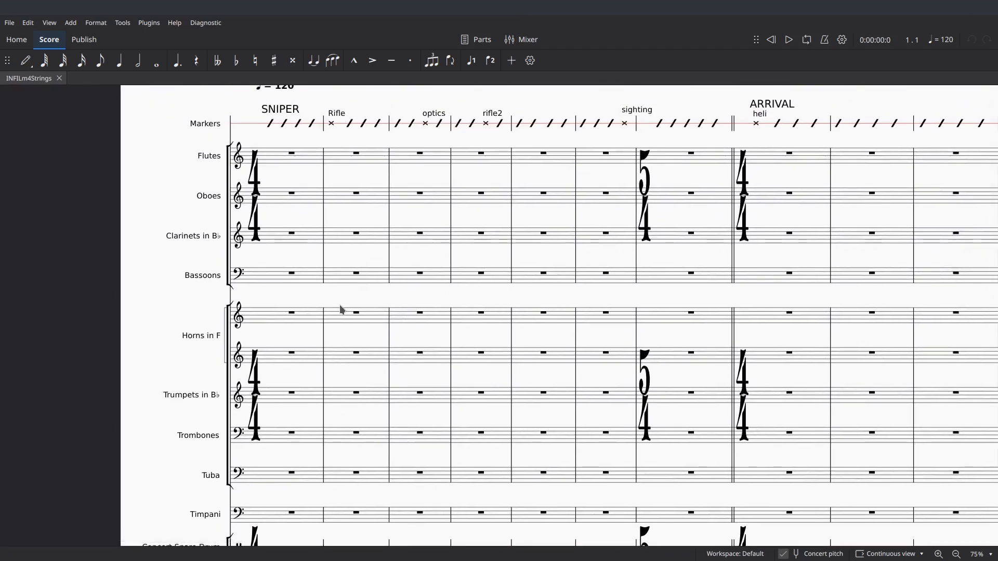
{"action": "mouse_move", "coordinate": [352, 296]}
{"action": "left_mouse_down"}
{"action": "mouse_move", "coordinate": [207, 352]}
{"action": "mouse_move", "coordinate": [247, 341]}
{"action": "mouse_move", "coordinate": [276, 286]}
{"action": "left_mouse_up"}
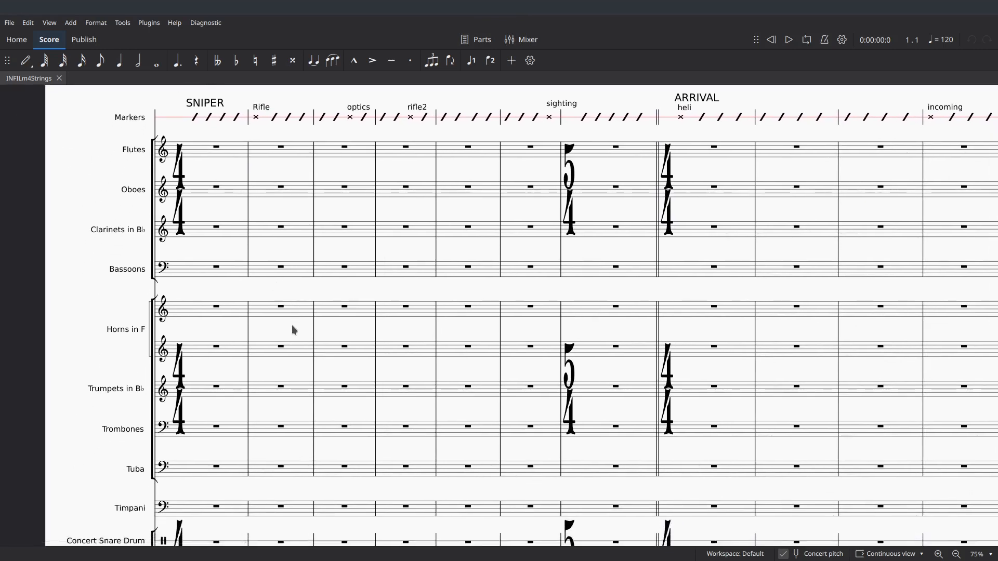
{"action": "left_click_drag", "start_coordinate": [292, 325], "coordinate": [303, 176]}
{"action": "scroll", "coordinate": [293, 327], "scroll_direction": "down", "scroll_amount": 3}
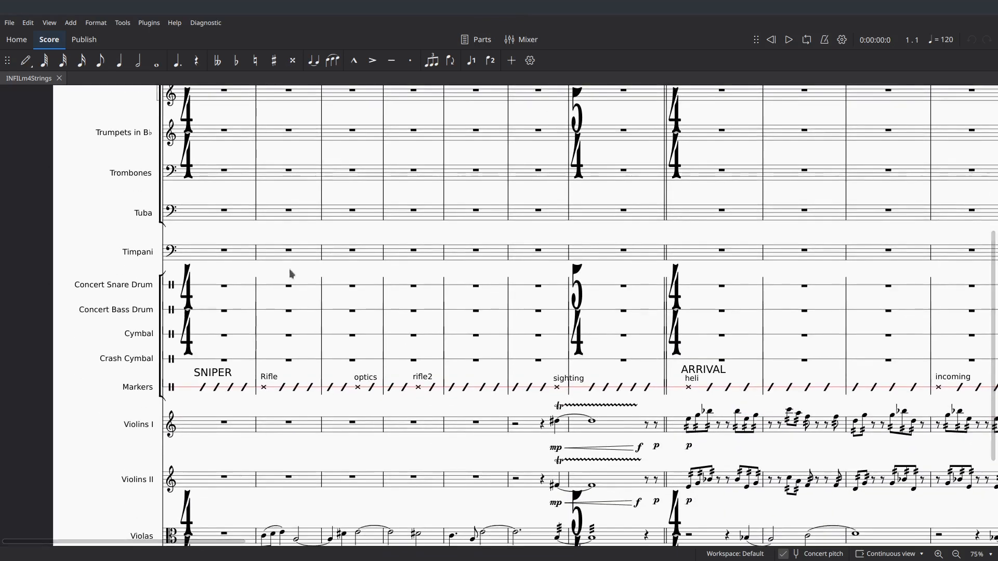
{"action": "left_click_drag", "start_coordinate": [290, 317], "coordinate": [290, 215]}
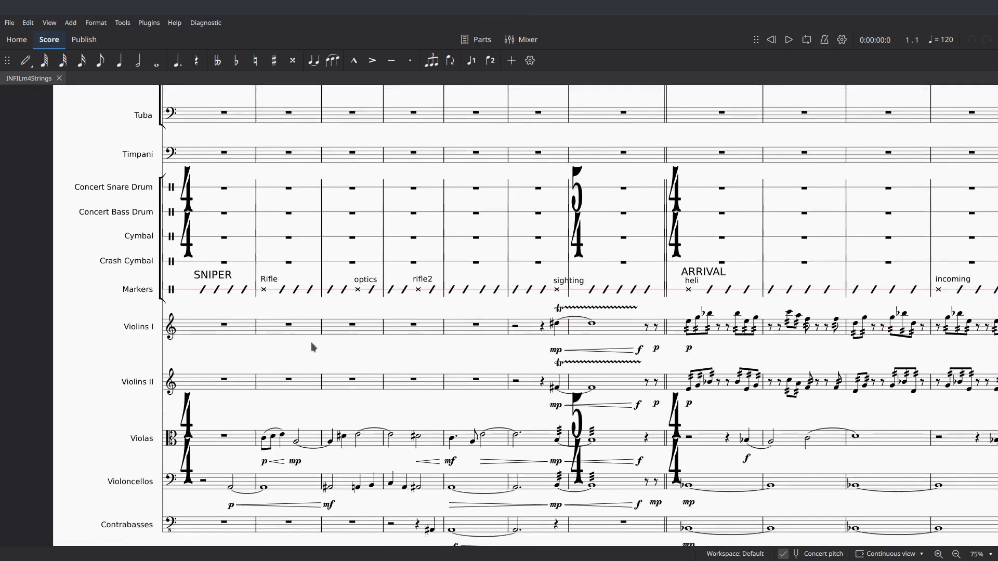
Nudge the p dynamic under the first ARRIVAL measure of Violins I slightly to the left.
{"action": "left_click_drag", "start_coordinate": [311, 348], "coordinate": [210, 282]}
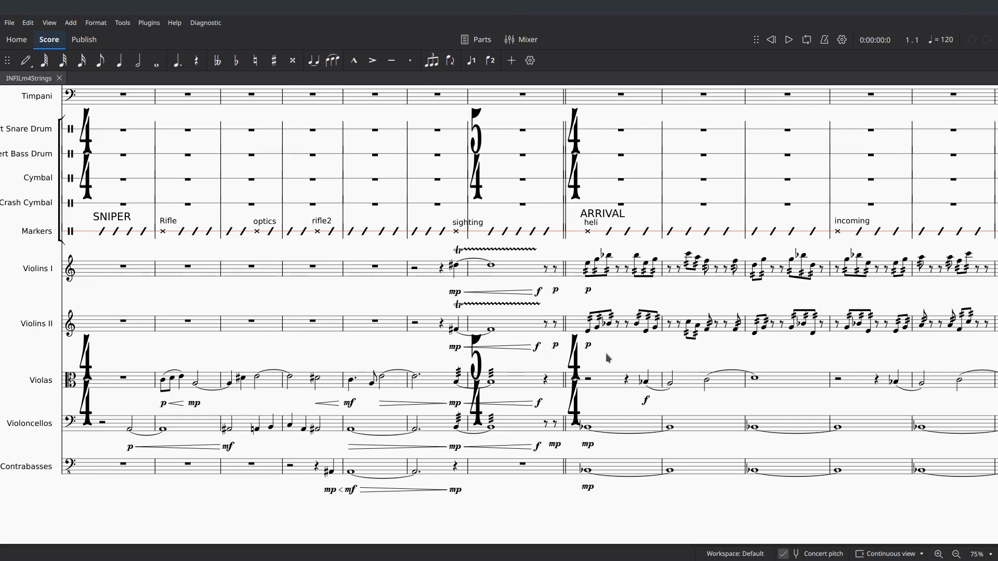
{"action": "left_click_drag", "start_coordinate": [603, 354], "coordinate": [607, 326]}
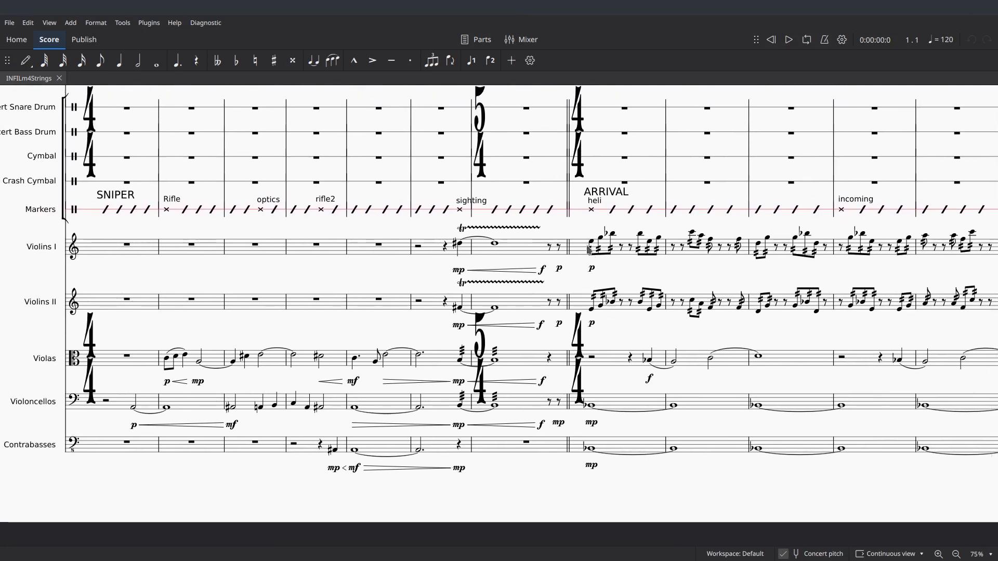
{"action": "left_click_drag", "start_coordinate": [591, 271], "coordinate": [591, 266]}
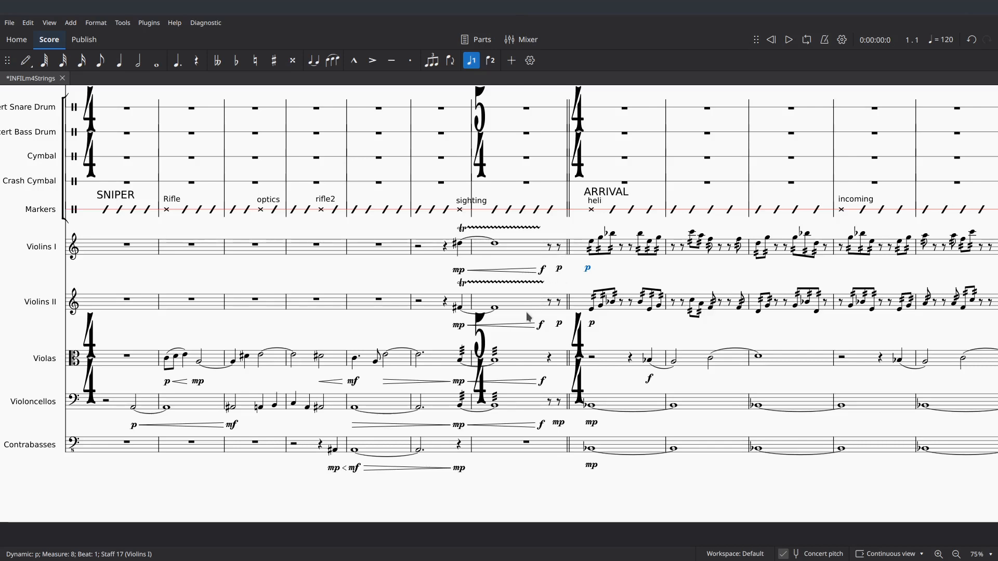
Play the strings score from the beginning through the CAPTURE section and stop it just after the title marker.
{"action": "left_click_drag", "start_coordinate": [613, 324], "coordinate": [606, 310]}
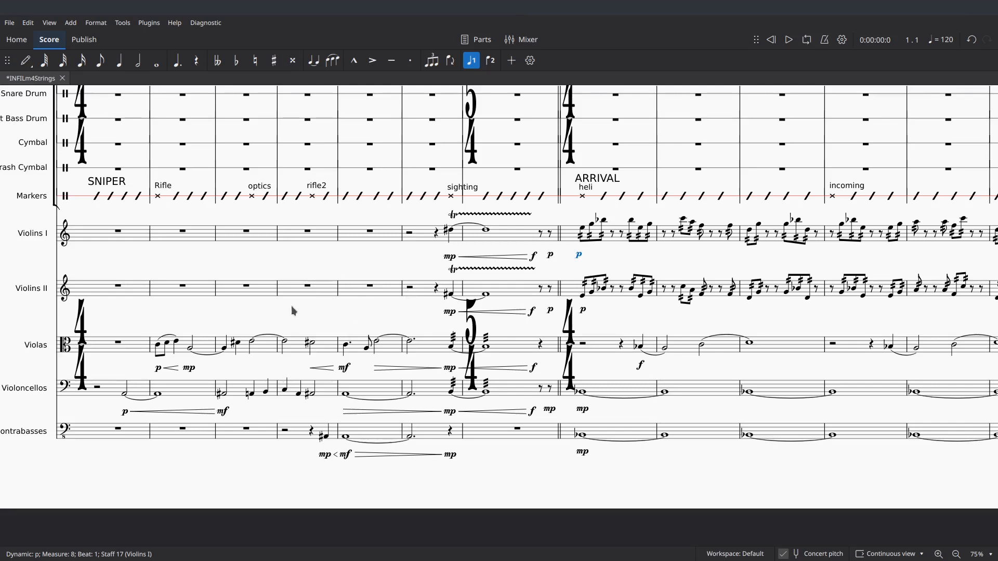
{"action": "scroll", "coordinate": [317, 301], "scroll_direction": "right", "scroll_amount": 1}
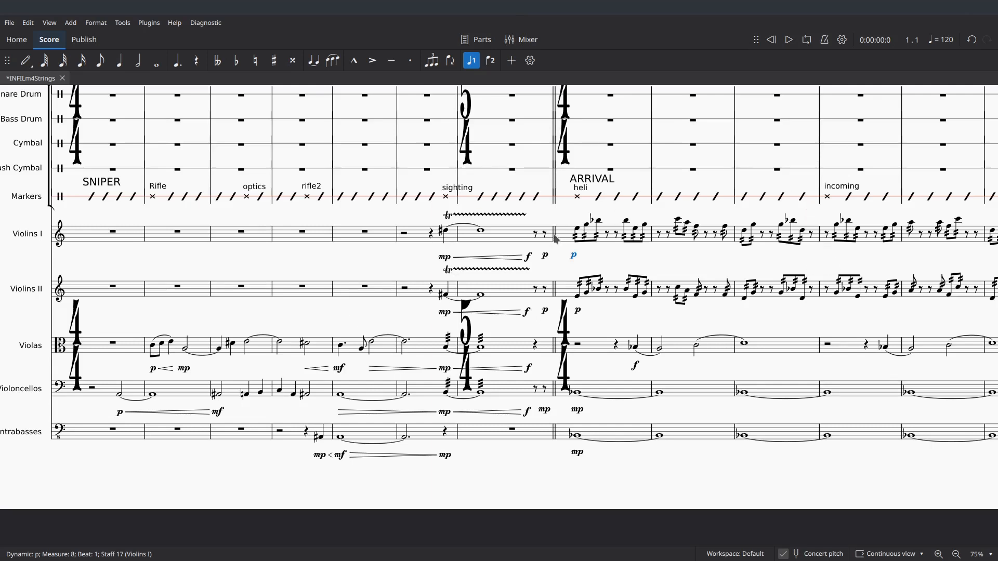
{"action": "mouse_move", "coordinate": [275, 315]}
{"action": "left_mouse_down"}
{"action": "mouse_move", "coordinate": [280, 305]}
{"action": "mouse_move", "coordinate": [274, 315]}
{"action": "left_mouse_up"}
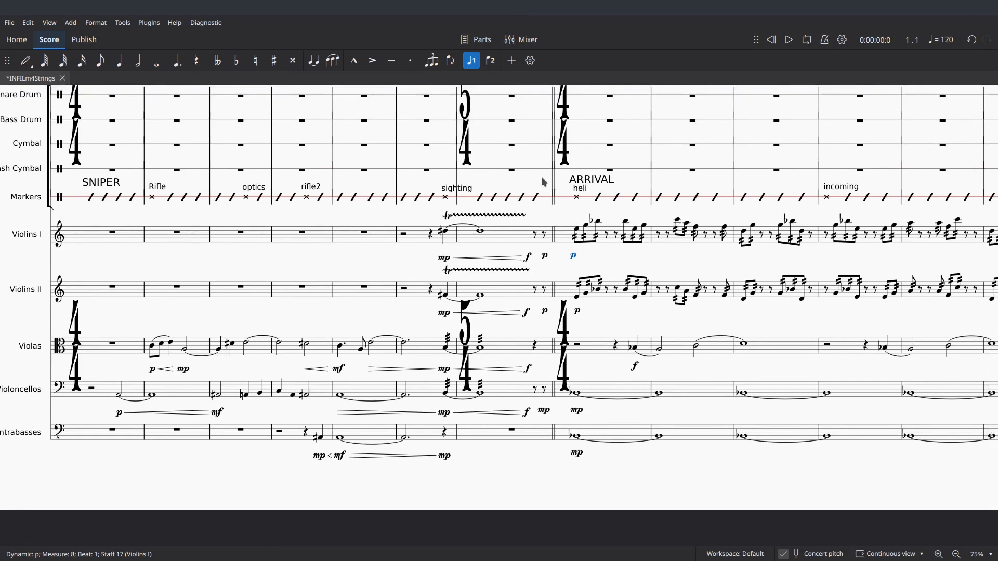
{"action": "left_click", "coordinate": [788, 40]}
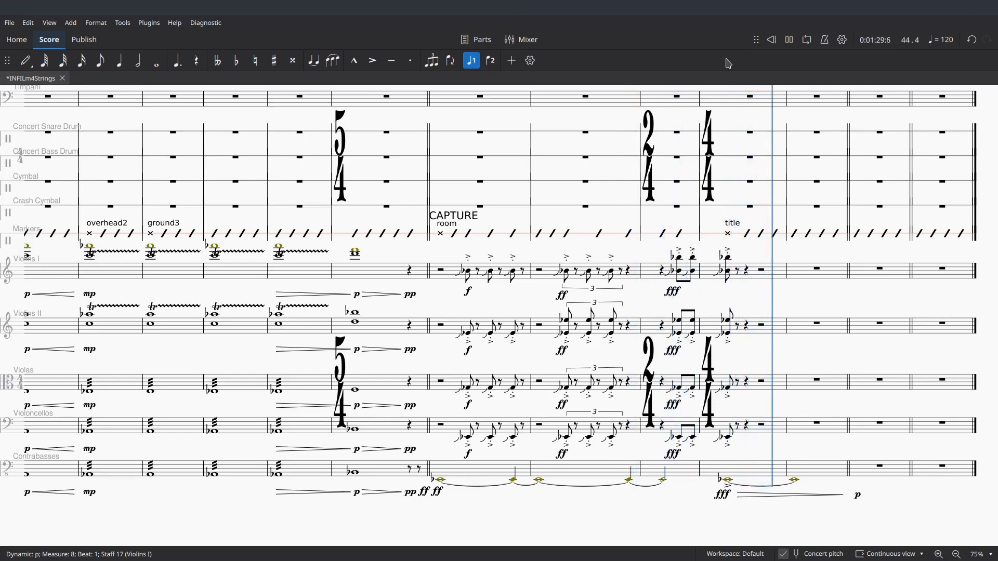
{"action": "left_click", "coordinate": [790, 41]}
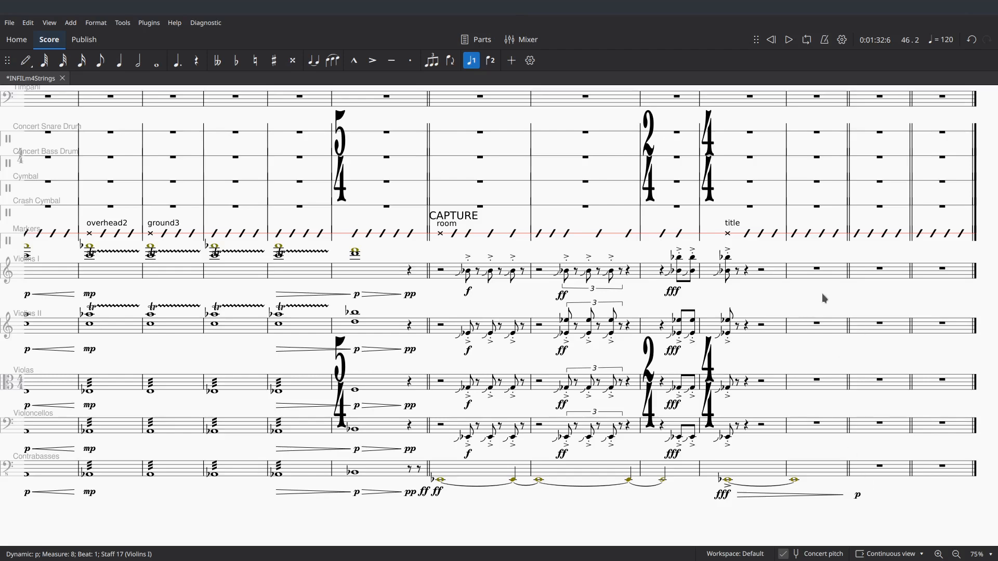
Examine the string parts from the CAPTURE section back through INFILTRATION to the lift off marker.
{"action": "left_click_drag", "start_coordinate": [434, 291], "coordinate": [442, 298]}
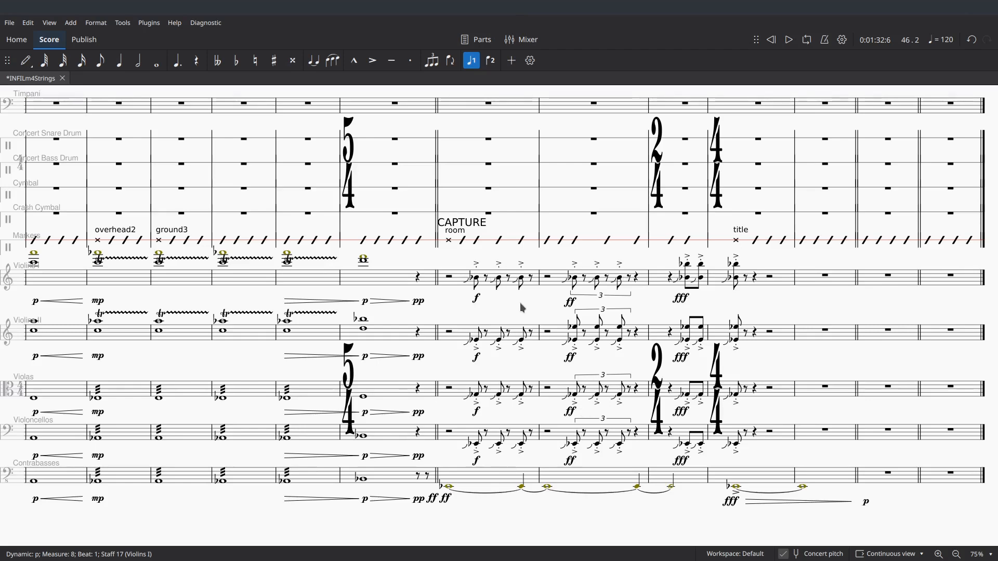
{"action": "scroll", "coordinate": [523, 308], "scroll_direction": "down", "scroll_amount": 1}
{"action": "scroll", "coordinate": [494, 317], "scroll_direction": "left", "scroll_amount": 4}
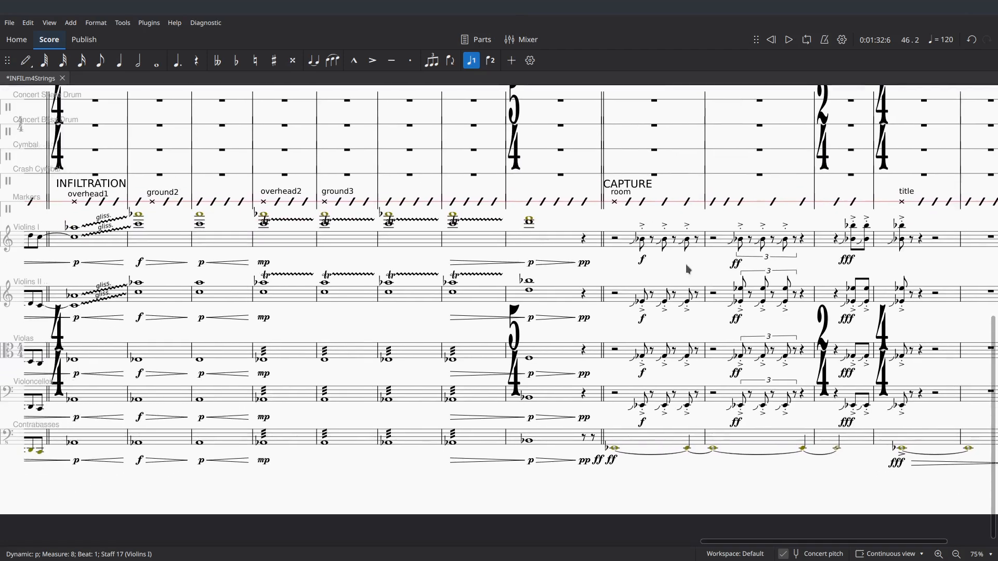
{"action": "scroll", "coordinate": [390, 328], "scroll_direction": "left", "scroll_amount": 4}
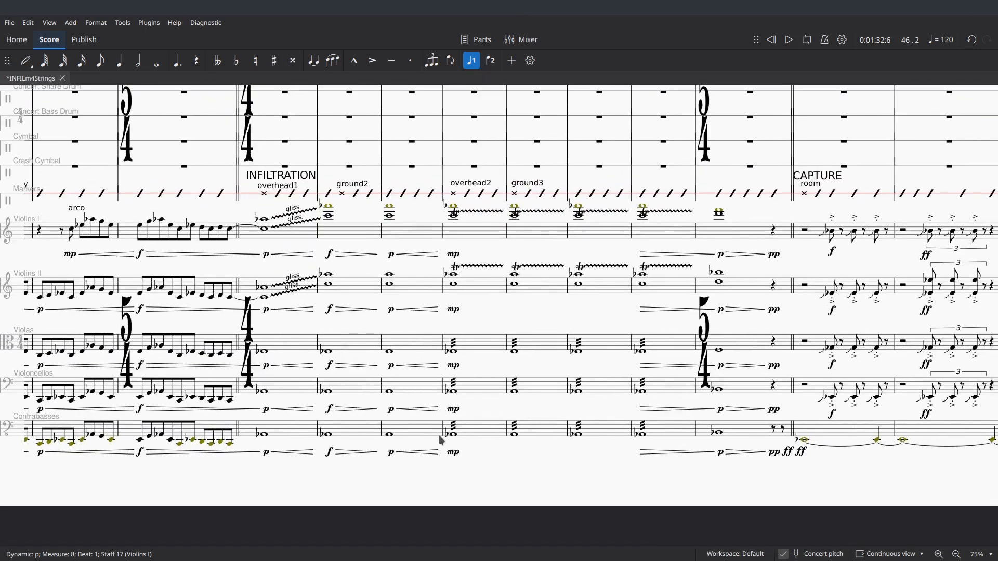
{"action": "scroll", "coordinate": [582, 466], "scroll_direction": "left", "scroll_amount": 5}
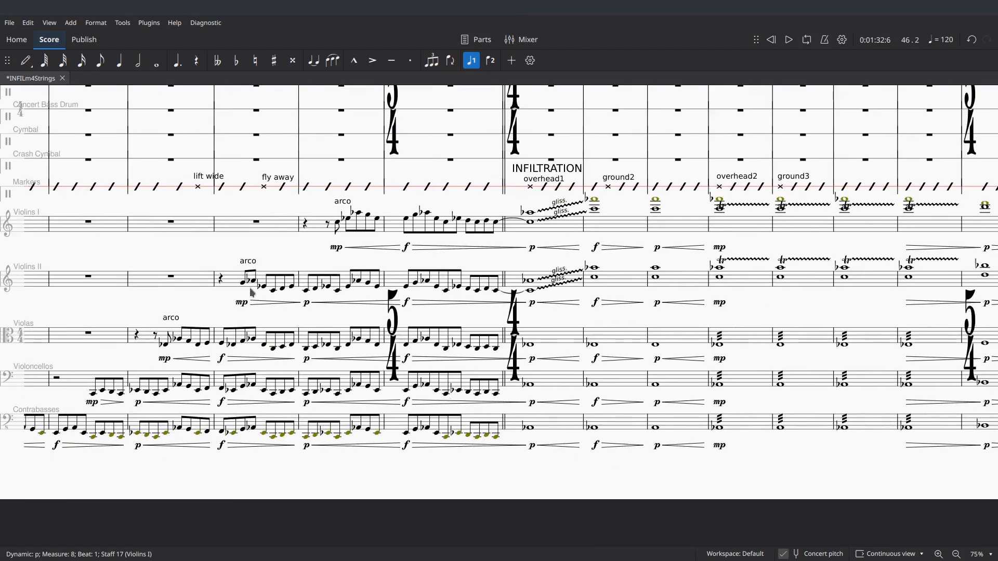
{"action": "scroll", "coordinate": [354, 270], "scroll_direction": "down", "scroll_amount": 1}
{"action": "scroll", "coordinate": [354, 270], "scroll_direction": "left", "scroll_amount": 5}
{"action": "scroll", "coordinate": [355, 271], "scroll_direction": "left", "scroll_amount": 5}
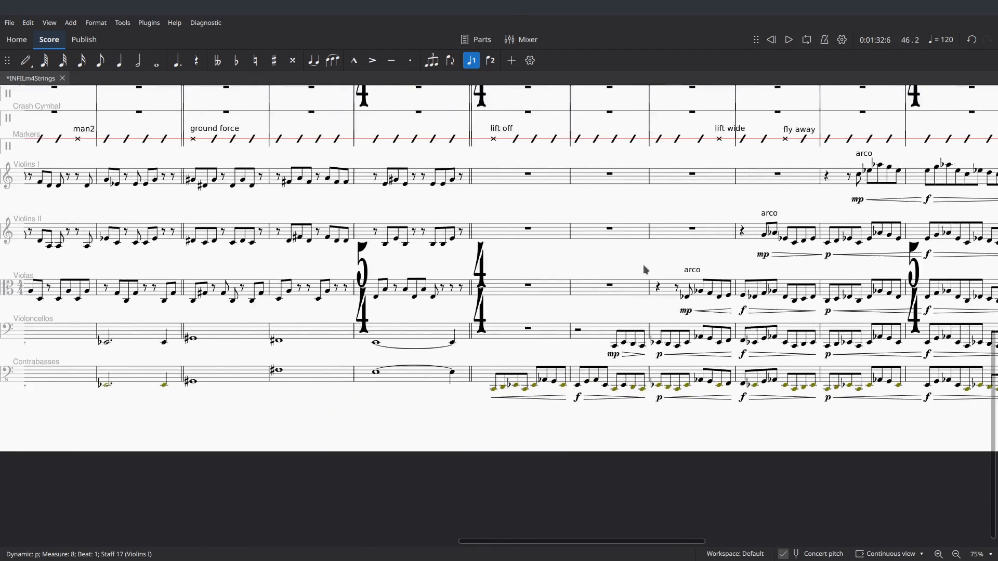
Examine the pizzicato violin and viola parts and the low strings from ground force back to the heli distance marker.
{"action": "scroll", "coordinate": [358, 270], "scroll_direction": "up", "scroll_amount": 1}
{"action": "scroll", "coordinate": [357, 270], "scroll_direction": "left", "scroll_amount": 5}
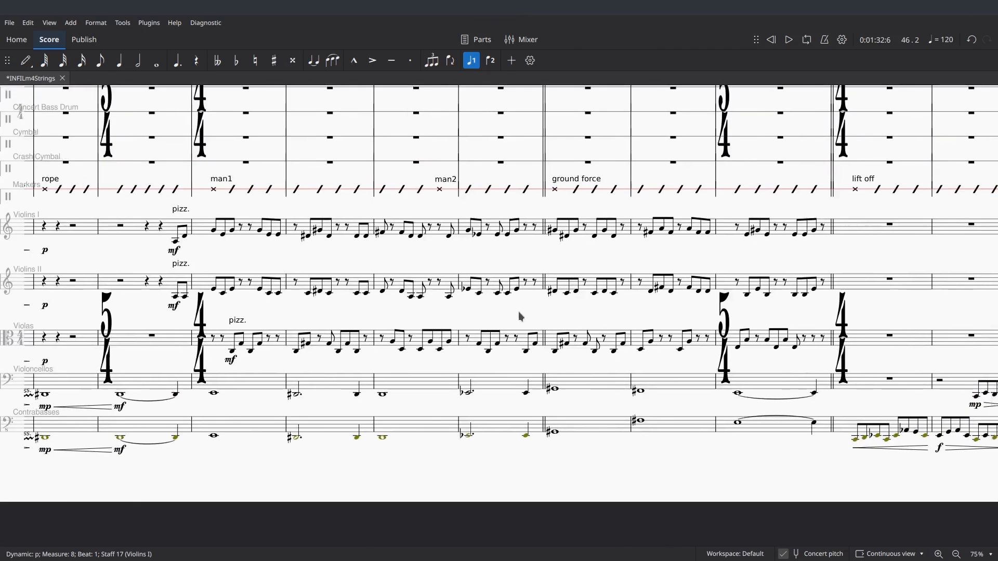
{"action": "scroll", "coordinate": [596, 295], "scroll_direction": "left", "scroll_amount": 2}
{"action": "scroll", "coordinate": [596, 295], "scroll_direction": "left", "scroll_amount": 1}
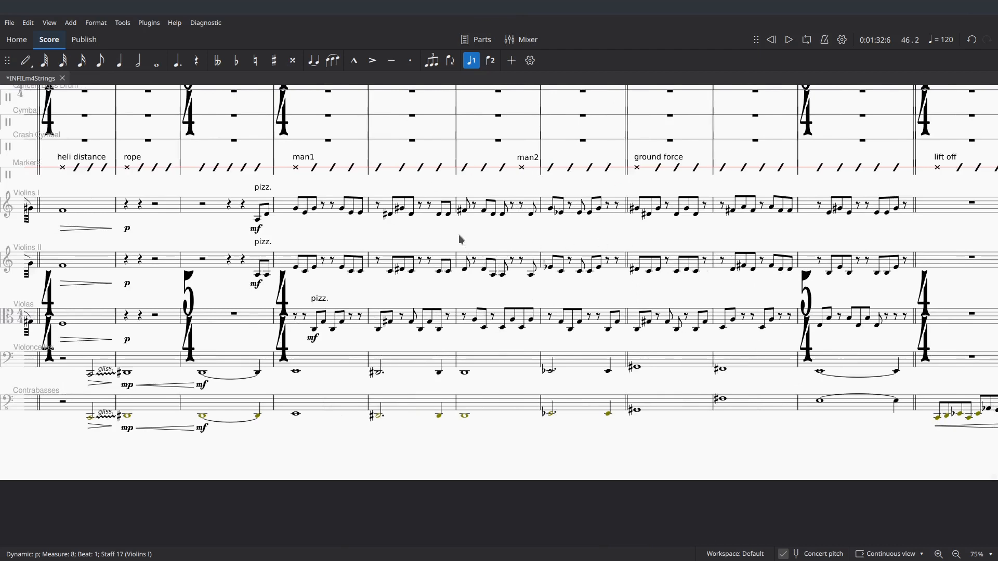
{"action": "scroll", "coordinate": [538, 260], "scroll_direction": "left", "scroll_amount": 2}
{"action": "scroll", "coordinate": [538, 260], "scroll_direction": "up", "scroll_amount": 1}
{"action": "scroll", "coordinate": [538, 260], "scroll_direction": "left", "scroll_amount": 3}
{"action": "scroll", "coordinate": [538, 260], "scroll_direction": "up", "scroll_amount": 1}
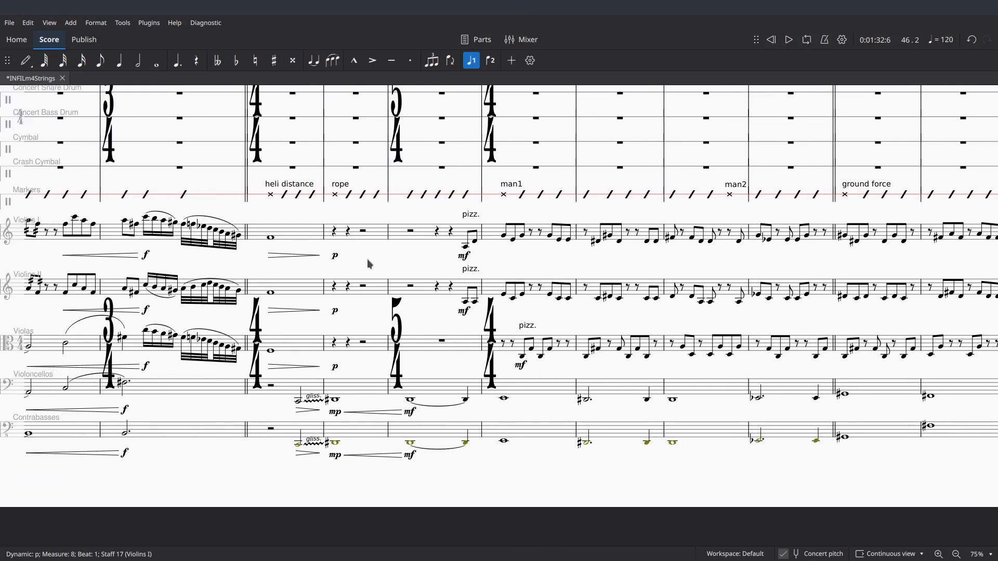
Rewind the strings score to its first measure and bring the opening SNIPER staves into view.
{"action": "scroll", "coordinate": [370, 265], "scroll_direction": "up", "scroll_amount": 5}
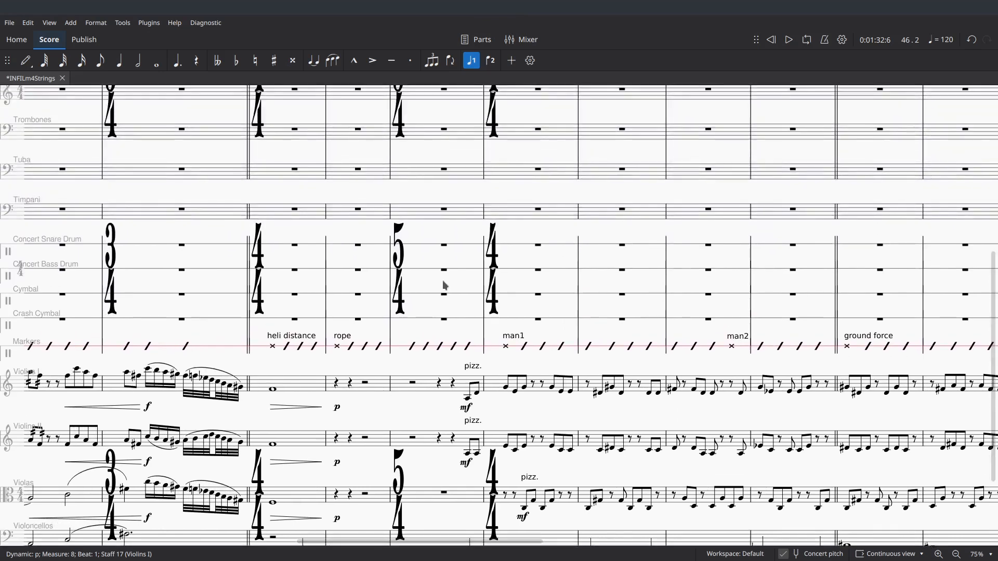
{"action": "scroll", "coordinate": [474, 197], "scroll_direction": "up", "scroll_amount": 3}
{"action": "scroll", "coordinate": [474, 196], "scroll_direction": "left", "scroll_amount": 8}
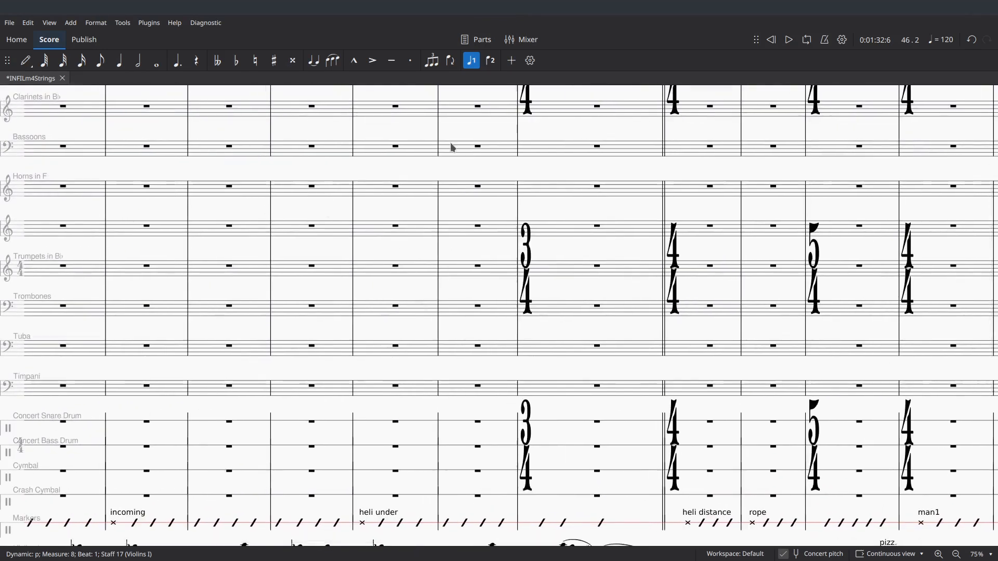
{"action": "left_click", "coordinate": [772, 40]}
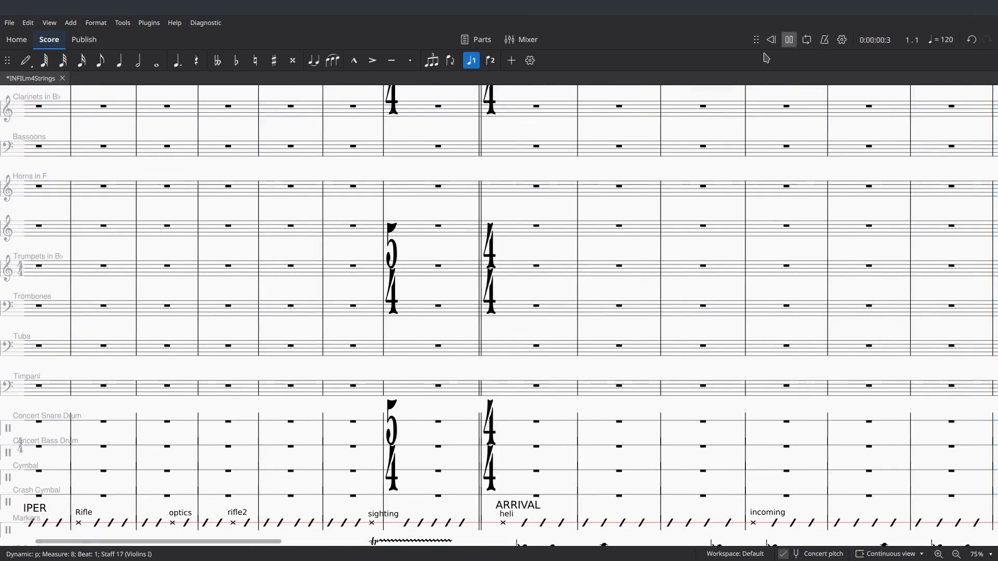
{"action": "scroll", "coordinate": [638, 139], "scroll_direction": "left", "scroll_amount": 8}
{"action": "scroll", "coordinate": [860, 141], "scroll_direction": "up", "scroll_amount": 3}
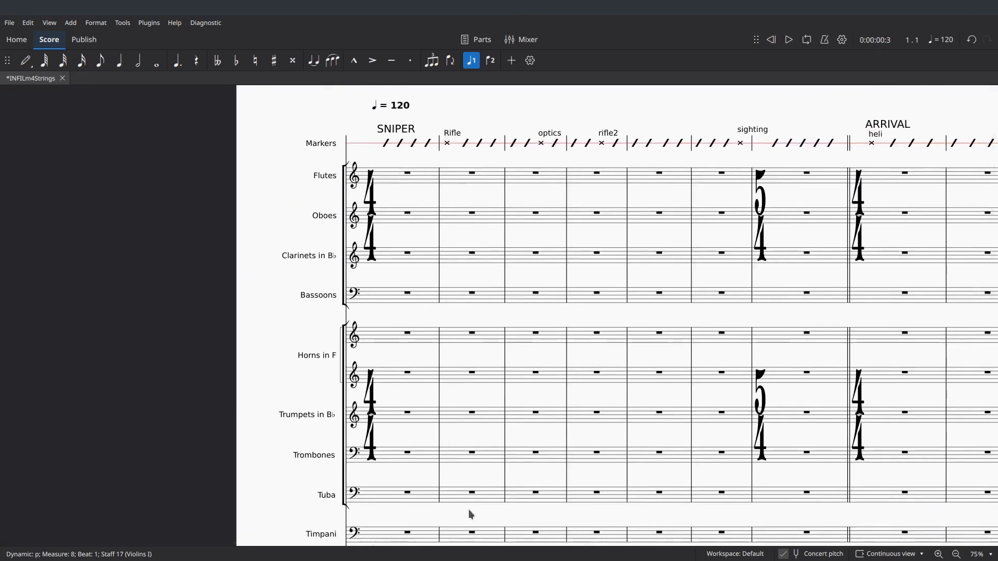
Examine the woodwind, brass and percussion staves of the SNIPER section and the string parts from ARRIVAL to the rope marker.
{"action": "left_click_drag", "start_coordinate": [469, 509], "coordinate": [467, 308]}
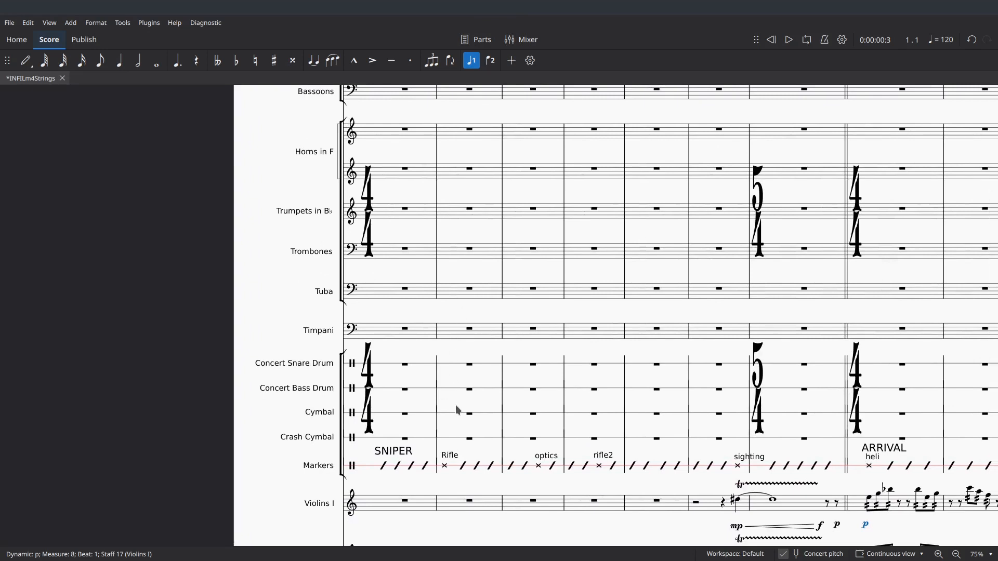
{"action": "left_click_drag", "start_coordinate": [459, 319], "coordinate": [414, 479]}
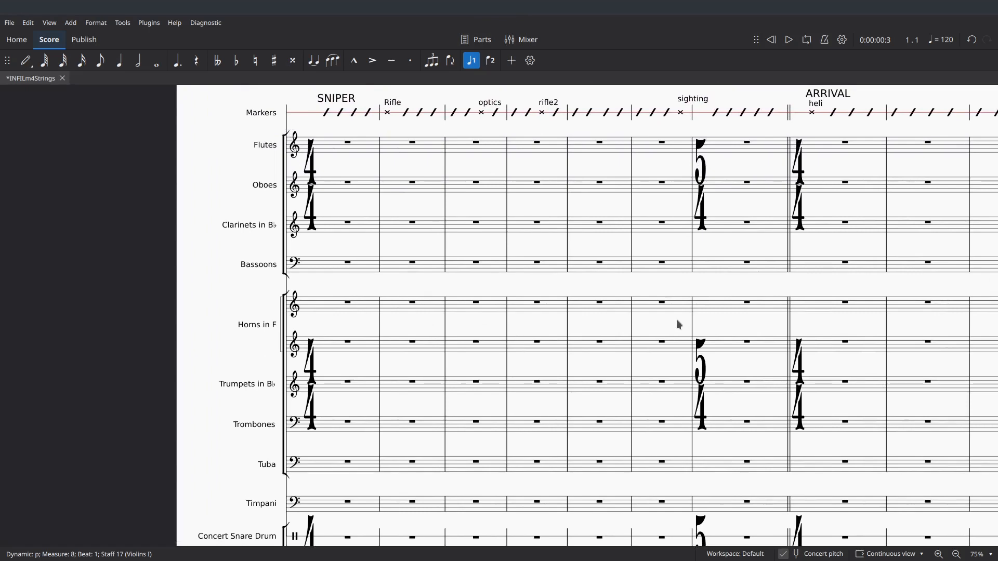
{"action": "left_click_drag", "start_coordinate": [677, 320], "coordinate": [616, 18]}
{"action": "scroll", "coordinate": [538, 456], "scroll_direction": "down", "scroll_amount": 3}
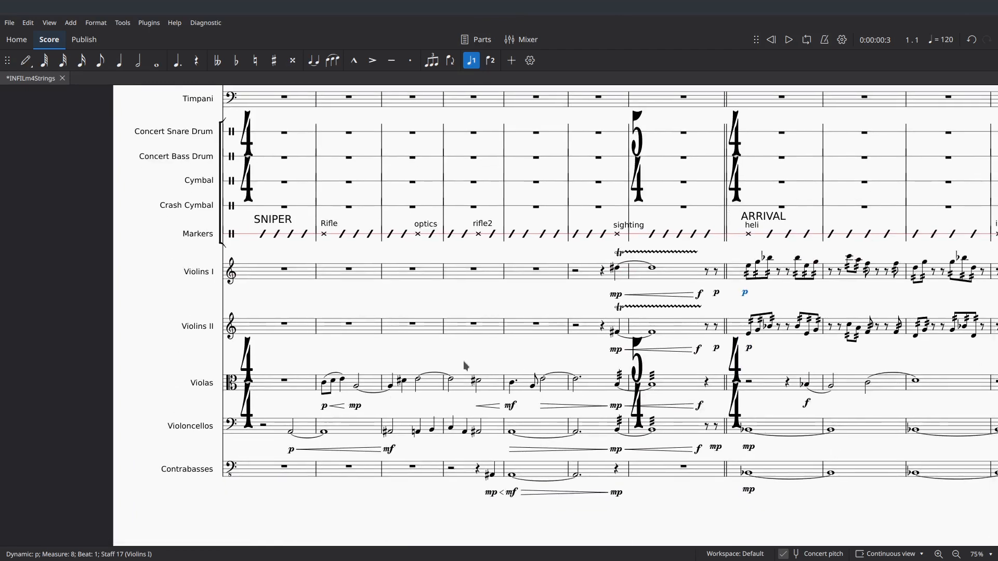
{"action": "left_click_drag", "start_coordinate": [857, 365], "coordinate": [502, 366]}
{"action": "left_click_drag", "start_coordinate": [829, 354], "coordinate": [431, 358]}
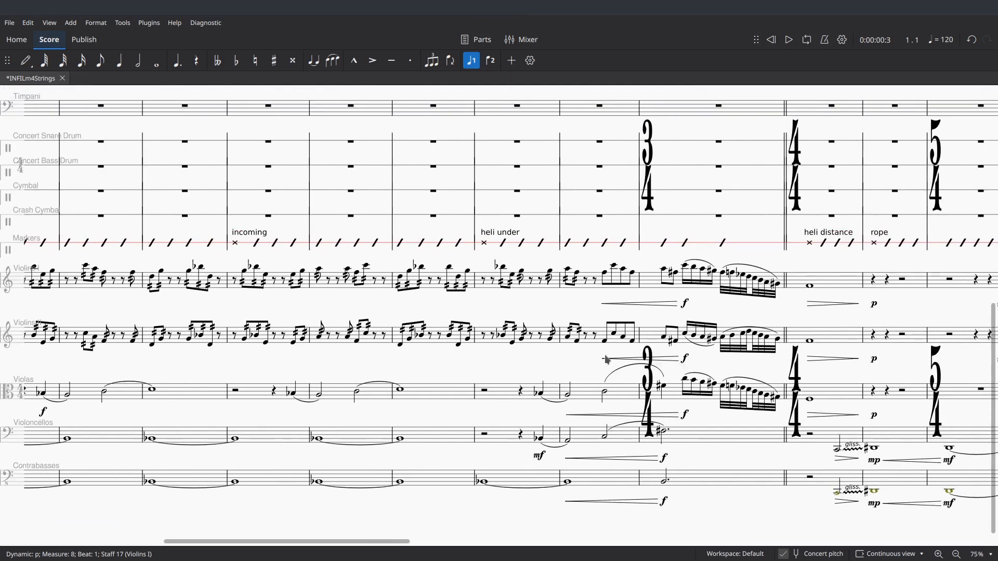
{"action": "left_click_drag", "start_coordinate": [584, 372], "coordinate": [494, 363]}
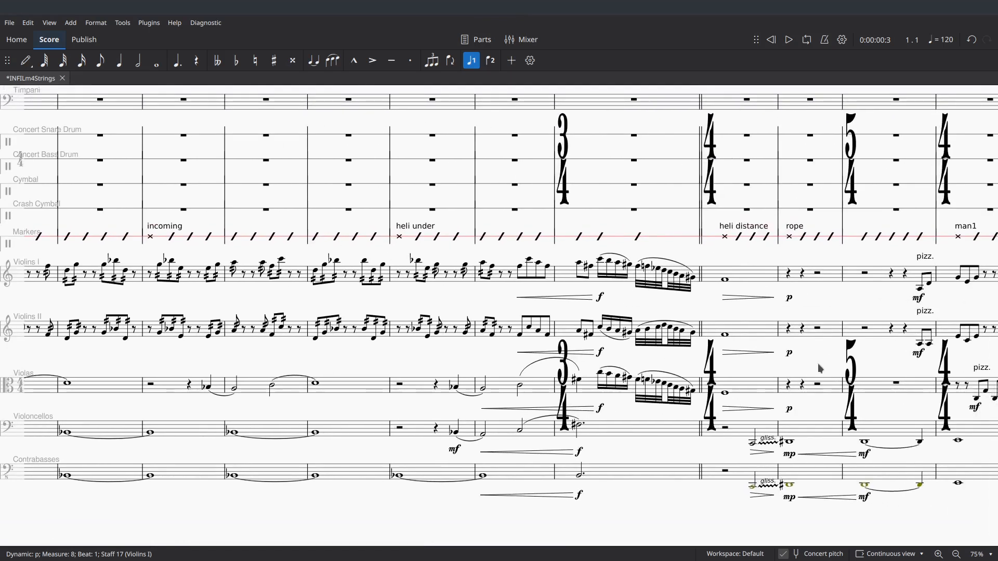
{"action": "left_click_drag", "start_coordinate": [818, 364], "coordinate": [968, 413]}
{"action": "left_click_drag", "start_coordinate": [561, 399], "coordinate": [743, 406]}
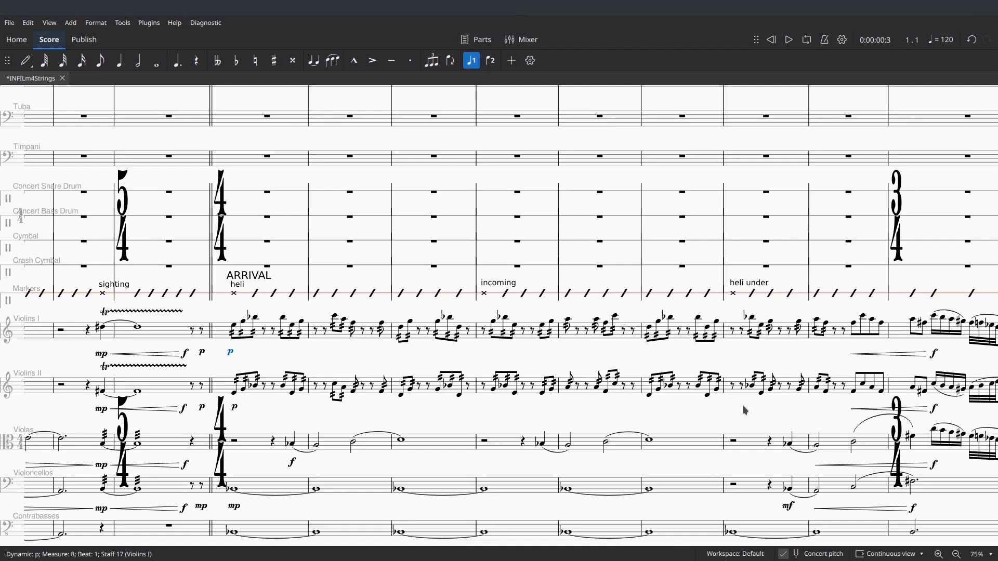
Compare the ARRIVAL string parts with the brass and percussion staves above, and review the strings back to the SNIPER opening.
{"action": "scroll", "coordinate": [748, 395], "scroll_direction": "down", "scroll_amount": 2}
{"action": "scroll", "coordinate": [754, 375], "scroll_direction": "left", "scroll_amount": 2}
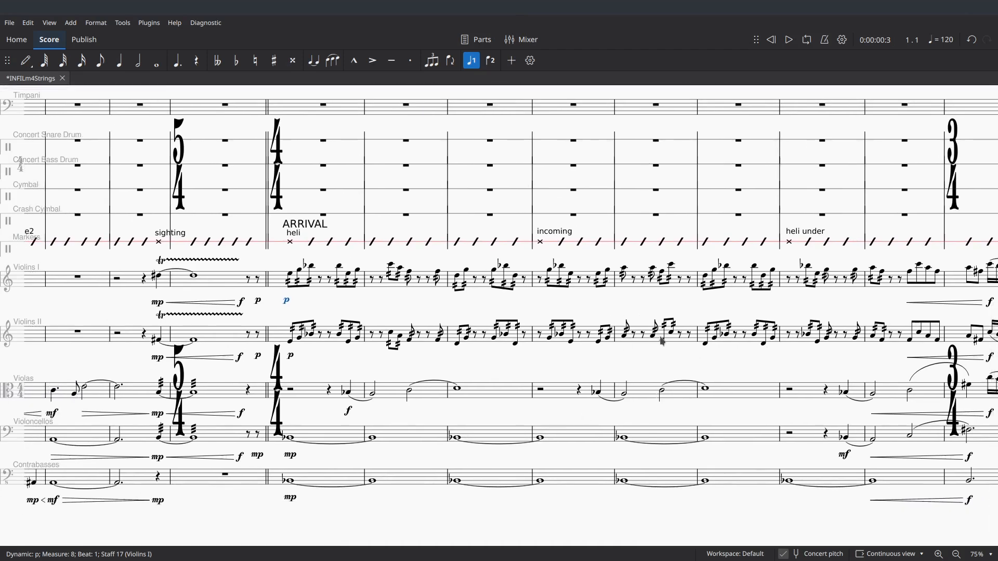
{"action": "scroll", "coordinate": [608, 353], "scroll_direction": "up", "scroll_amount": 2}
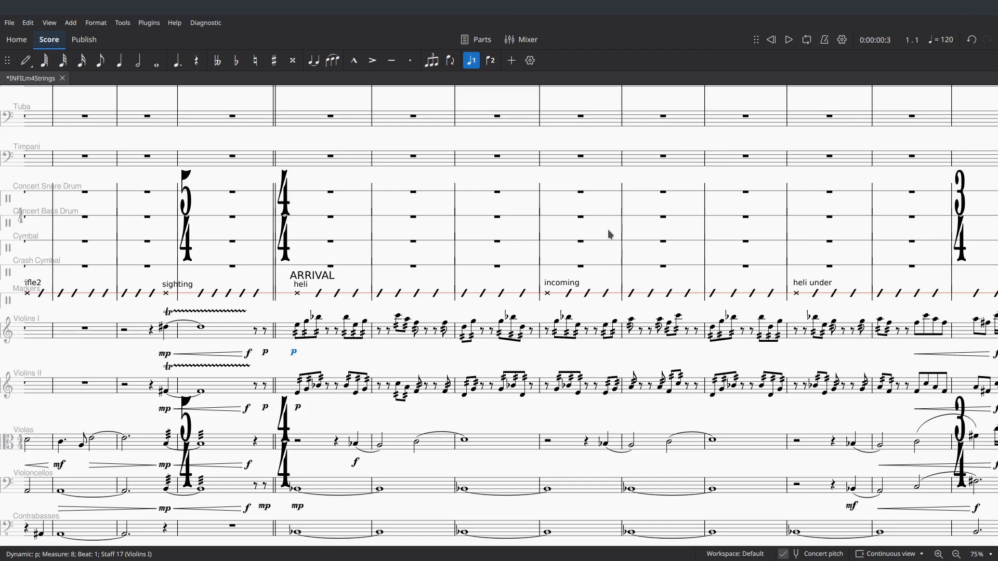
{"action": "left_click_drag", "start_coordinate": [609, 230], "coordinate": [626, 412]}
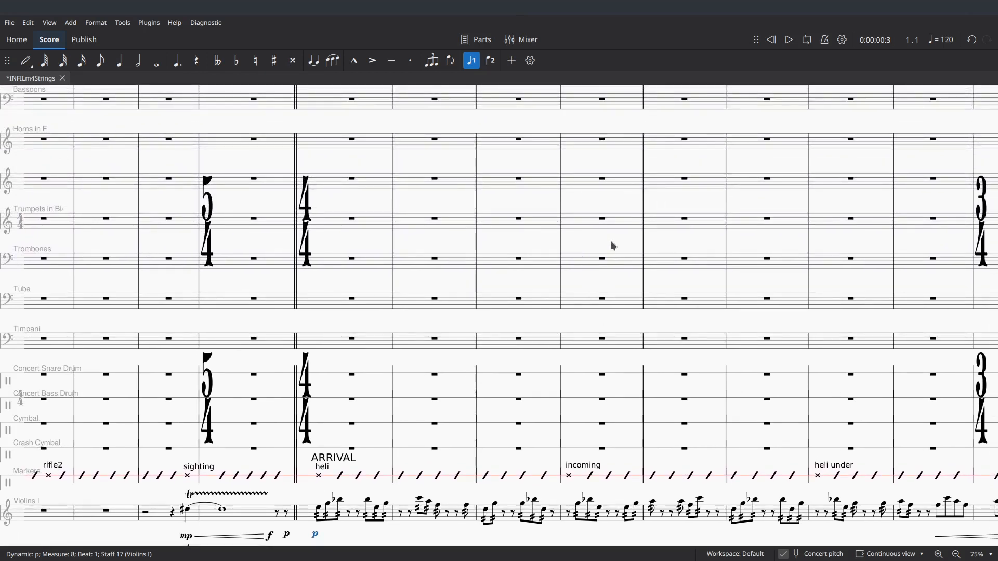
{"action": "scroll", "coordinate": [593, 351], "scroll_direction": "down", "scroll_amount": 4}
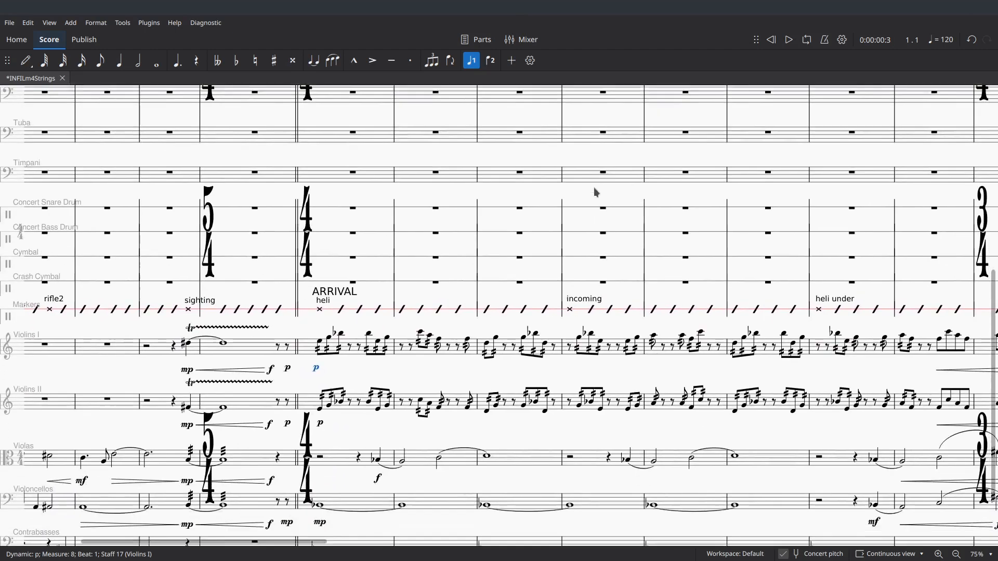
{"action": "scroll", "coordinate": [570, 435], "scroll_direction": "down", "scroll_amount": 2}
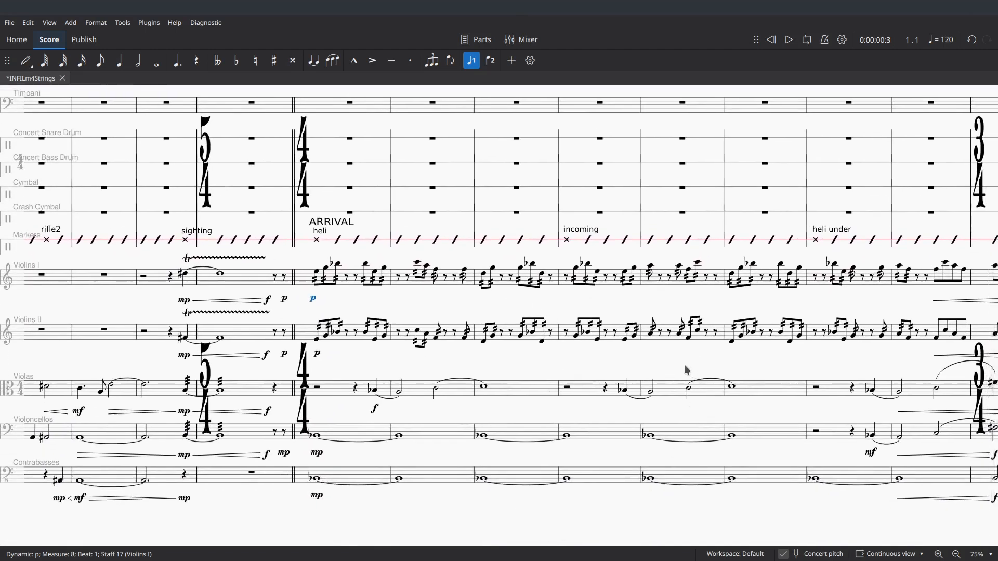
{"action": "left_click_drag", "start_coordinate": [687, 370], "coordinate": [852, 389]}
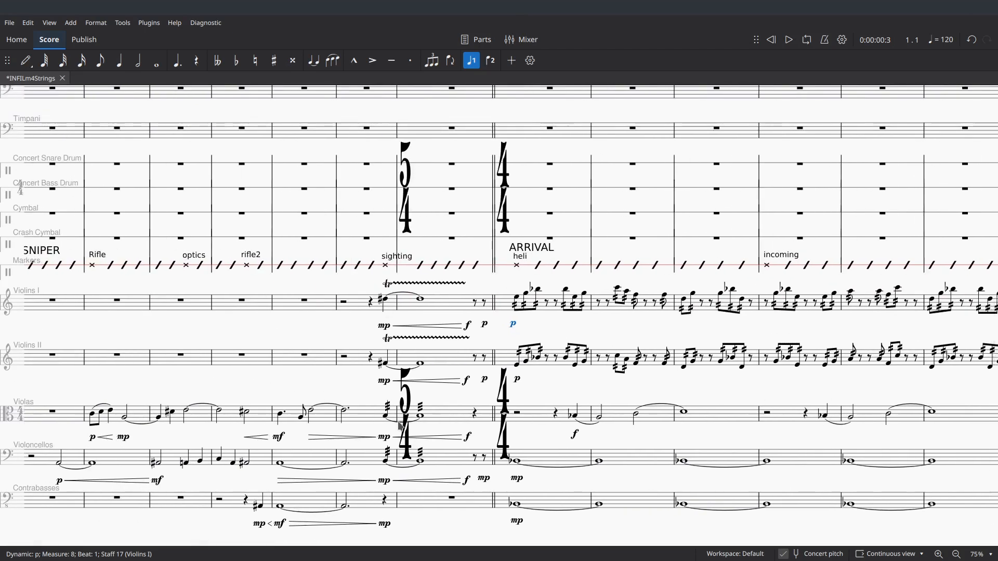
{"action": "left_click_drag", "start_coordinate": [325, 390], "coordinate": [454, 388]}
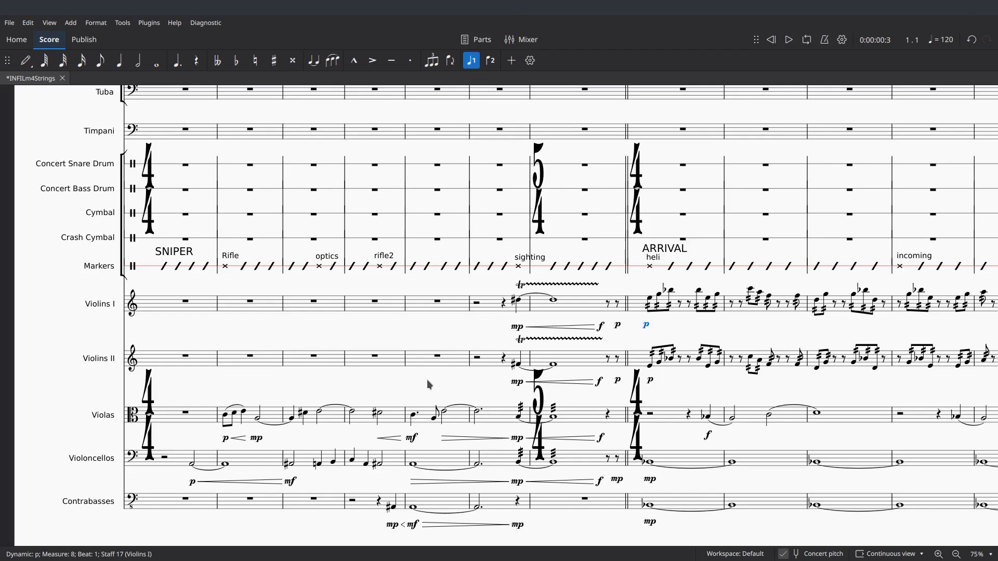
Examine the woodwind and brass parts in the INFILm4Winds score from the SNIPER opening through ARRIVAL to the INFILTRATION section.
{"action": "scroll", "coordinate": [429, 384], "scroll_direction": "up", "scroll_amount": 3}
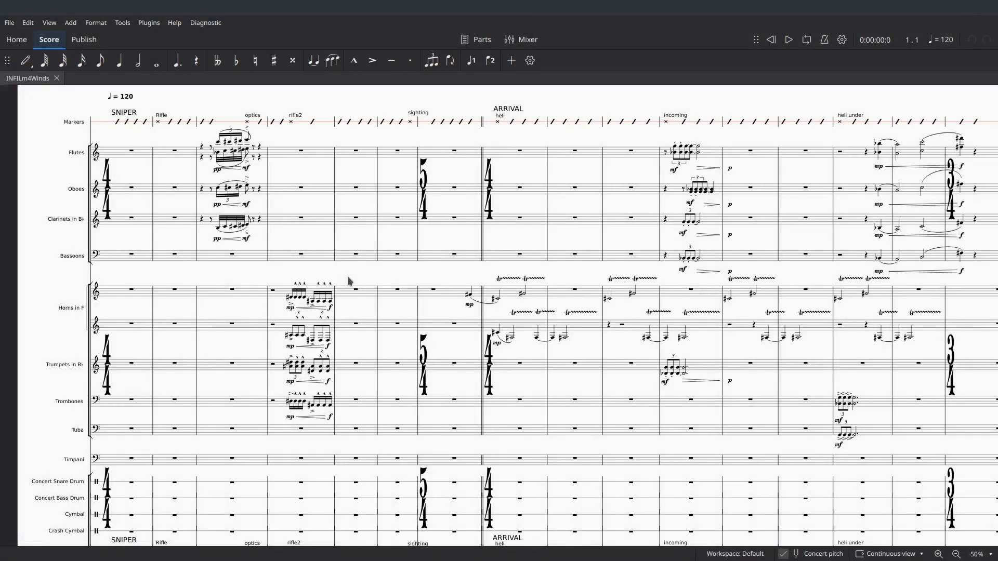
{"action": "left_click_drag", "start_coordinate": [564, 239], "coordinate": [291, 230]}
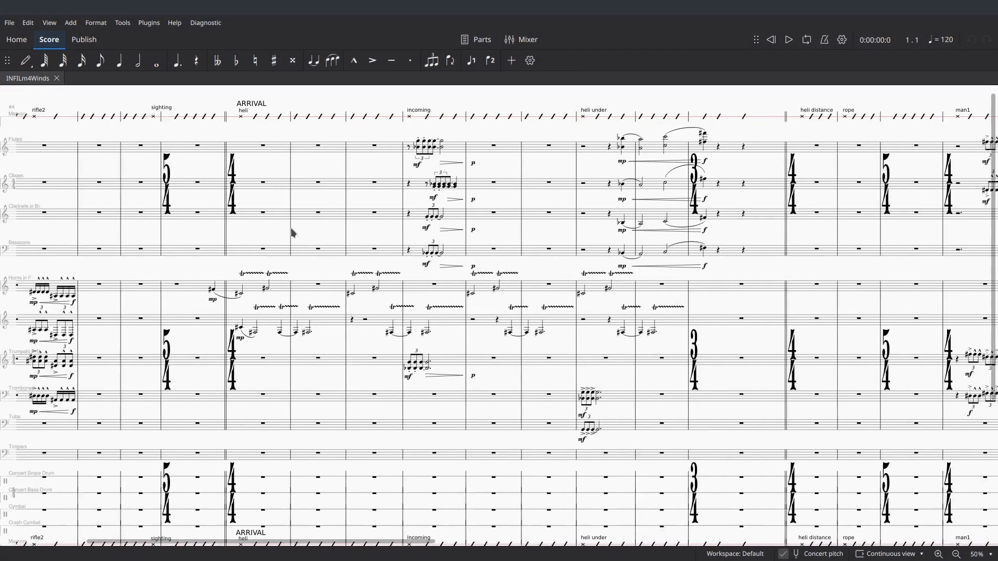
{"action": "left_click_drag", "start_coordinate": [727, 278], "coordinate": [473, 303]}
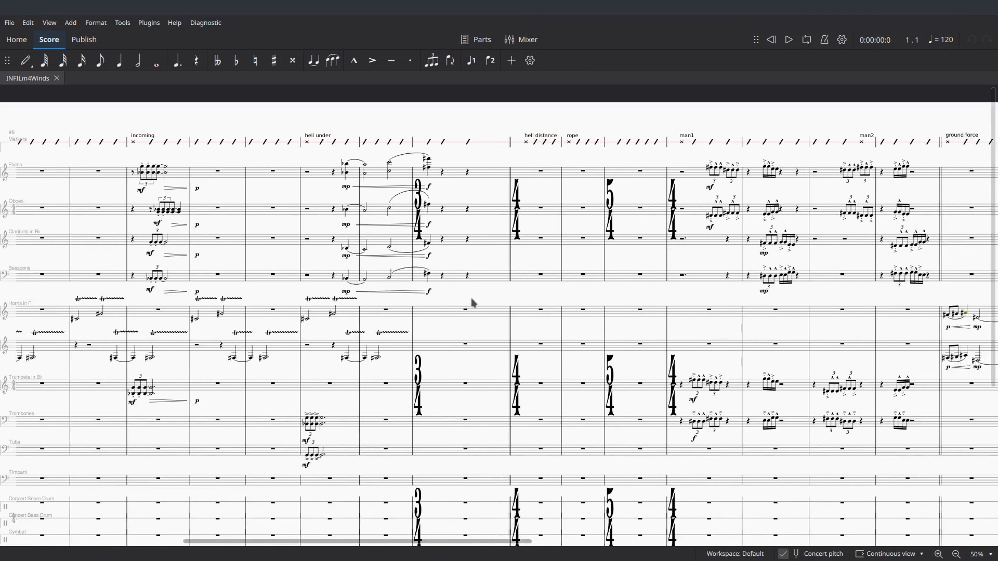
{"action": "left_click_drag", "start_coordinate": [669, 299], "coordinate": [404, 295]}
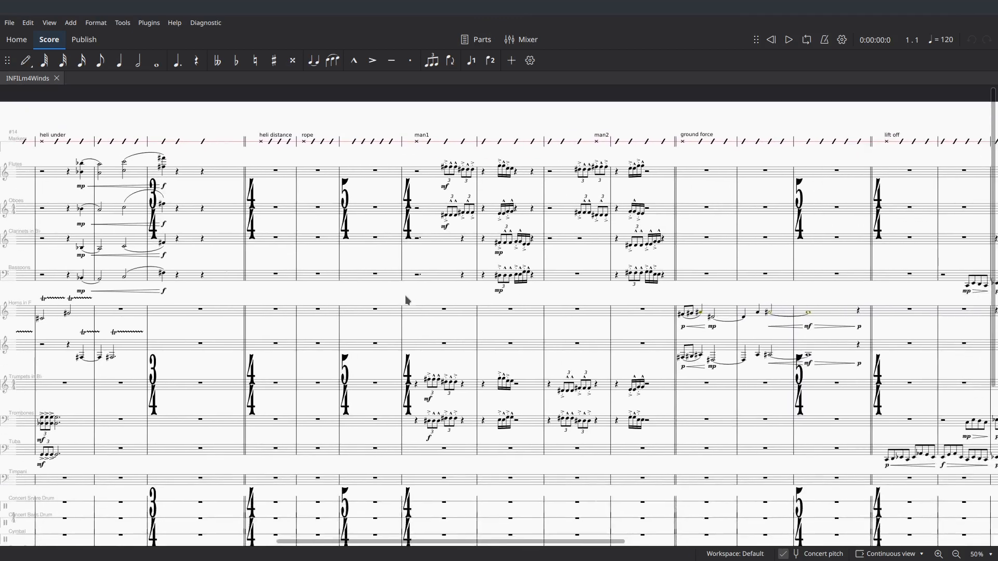
{"action": "left_click_drag", "start_coordinate": [669, 335], "coordinate": [454, 263]}
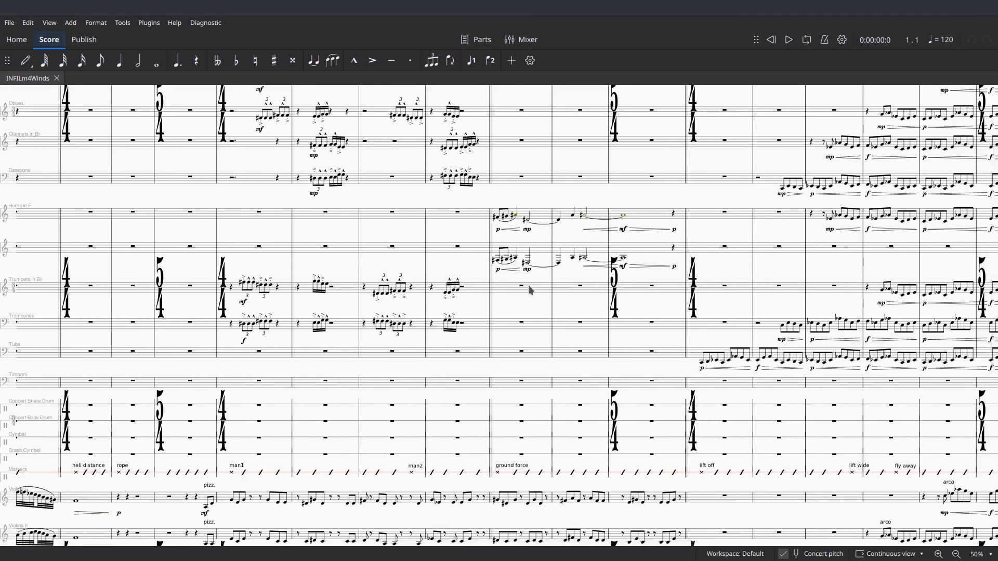
{"action": "left_click_drag", "start_coordinate": [533, 305], "coordinate": [394, 316]}
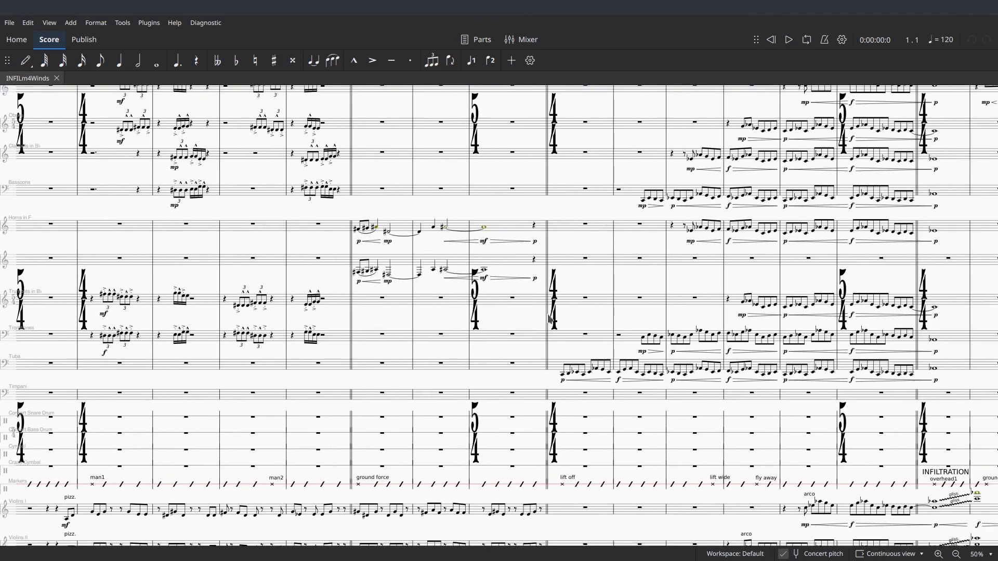
{"action": "left_click_drag", "start_coordinate": [588, 310], "coordinate": [493, 165]}
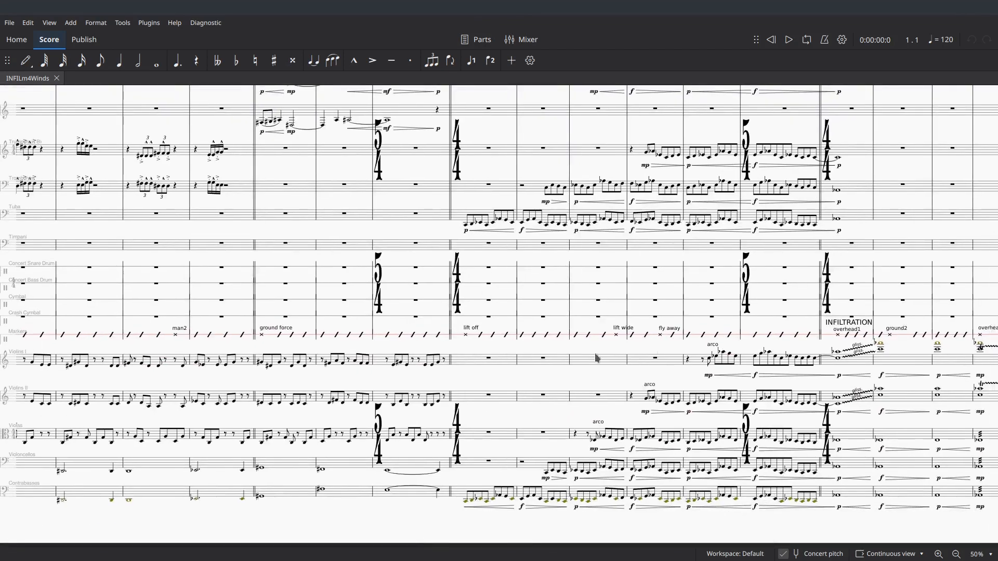
Compare the woodwind and brass figures at the man1 and man2 markers with the pizzicato strings below.
{"action": "left_click_drag", "start_coordinate": [348, 298], "coordinate": [600, 373]}
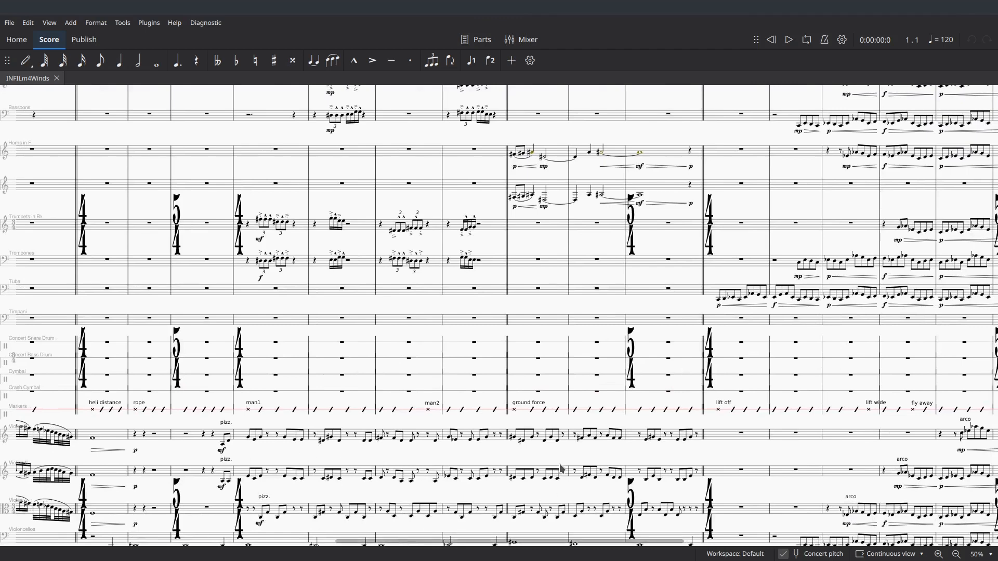
{"action": "left_click_drag", "start_coordinate": [440, 451], "coordinate": [459, 469]}
{"action": "left_click_drag", "start_coordinate": [578, 471], "coordinate": [569, 425]}
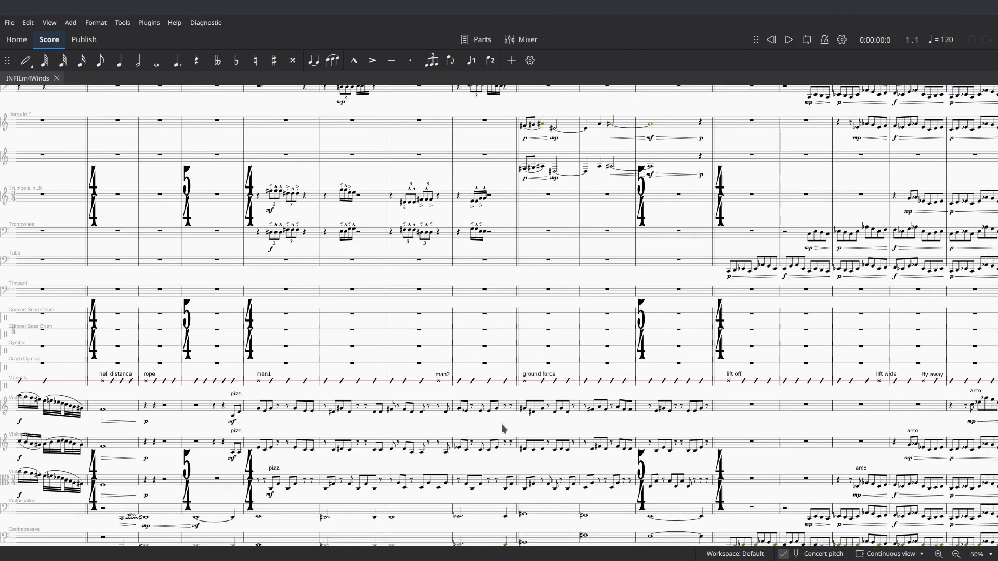
{"action": "left_click_drag", "start_coordinate": [501, 423], "coordinate": [584, 538]}
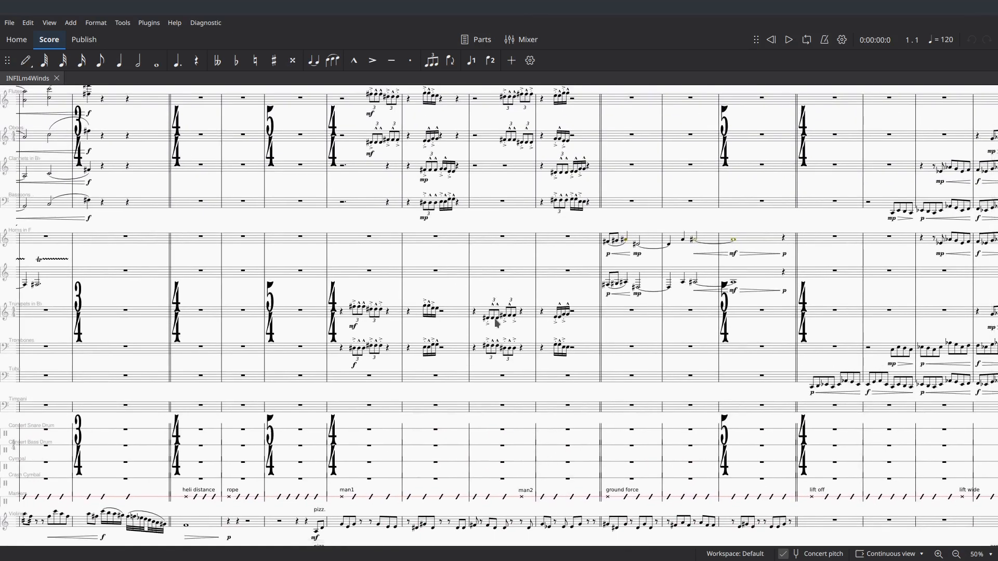
{"action": "left_click_drag", "start_coordinate": [486, 261], "coordinate": [537, 312]}
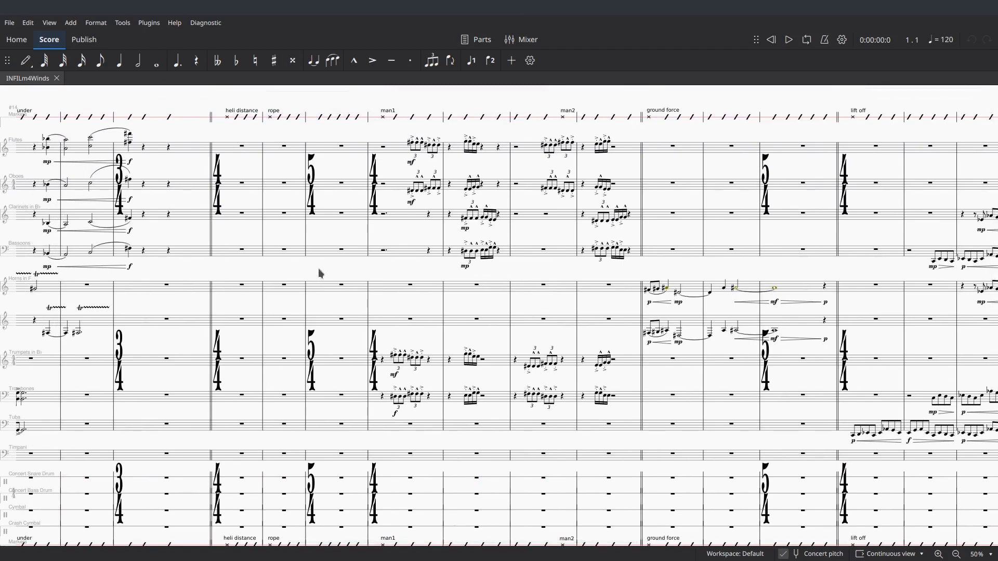
Review the winds score backward from the heli under marker through the ARRIVAL horn trills to the SNIPER opening.
{"action": "left_click_drag", "start_coordinate": [318, 268], "coordinate": [501, 323]}
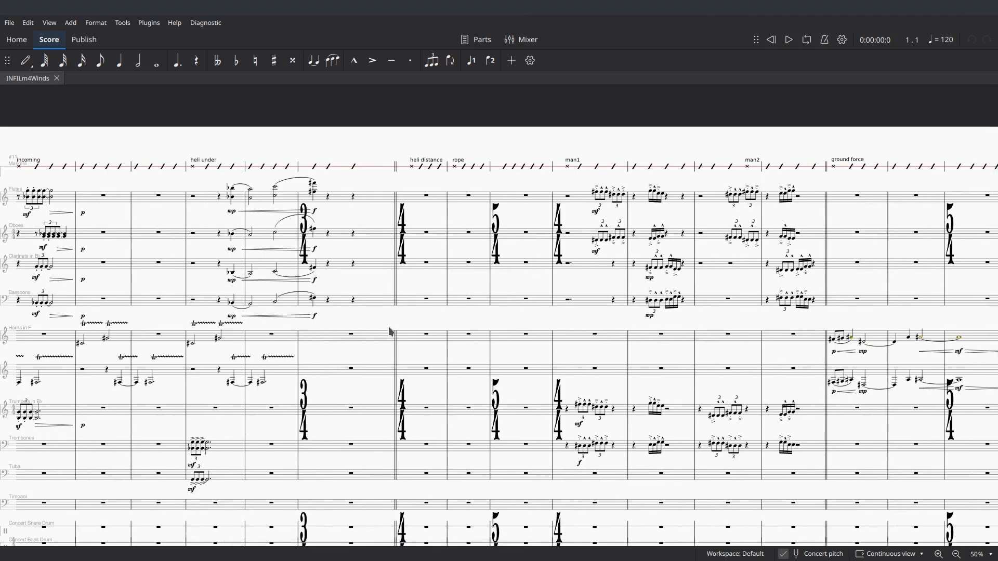
{"action": "left_click_drag", "start_coordinate": [392, 332], "coordinate": [747, 272]}
{"action": "left_click_drag", "start_coordinate": [328, 340], "coordinate": [400, 218]}
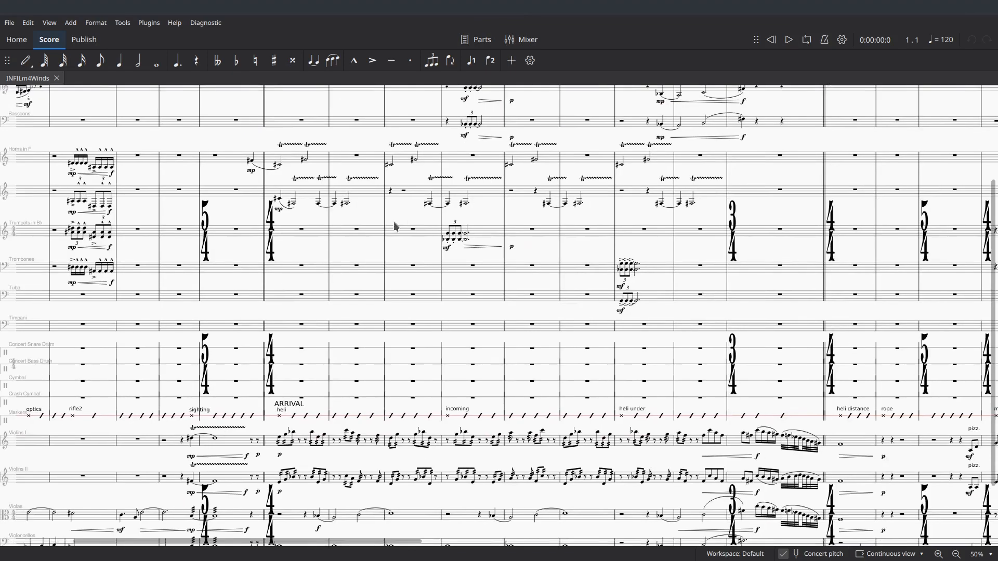
{"action": "left_click_drag", "start_coordinate": [289, 253], "coordinate": [587, 279]}
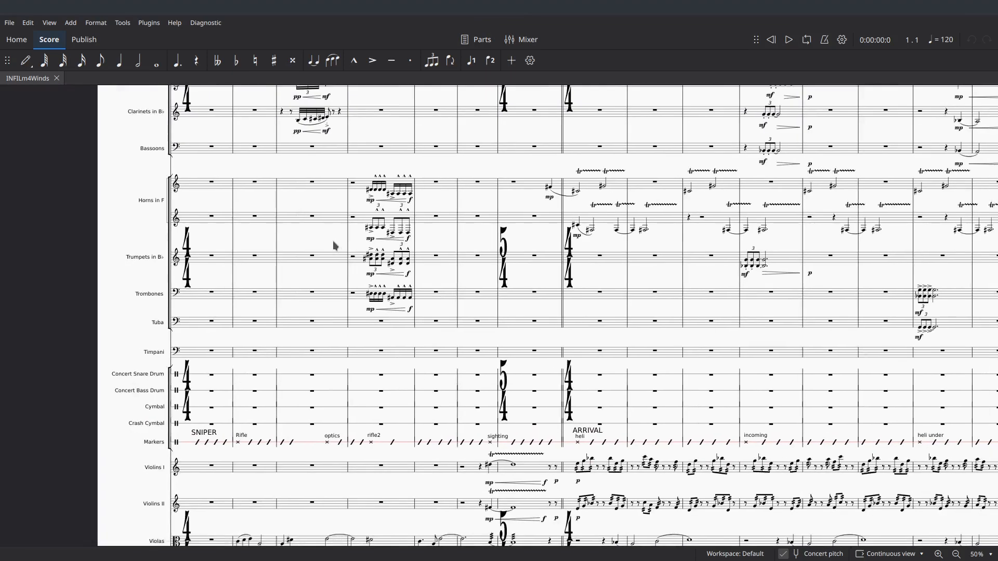
{"action": "scroll", "coordinate": [334, 245], "scroll_direction": "up", "scroll_amount": 5}
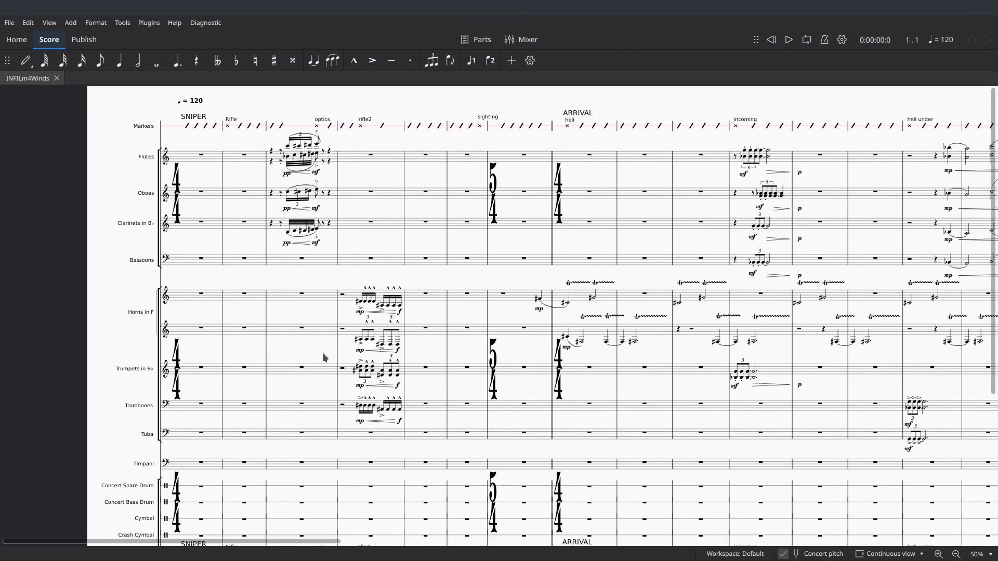
{"action": "left_click_drag", "start_coordinate": [323, 357], "coordinate": [251, 359]}
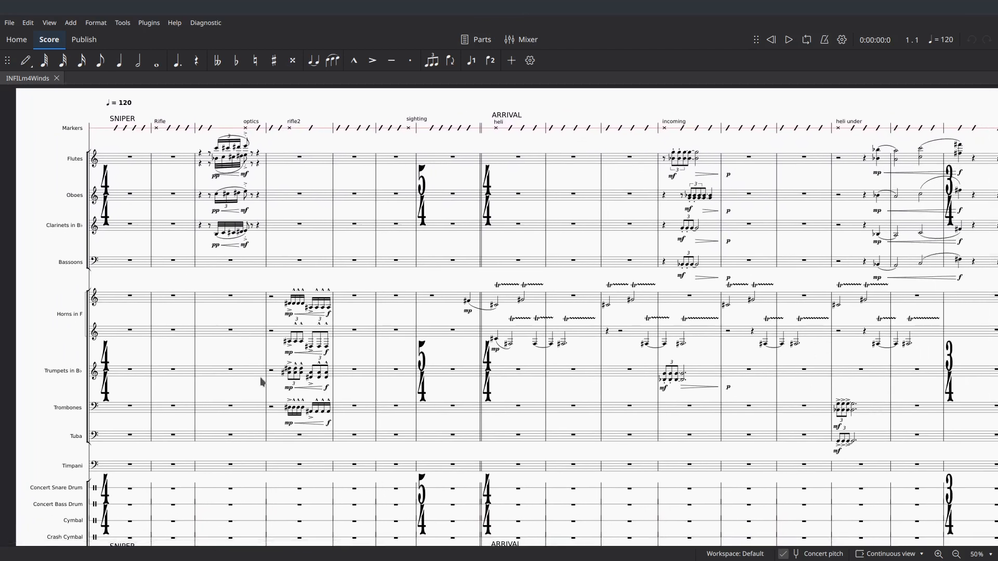
Play the winds score from its first measure and follow the playback through ARRIVAL and the lift off build-up to INFILTRATION.
{"action": "left_click", "coordinate": [791, 40]}
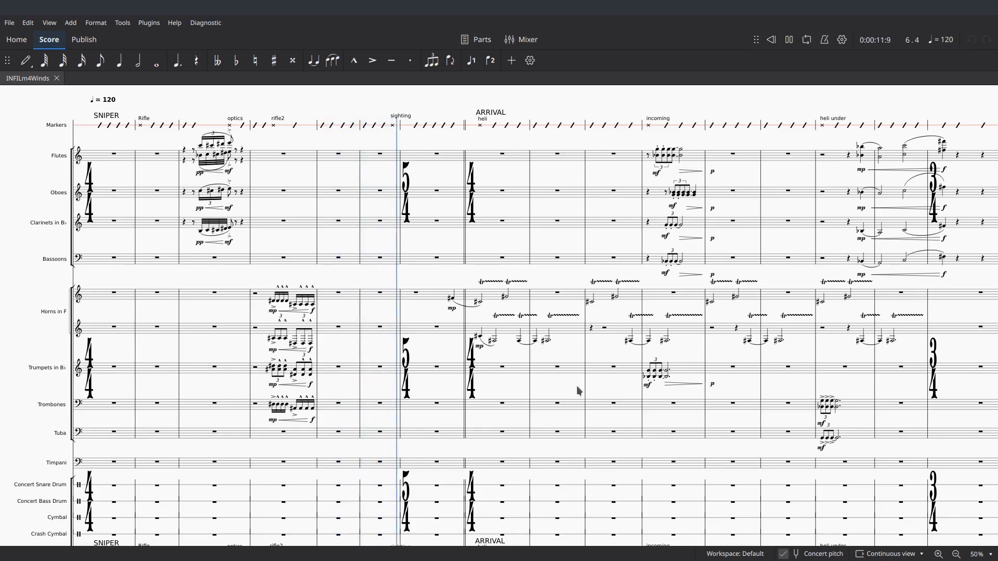
{"action": "left_click_drag", "start_coordinate": [568, 388], "coordinate": [552, 213]}
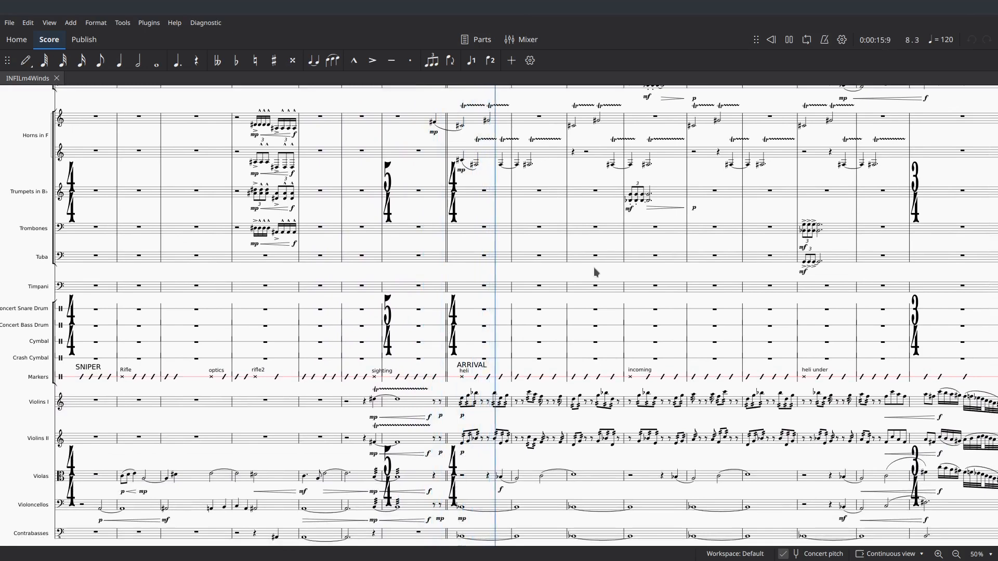
{"action": "left_click_drag", "start_coordinate": [594, 267], "coordinate": [519, 379]}
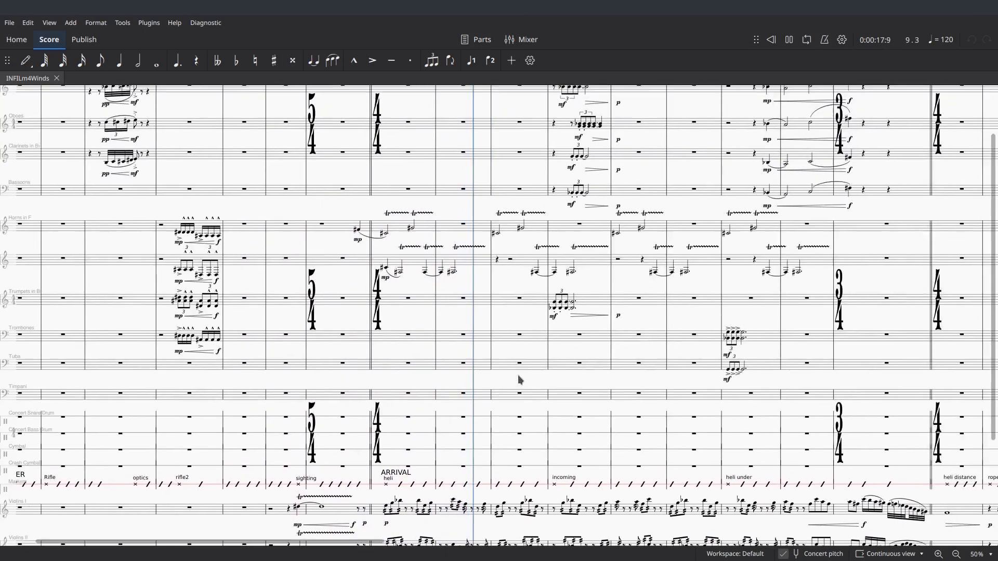
{"action": "left_click_drag", "start_coordinate": [475, 318], "coordinate": [435, 381]}
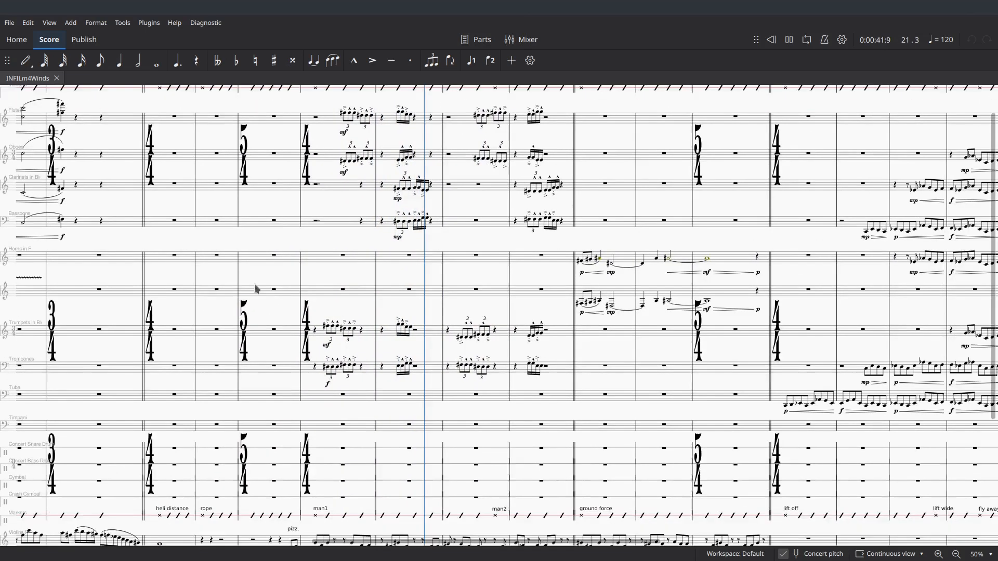
{"action": "scroll", "coordinate": [244, 286], "scroll_direction": "down", "scroll_amount": 2}
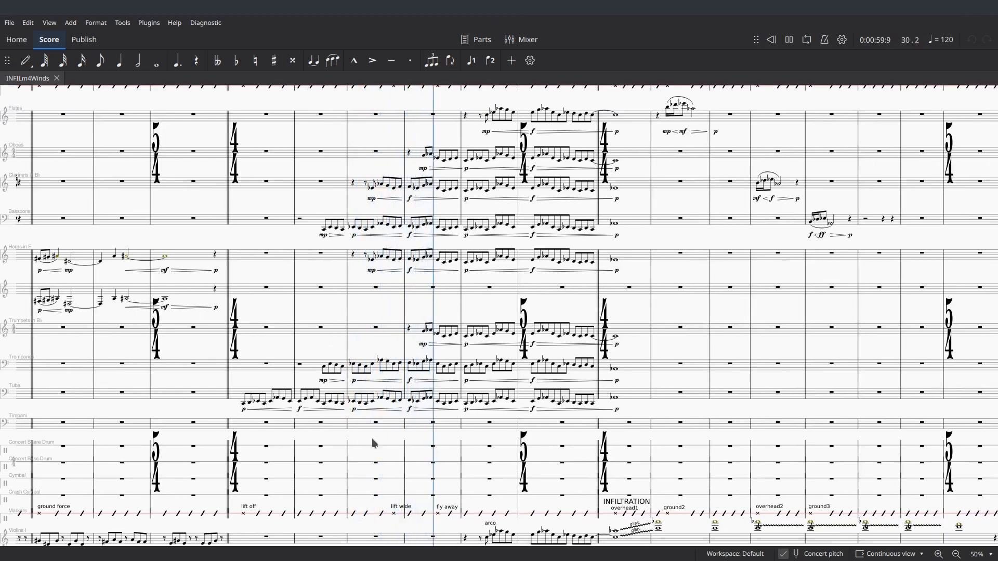
{"action": "scroll", "coordinate": [372, 443], "scroll_direction": "down", "scroll_amount": 3}
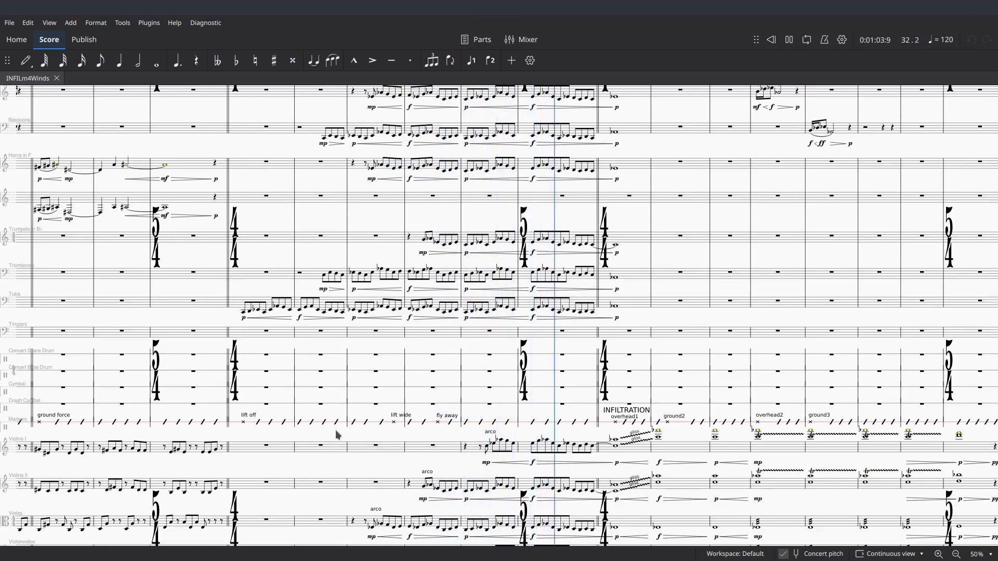
{"action": "scroll", "coordinate": [384, 378], "scroll_direction": "up", "scroll_amount": 1}
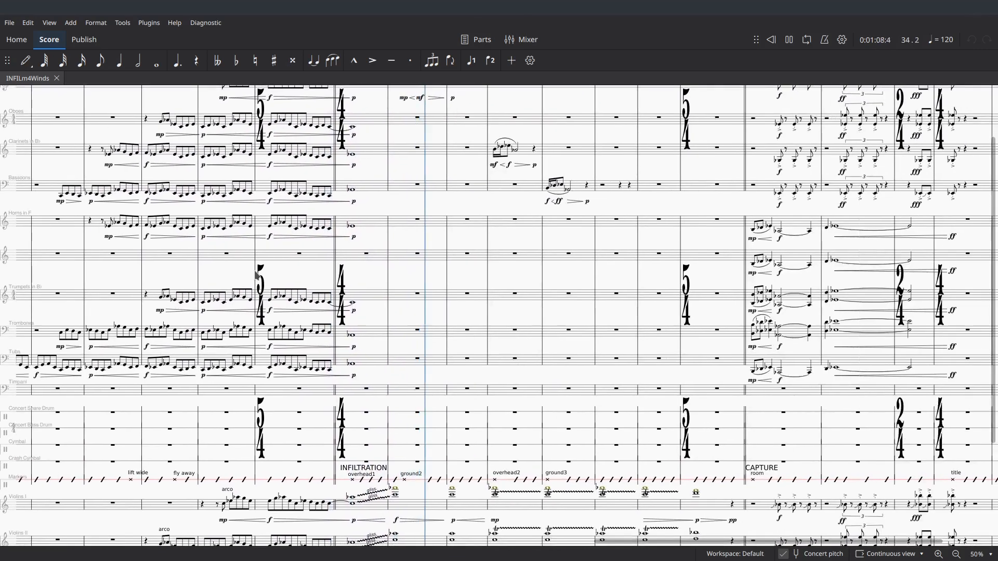
Follow the playback through INFILTRATION and CAPTURE, and stop it after the title marker.
{"action": "left_click_drag", "start_coordinate": [356, 274], "coordinate": [203, 244]}
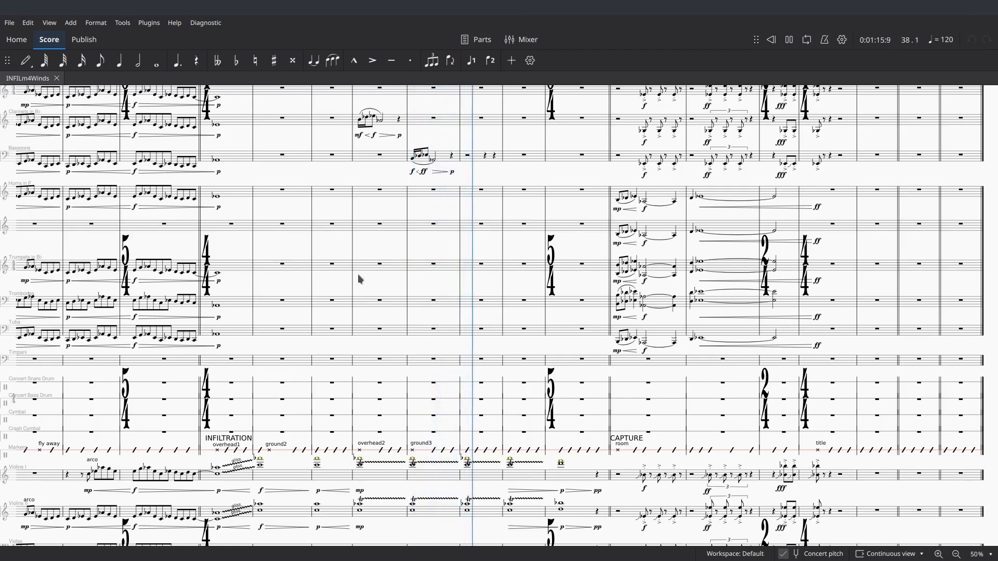
{"action": "left_click_drag", "start_coordinate": [382, 286], "coordinate": [196, 312]}
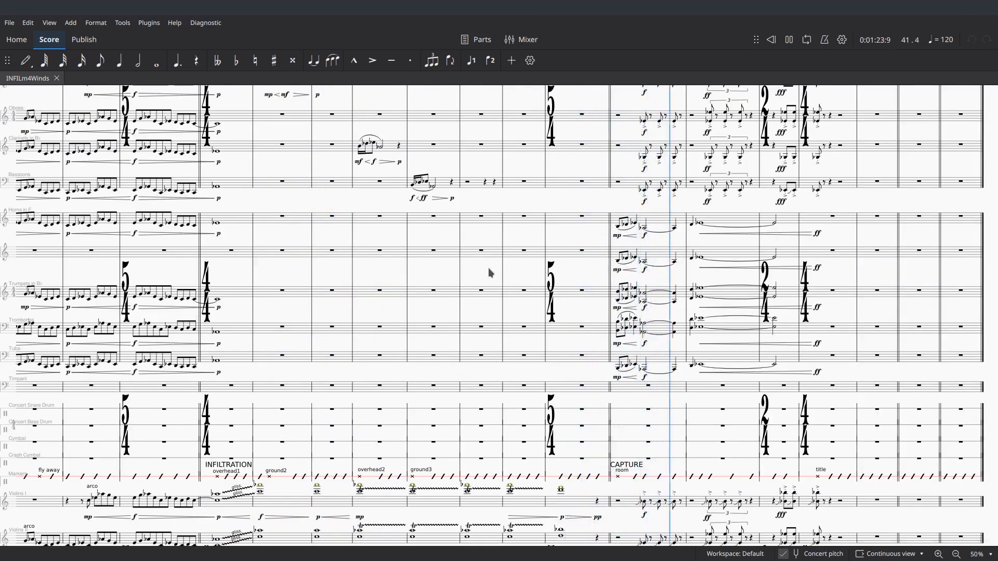
{"action": "left_click_drag", "start_coordinate": [488, 267], "coordinate": [105, 281]}
{"action": "scroll", "coordinate": [177, 281], "scroll_direction": "up", "scroll_amount": 2}
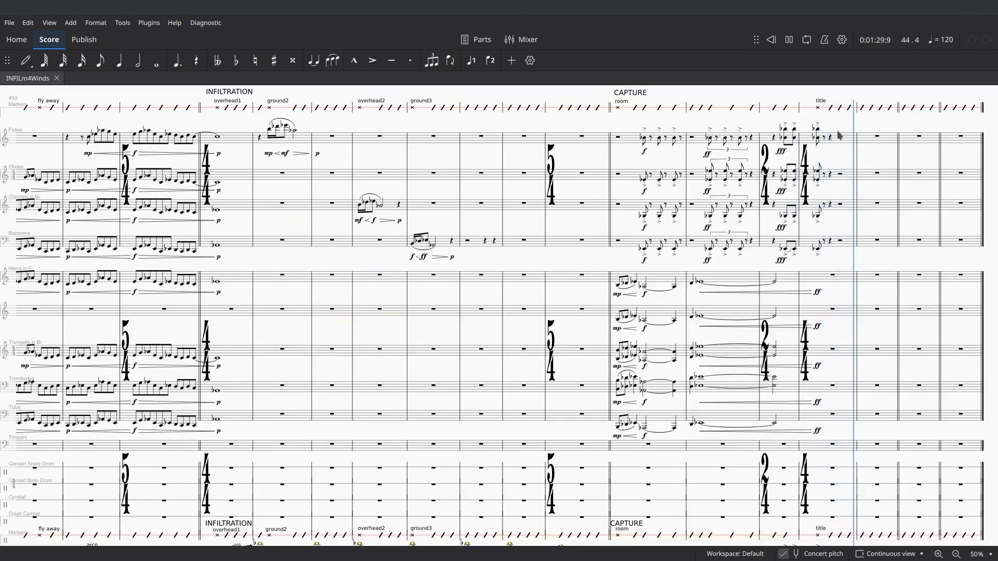
{"action": "left_click", "coordinate": [789, 40]}
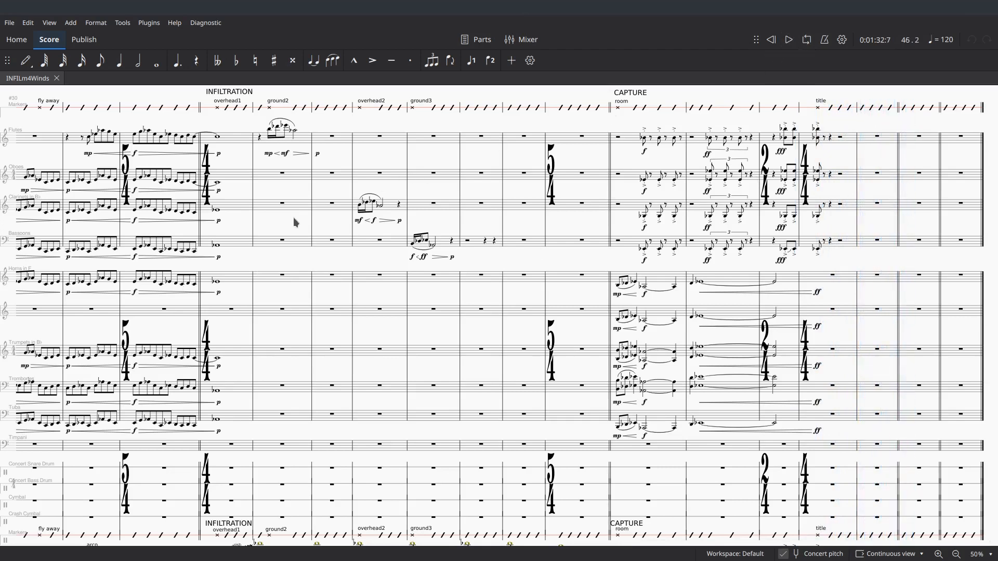
Review the score backward from INFILTRATION to the start, ending on the string parts of the SNIPER section.
{"action": "scroll", "coordinate": [291, 218], "scroll_direction": "left", "scroll_amount": 10}
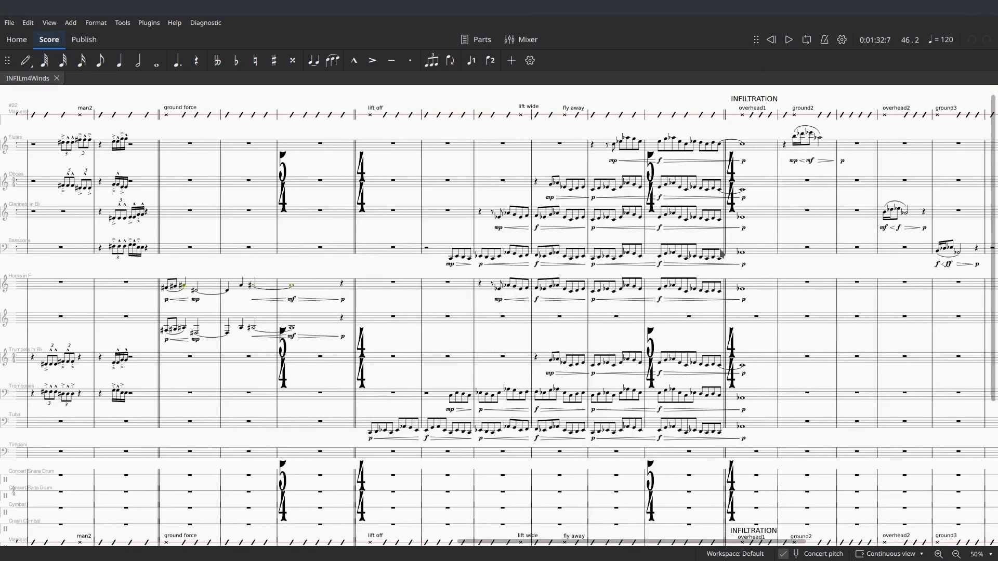
{"action": "scroll", "coordinate": [356, 273], "scroll_direction": "left", "scroll_amount": 6}
{"action": "scroll", "coordinate": [312, 281], "scroll_direction": "down", "scroll_amount": 2}
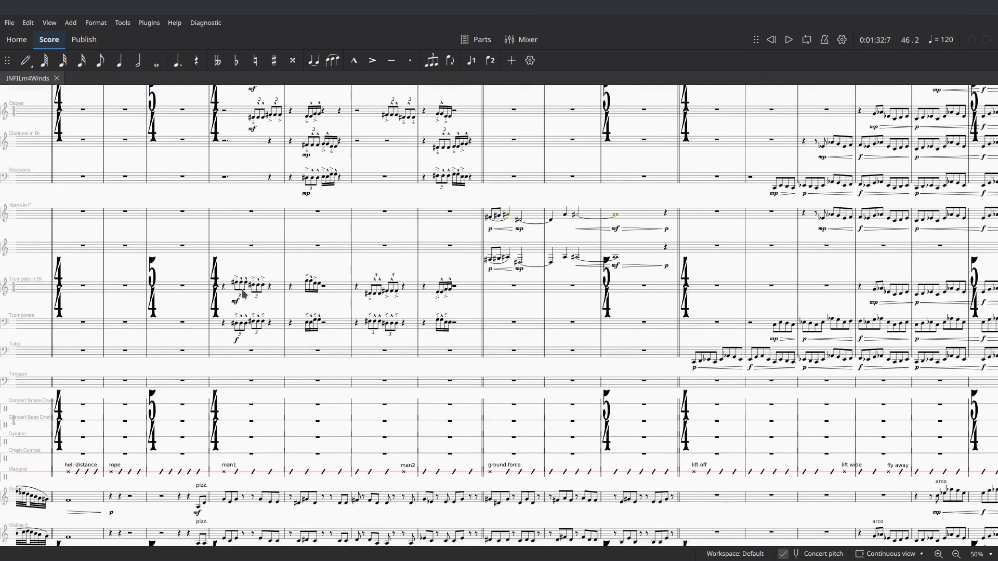
{"action": "scroll", "coordinate": [312, 276], "scroll_direction": "left", "scroll_amount": 17}
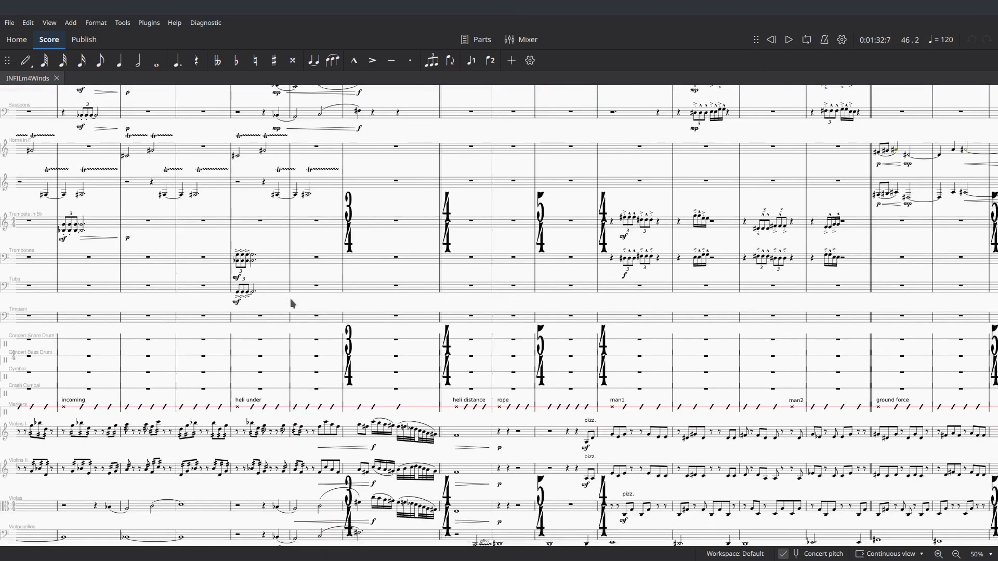
{"action": "scroll", "coordinate": [290, 298], "scroll_direction": "down", "scroll_amount": 4}
{"action": "scroll", "coordinate": [468, 305], "scroll_direction": "left", "scroll_amount": 5}
{"action": "scroll", "coordinate": [449, 307], "scroll_direction": "down", "scroll_amount": 2}
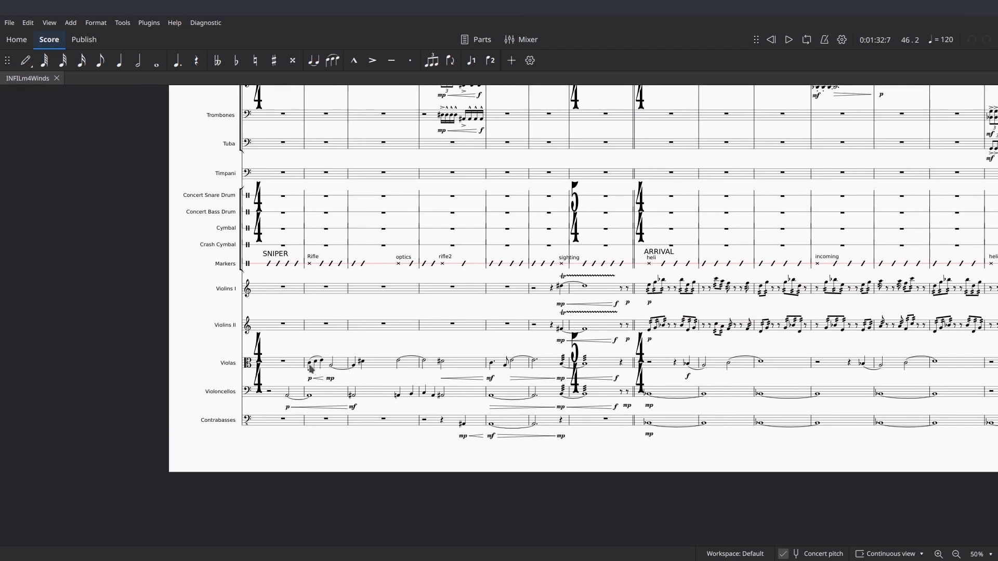
Examine the woodwind and brass parts again from SNIPER forward to the ground force horns and the lift off build-up.
{"action": "scroll", "coordinate": [408, 350], "scroll_direction": "right", "scroll_amount": 5}
{"action": "scroll", "coordinate": [408, 350], "scroll_direction": "up", "scroll_amount": 2}
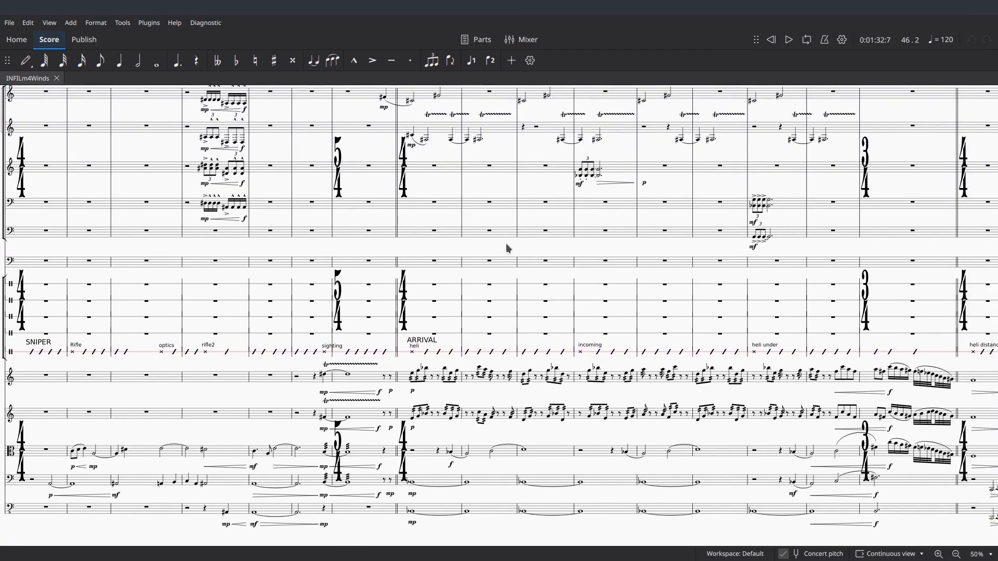
{"action": "scroll", "coordinate": [508, 248], "scroll_direction": "right", "scroll_amount": 5}
{"action": "scroll", "coordinate": [507, 248], "scroll_direction": "up", "scroll_amount": 4}
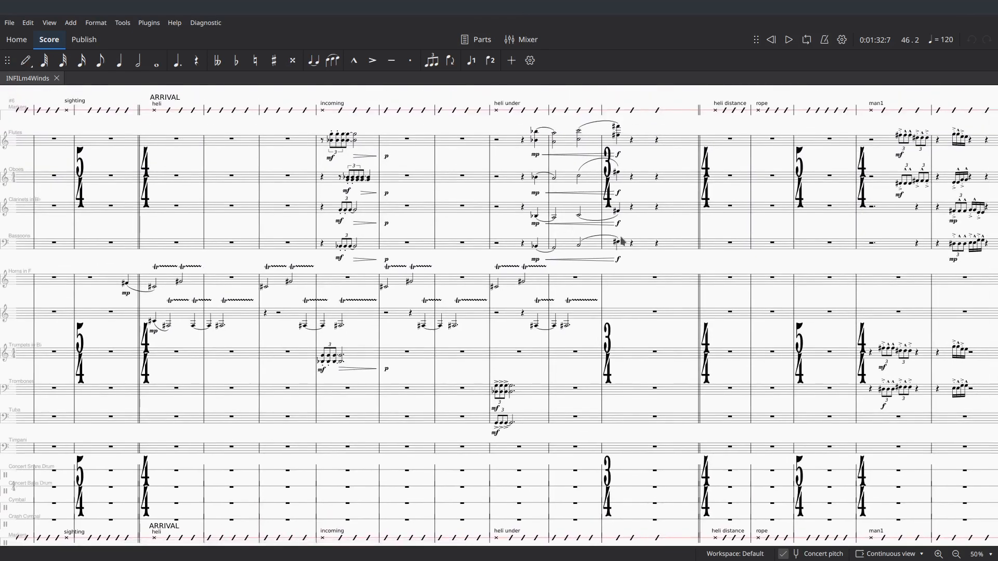
{"action": "scroll", "coordinate": [759, 262], "scroll_direction": "right", "scroll_amount": 9}
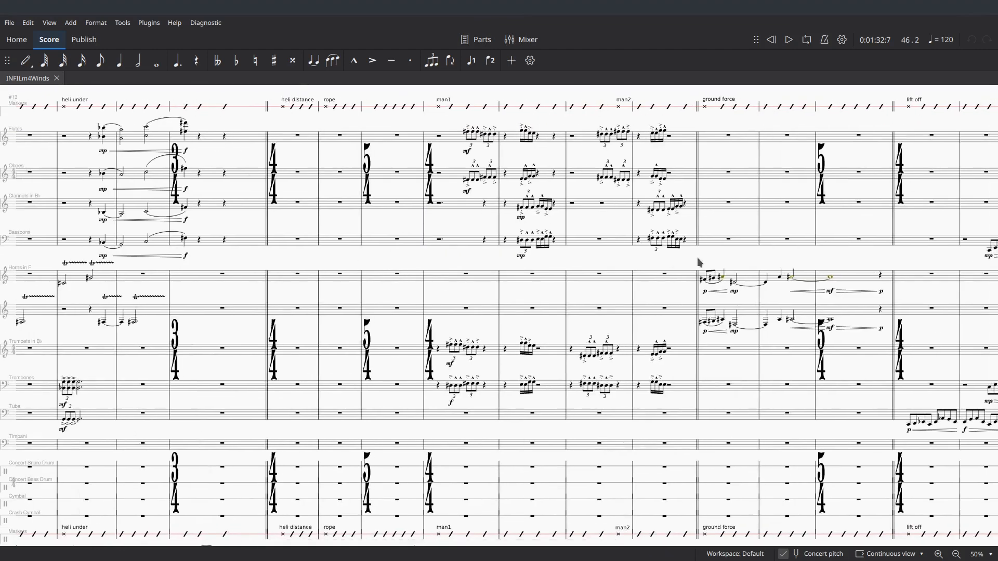
{"action": "scroll", "coordinate": [786, 259], "scroll_direction": "right", "scroll_amount": 6}
{"action": "scroll", "coordinate": [787, 259], "scroll_direction": "up", "scroll_amount": 1}
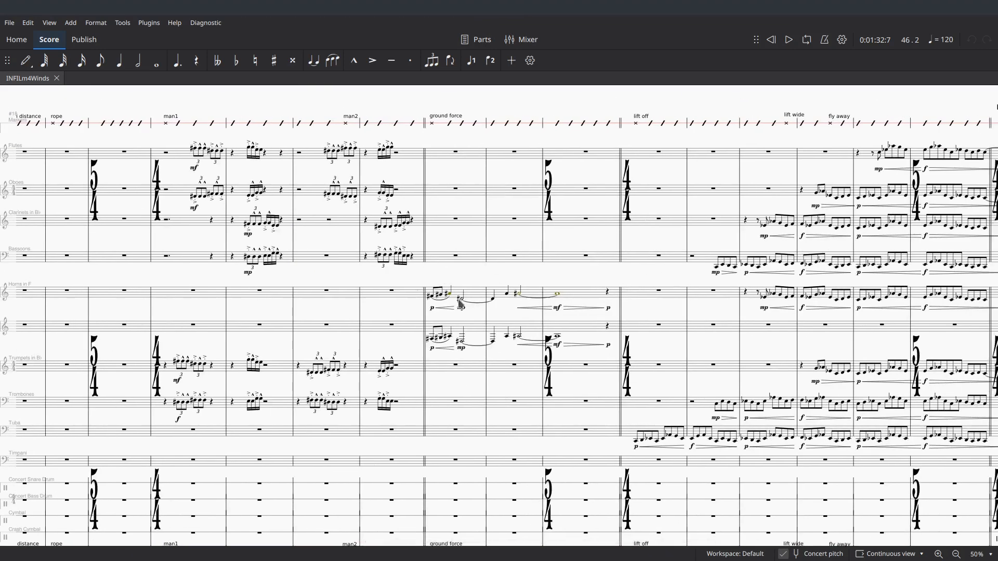
Examine the woodwind and brass parts from lift off through INFILTRATION to CAPTURE.
{"action": "scroll", "coordinate": [632, 272], "scroll_direction": "right", "scroll_amount": 8}
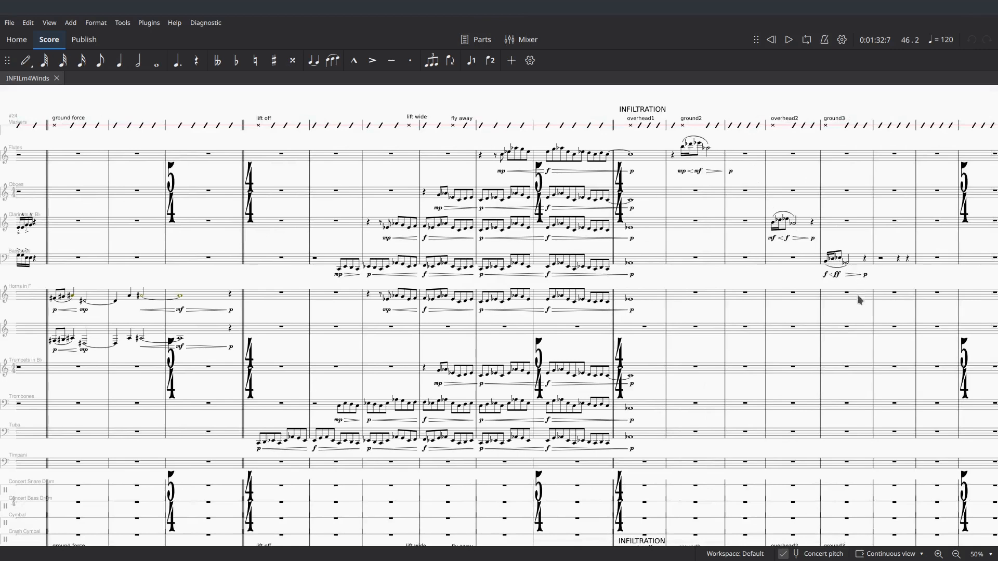
{"action": "scroll", "coordinate": [853, 310], "scroll_direction": "right", "scroll_amount": 5}
{"action": "scroll", "coordinate": [738, 313], "scroll_direction": "down", "scroll_amount": 2}
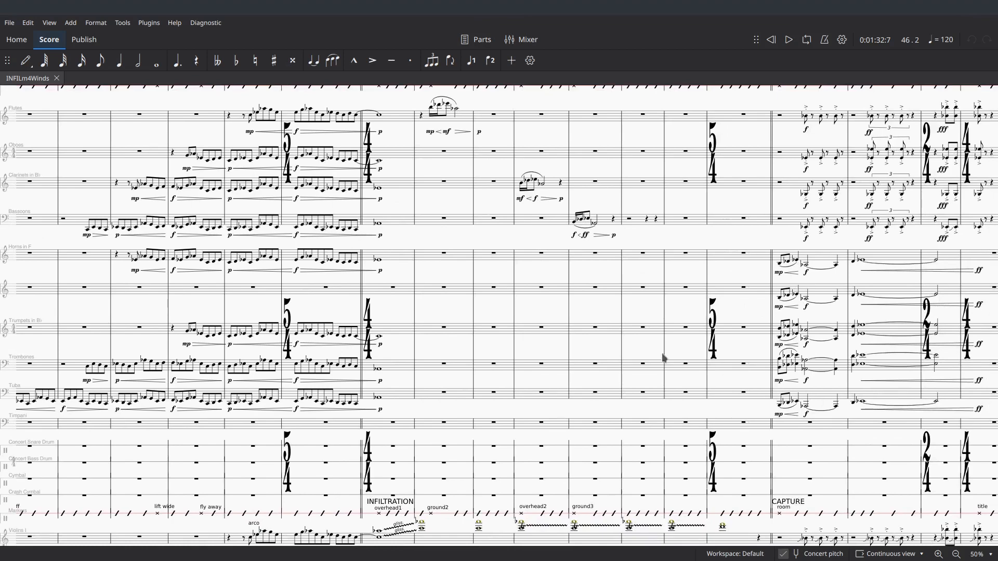
Review the score backward from INFILTRATION to ARRIVAL, ending on the string parts below the markers.
{"action": "scroll", "coordinate": [272, 317], "scroll_direction": "left", "scroll_amount": 8}
{"action": "scroll", "coordinate": [273, 317], "scroll_direction": "down", "scroll_amount": 5}
{"action": "scroll", "coordinate": [283, 318], "scroll_direction": "left", "scroll_amount": 9}
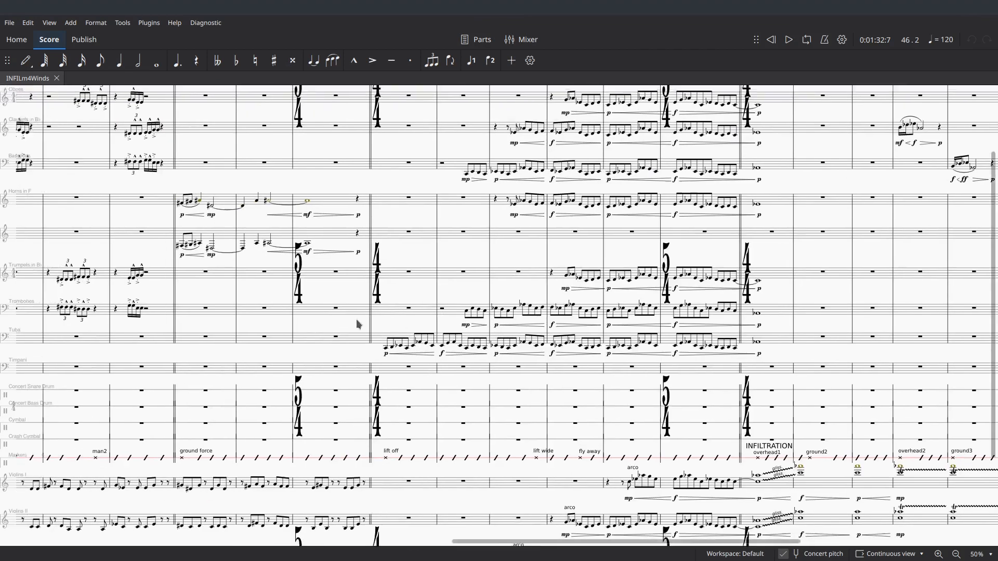
{"action": "scroll", "coordinate": [250, 314], "scroll_direction": "left", "scroll_amount": 10}
{"action": "scroll", "coordinate": [251, 313], "scroll_direction": "down", "scroll_amount": 4}
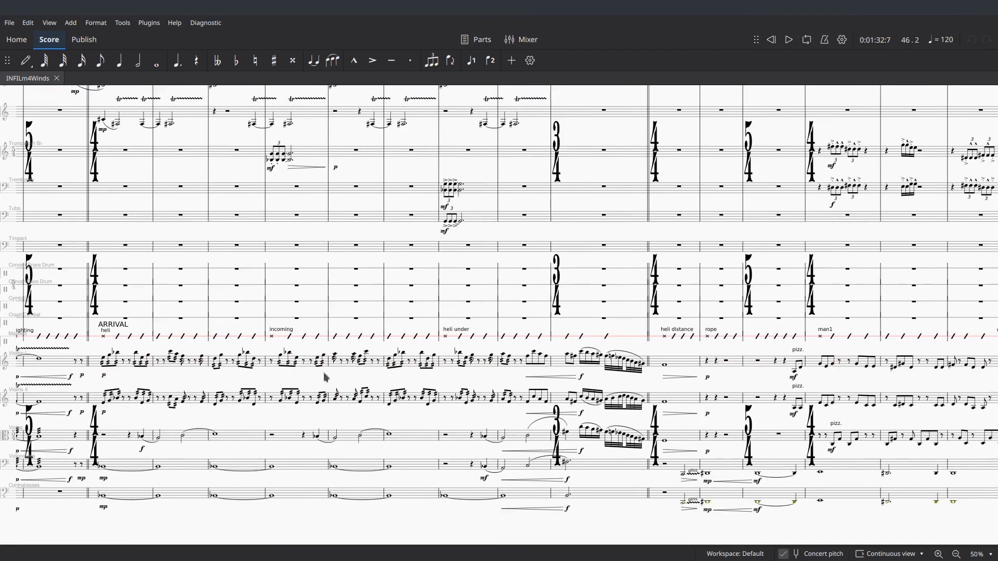
{"action": "scroll", "coordinate": [160, 429], "scroll_direction": "left", "scroll_amount": 2}
{"action": "scroll", "coordinate": [160, 429], "scroll_direction": "down", "scroll_amount": 1}
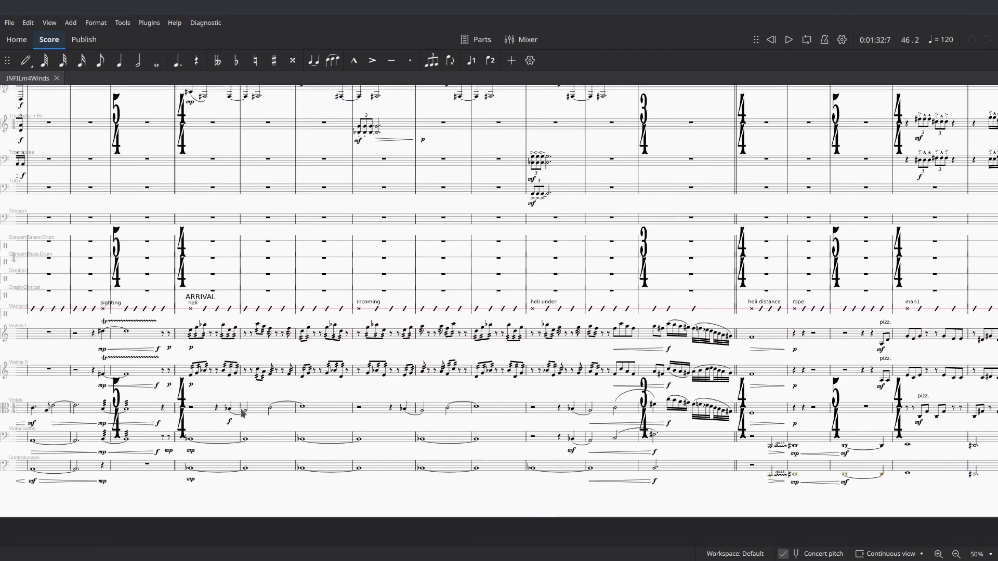
Compare the woodwind and brass writing in the ARRIVAL section with its string parts.
{"action": "scroll", "coordinate": [570, 391], "scroll_direction": "up", "scroll_amount": 4}
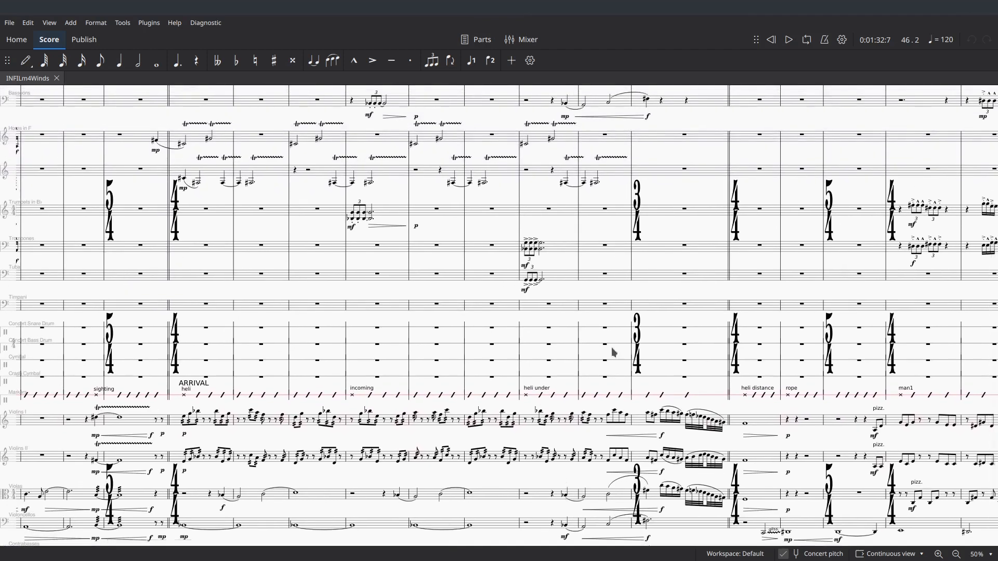
{"action": "scroll", "coordinate": [672, 132], "scroll_direction": "up", "scroll_amount": 7}
{"action": "scroll", "coordinate": [606, 283], "scroll_direction": "right", "scroll_amount": 3}
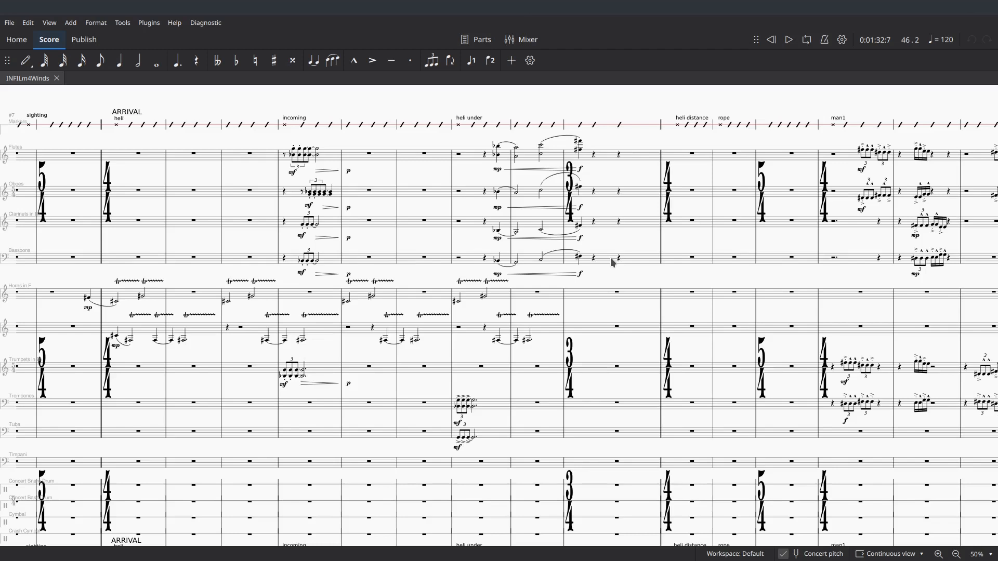
{"action": "left_click_drag", "start_coordinate": [599, 274], "coordinate": [627, 287]}
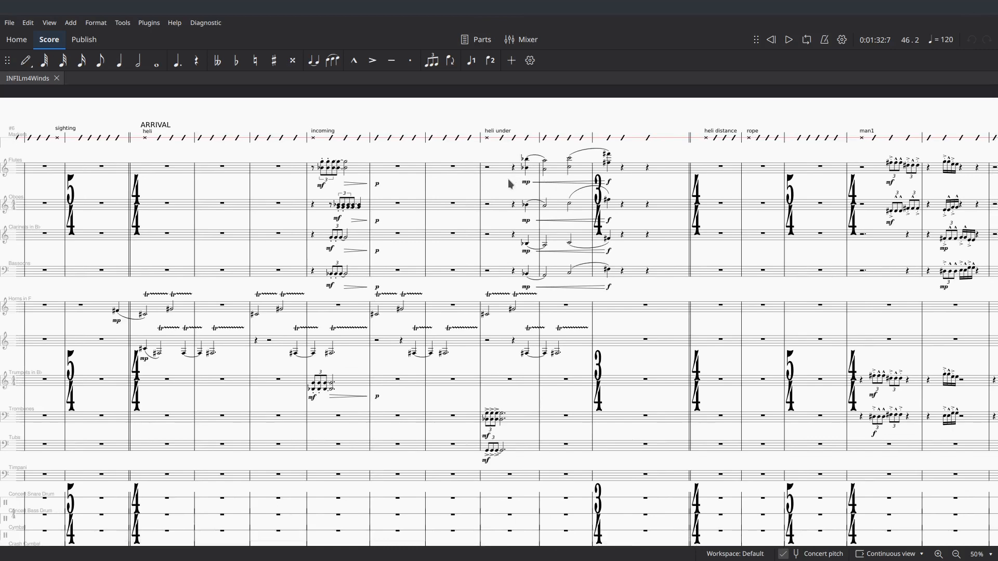
{"action": "scroll", "coordinate": [452, 297], "scroll_direction": "down", "scroll_amount": 2}
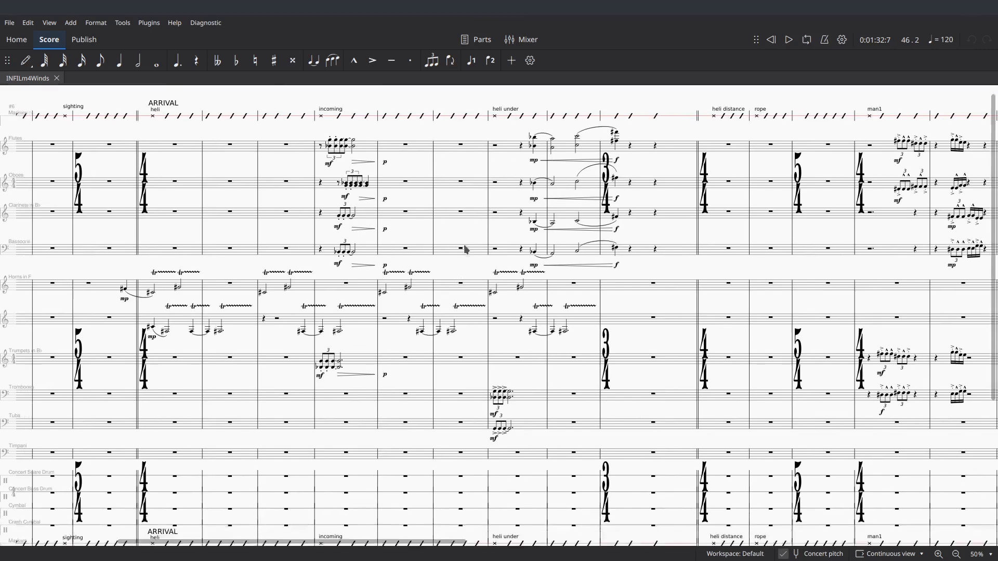
{"action": "scroll", "coordinate": [396, 413], "scroll_direction": "down", "scroll_amount": 7}
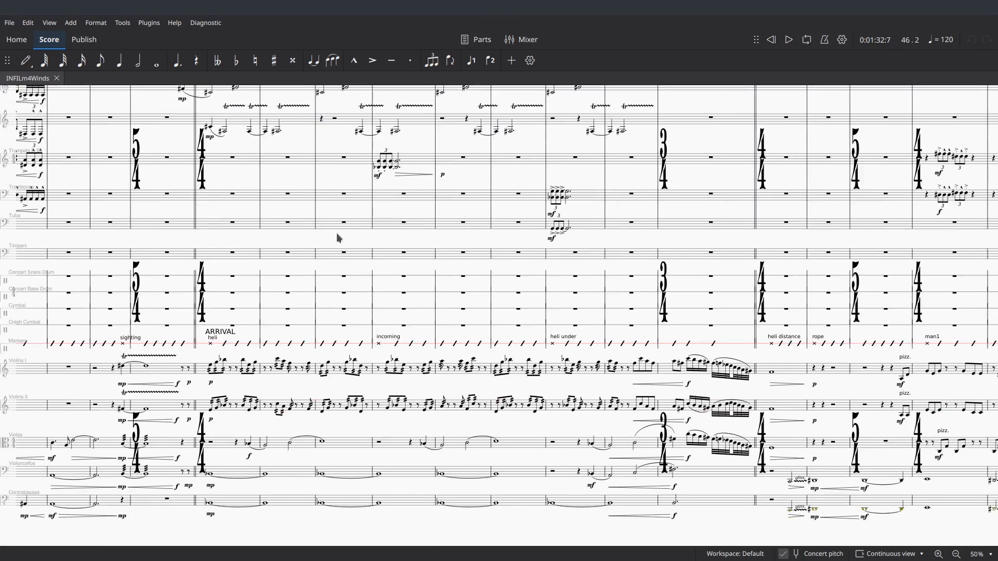
{"action": "scroll", "coordinate": [395, 260], "scroll_direction": "up", "scroll_amount": 2}
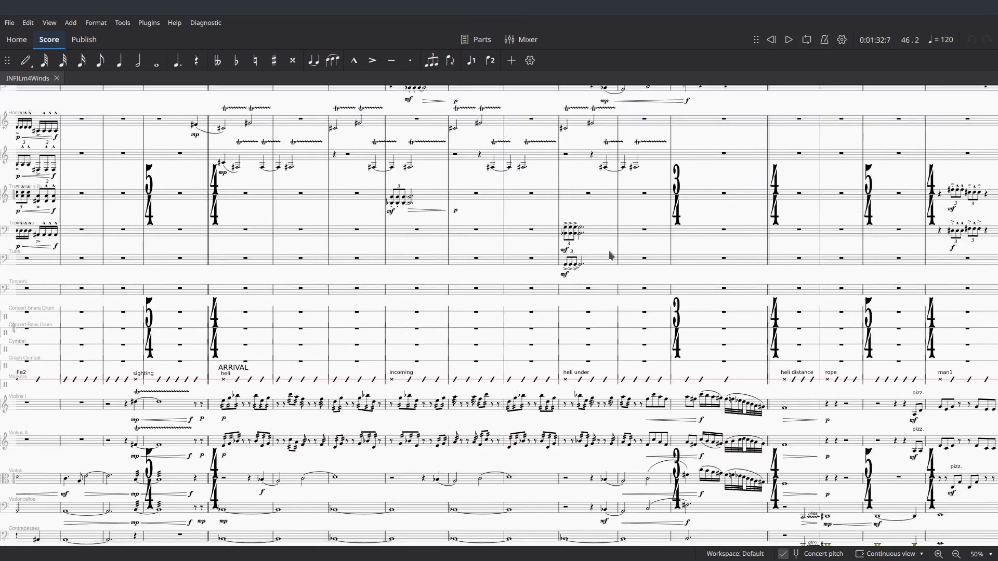
{"action": "scroll", "coordinate": [482, 218], "scroll_direction": "up", "scroll_amount": 5}
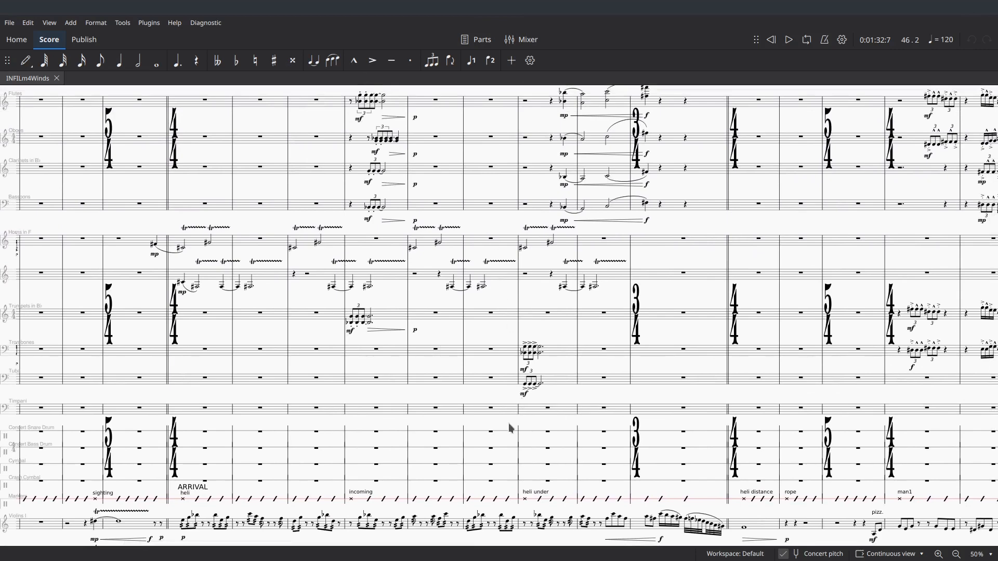
Examine the woodwind and brass parts from heli under through man1 and man2 to ground force.
{"action": "scroll", "coordinate": [509, 428], "scroll_direction": "right", "scroll_amount": 5}
{"action": "scroll", "coordinate": [510, 428], "scroll_direction": "down", "scroll_amount": 2}
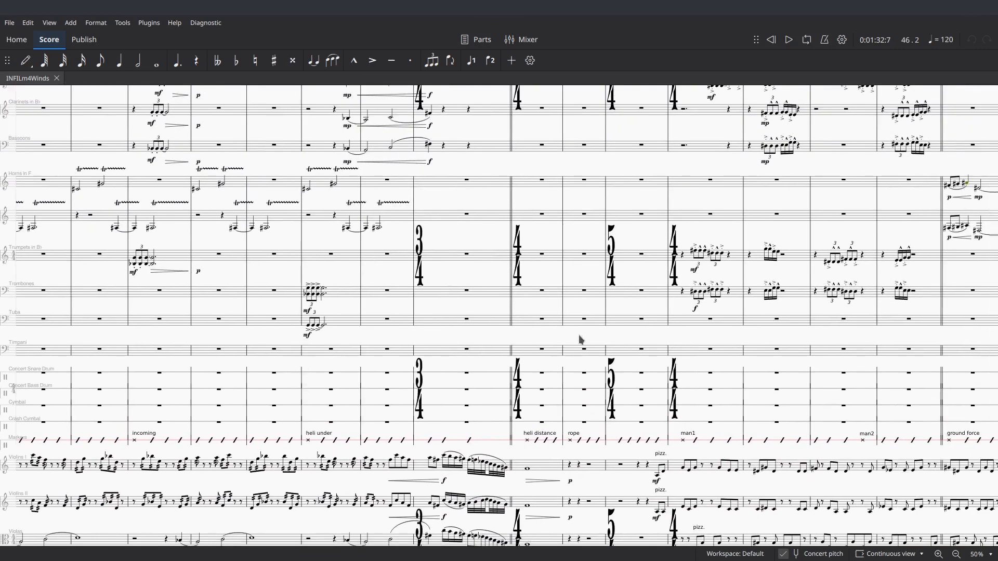
{"action": "scroll", "coordinate": [590, 336], "scroll_direction": "right", "scroll_amount": 5}
{"action": "scroll", "coordinate": [590, 337], "scroll_direction": "up", "scroll_amount": 2}
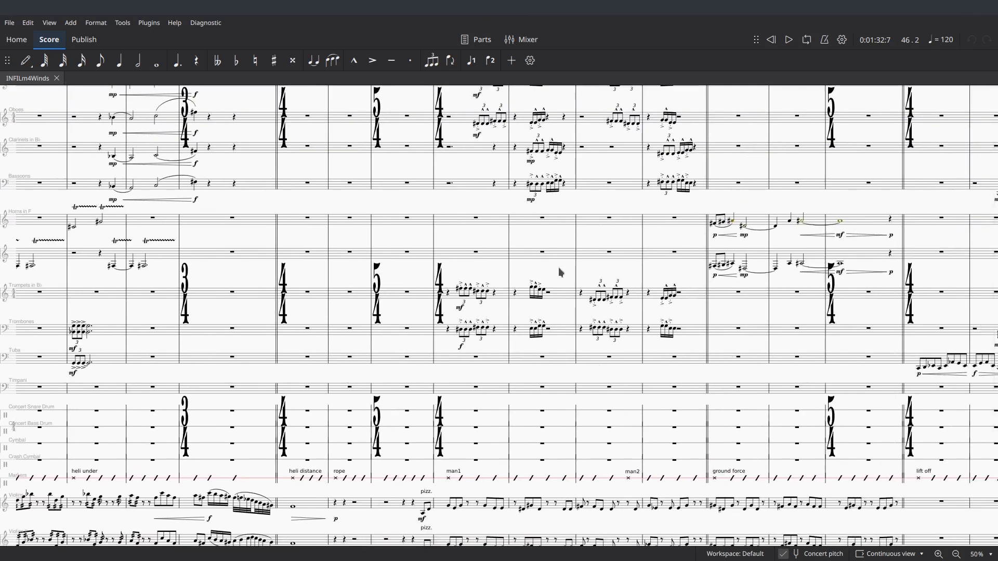
{"action": "scroll", "coordinate": [561, 272], "scroll_direction": "up", "scroll_amount": 3}
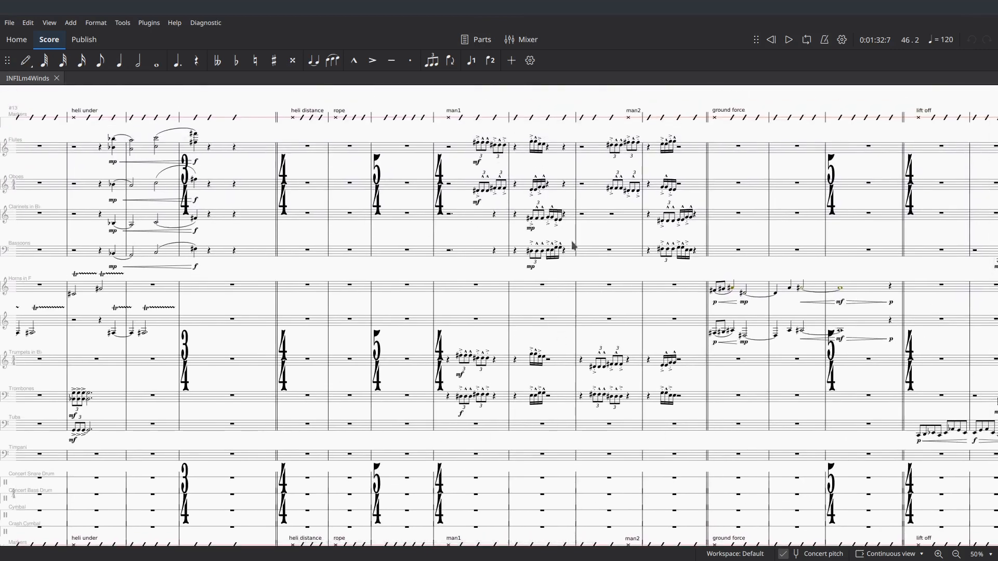
Return to the start of the score and examine the SNIPER section from the woodwinds down to the strings.
{"action": "left_click_drag", "start_coordinate": [603, 267], "coordinate": [906, 247]}
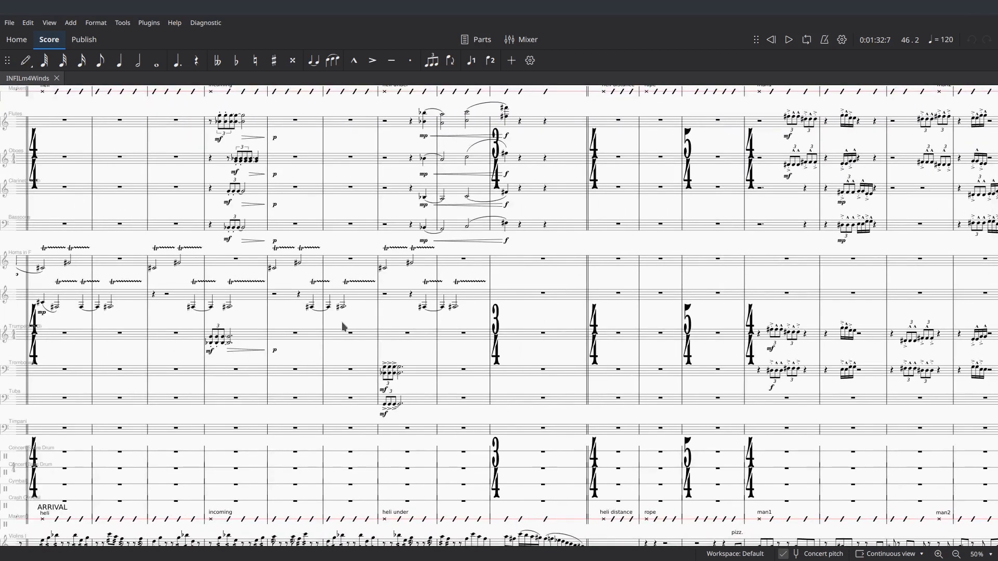
{"action": "left_click_drag", "start_coordinate": [341, 323], "coordinate": [777, 303]}
{"action": "left_click_drag", "start_coordinate": [277, 307], "coordinate": [341, 398]}
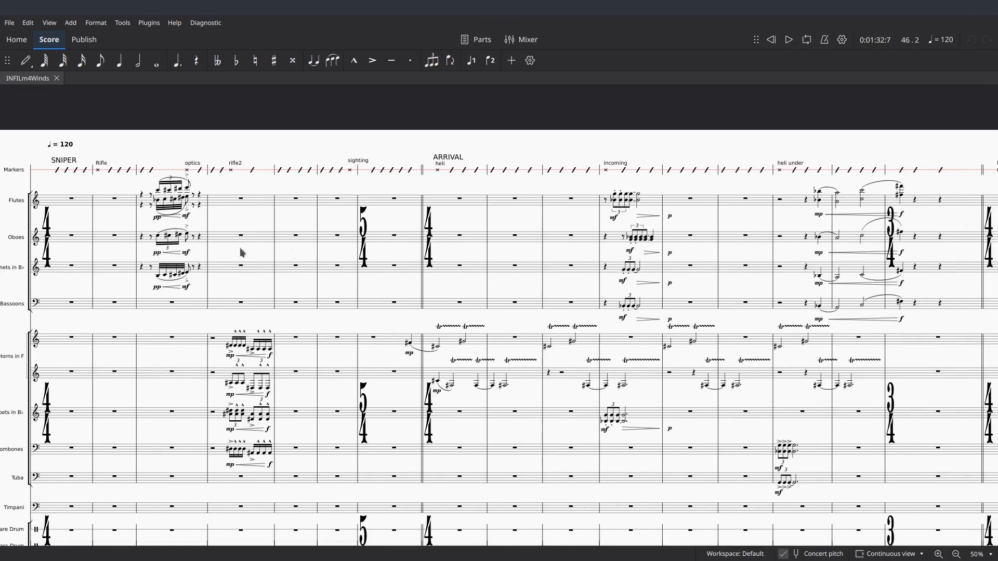
{"action": "scroll", "coordinate": [180, 381], "scroll_direction": "down", "scroll_amount": 5}
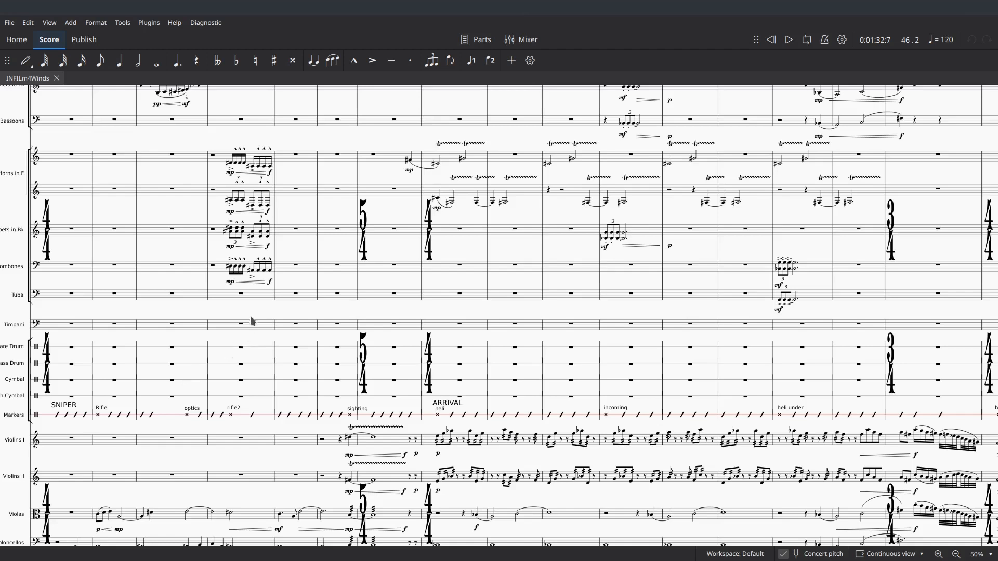
{"action": "left_click_drag", "start_coordinate": [275, 310], "coordinate": [281, 315]}
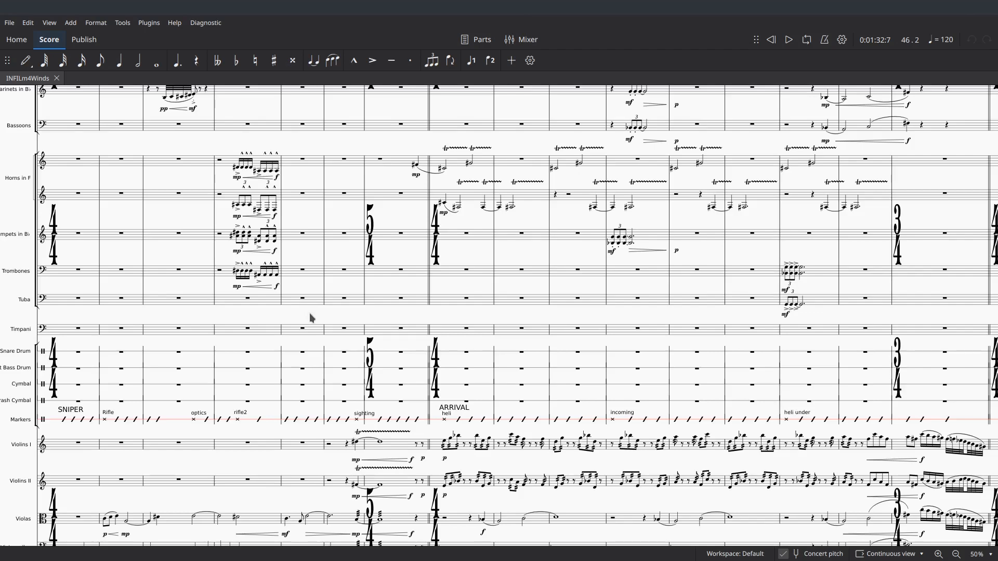
{"action": "scroll", "coordinate": [310, 313], "scroll_direction": "down", "scroll_amount": 3}
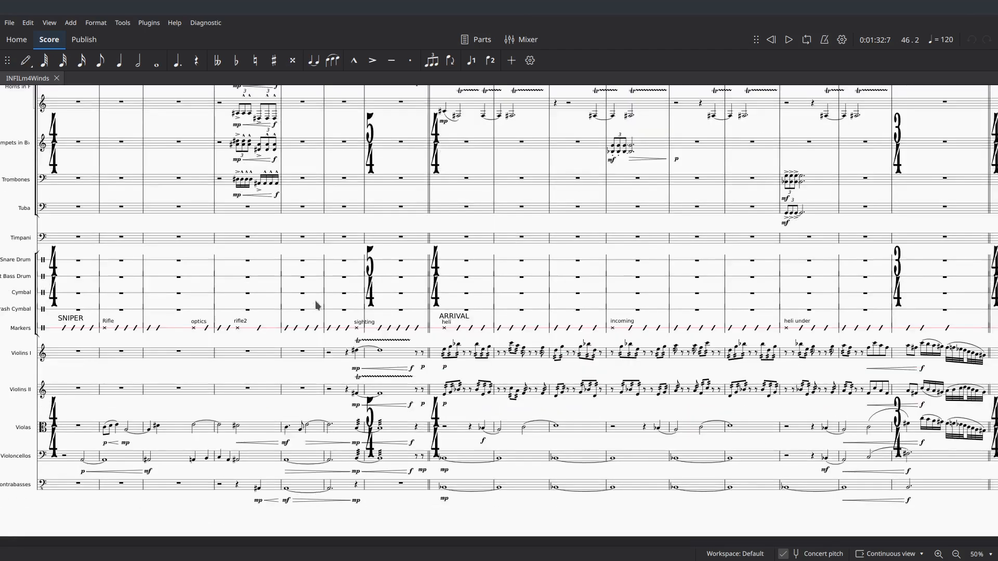
{"action": "mouse_move", "coordinate": [315, 302]}
{"action": "left_mouse_down"}
{"action": "mouse_move", "coordinate": [281, 320]}
{"action": "mouse_move", "coordinate": [313, 315]}
{"action": "left_mouse_up"}
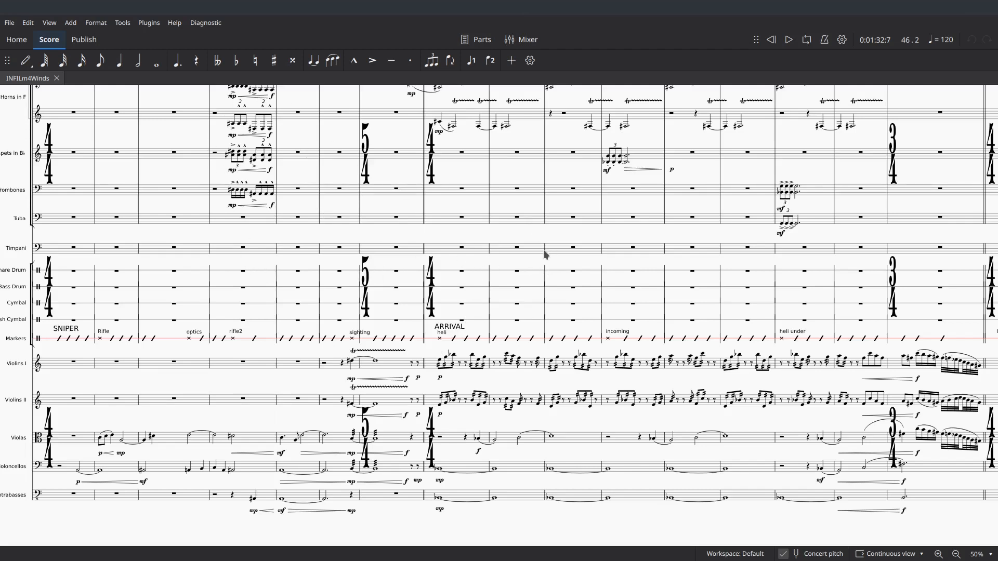
Compare the brass and string parts of the SNIPER and ARRIVAL sections, ending around heli under.
{"action": "scroll", "coordinate": [583, 265], "scroll_direction": "right", "scroll_amount": 10}
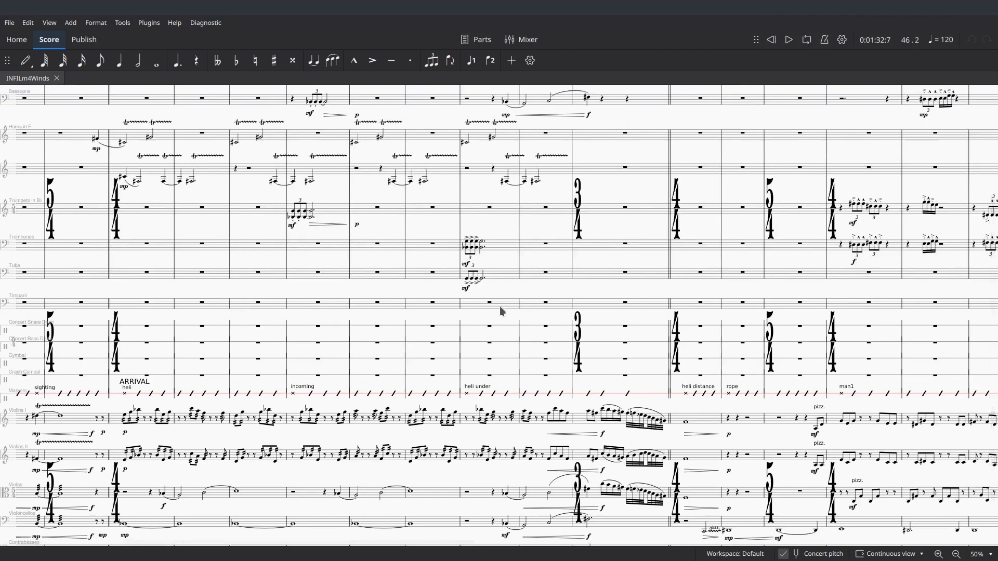
{"action": "scroll", "coordinate": [598, 322], "scroll_direction": "left", "scroll_amount": 10}
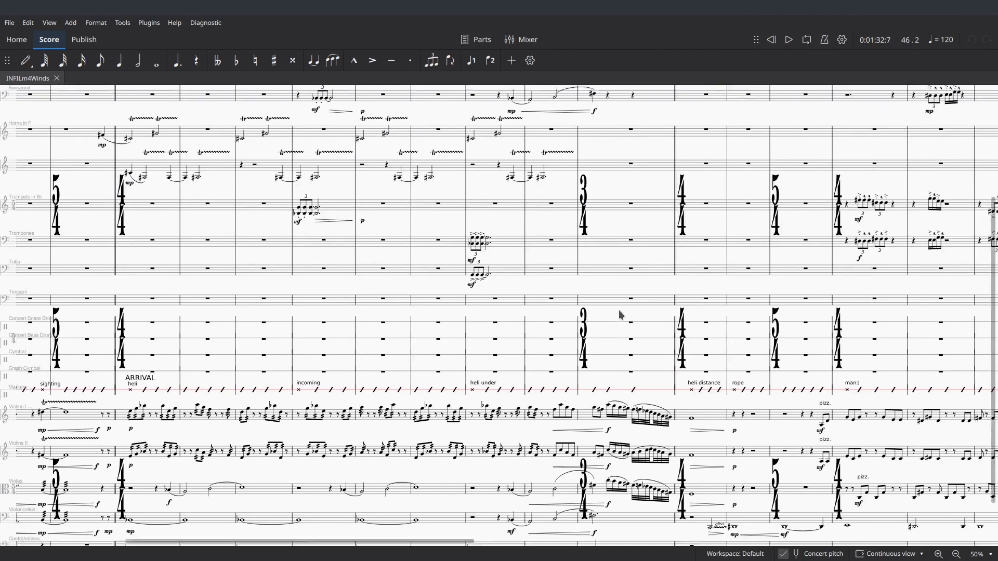
{"action": "scroll", "coordinate": [624, 291], "scroll_direction": "down", "scroll_amount": 2}
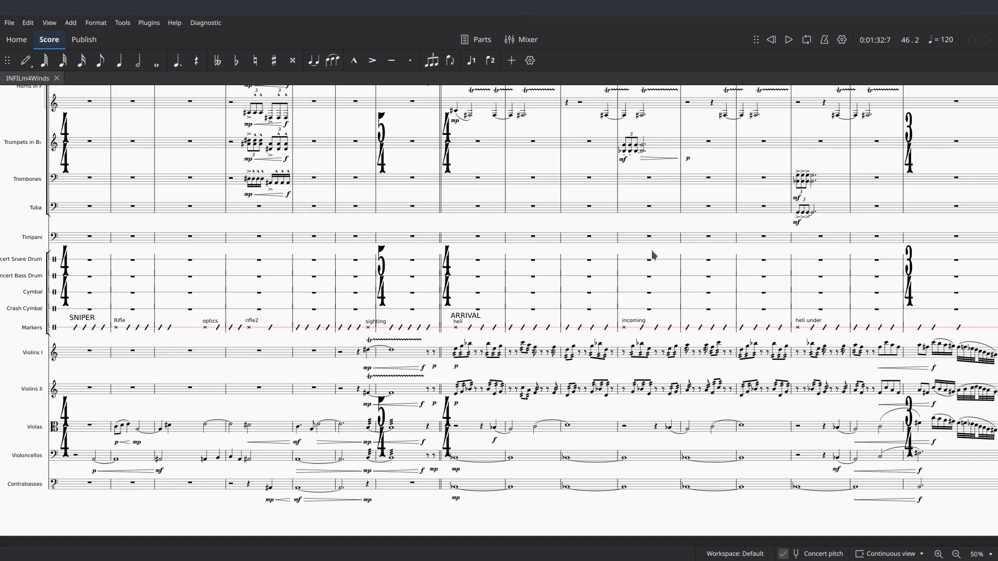
{"action": "left_click_drag", "start_coordinate": [666, 248], "coordinate": [384, 290]}
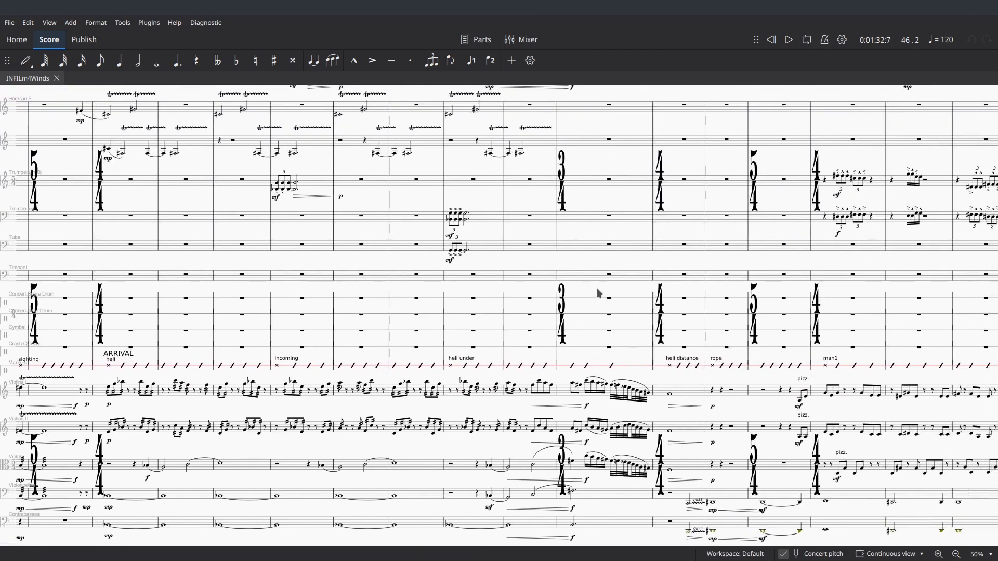
{"action": "left_click_drag", "start_coordinate": [596, 289], "coordinate": [583, 290]}
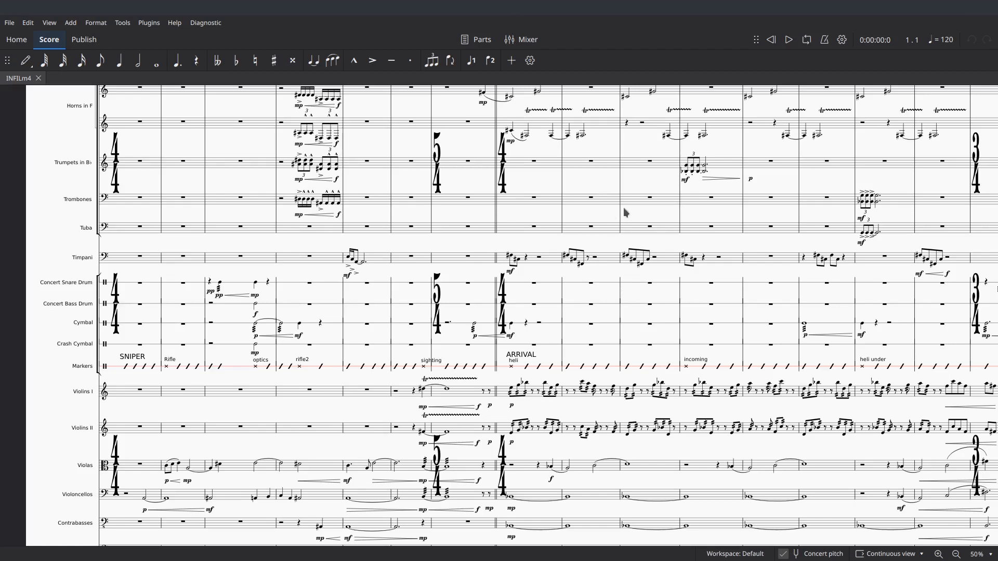
Play the INFILm4 score with percussion and synthesizer from its first measure through CAPTURE, and stop it after the title marker.
{"action": "scroll", "coordinate": [349, 290], "scroll_direction": "down", "scroll_amount": 1}
{"action": "scroll", "coordinate": [350, 290], "scroll_direction": "right", "scroll_amount": 1}
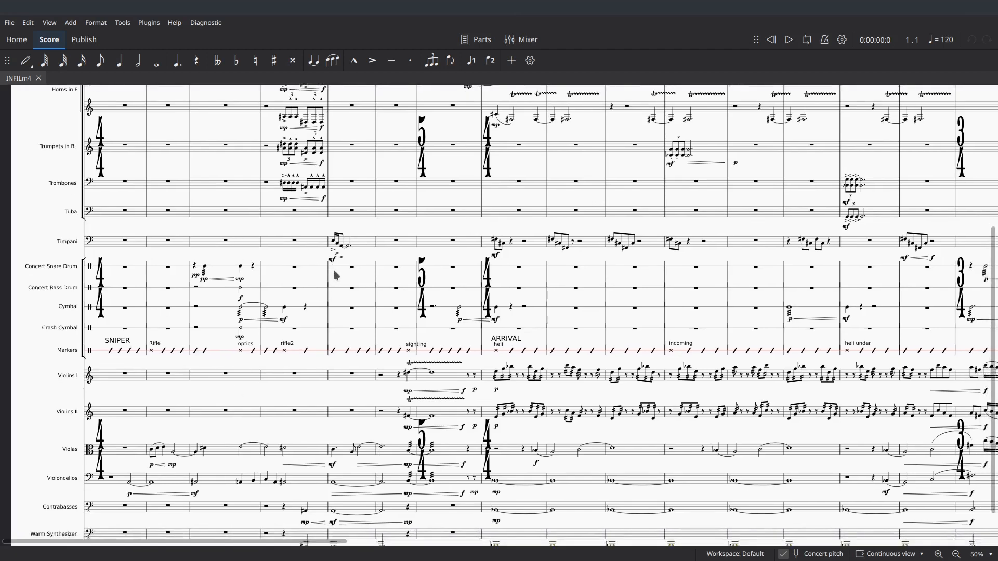
{"action": "left_click", "coordinate": [789, 40]}
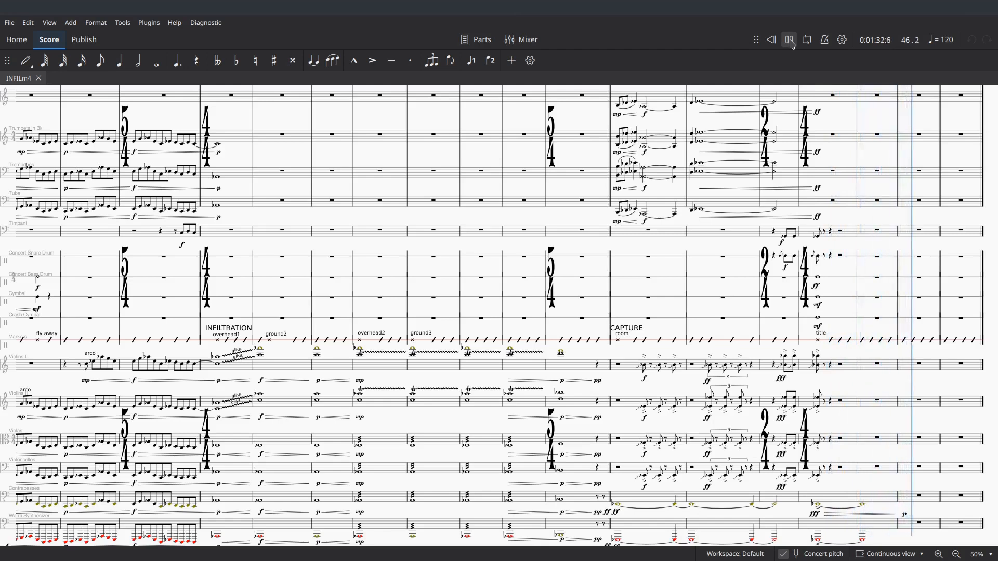
{"action": "left_click", "coordinate": [790, 41]}
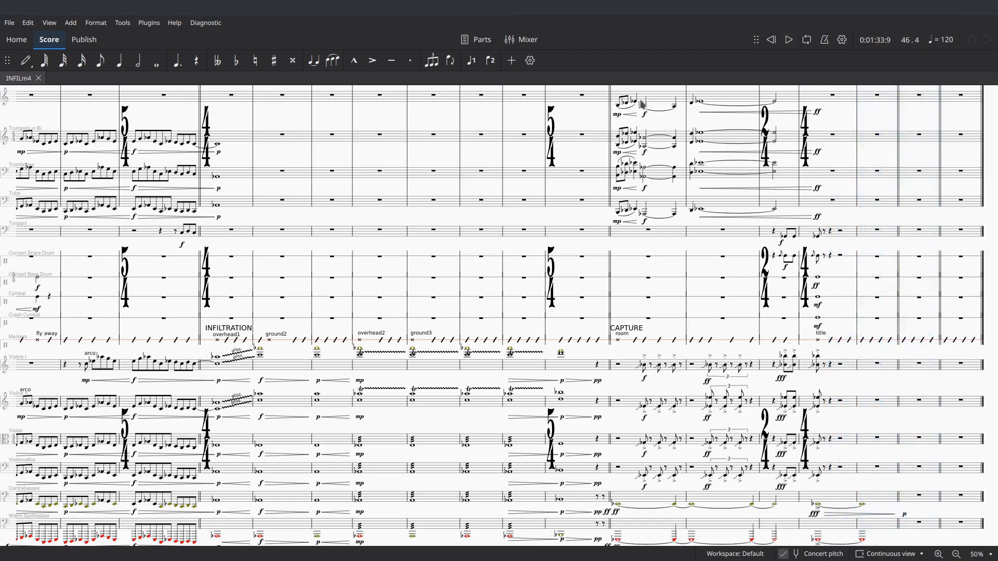
Review the percussion, string and Warm Synthesizer parts backward from INFILTRATION to the SNIPER section.
{"action": "scroll", "coordinate": [441, 188], "scroll_direction": "left", "scroll_amount": 8}
{"action": "scroll", "coordinate": [561, 218], "scroll_direction": "down", "scroll_amount": 3}
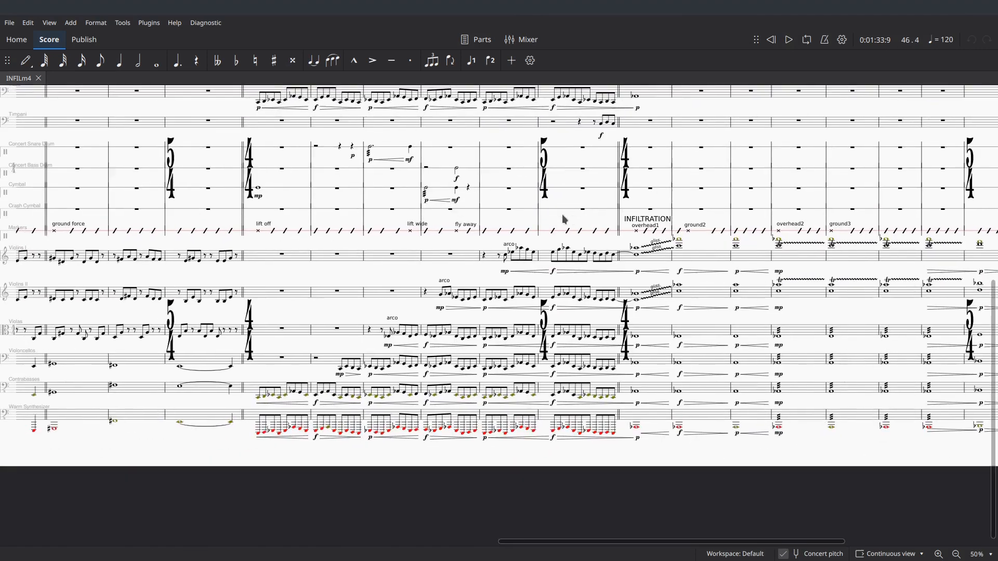
{"action": "scroll", "coordinate": [322, 285], "scroll_direction": "left", "scroll_amount": 10}
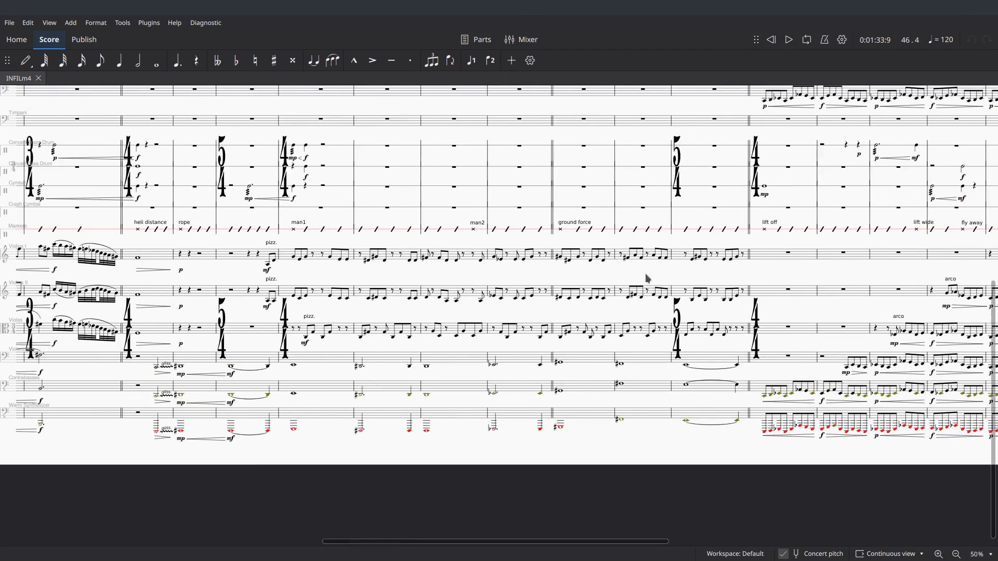
{"action": "scroll", "coordinate": [384, 280], "scroll_direction": "left", "scroll_amount": 7}
{"action": "scroll", "coordinate": [383, 281], "scroll_direction": "down", "scroll_amount": 1}
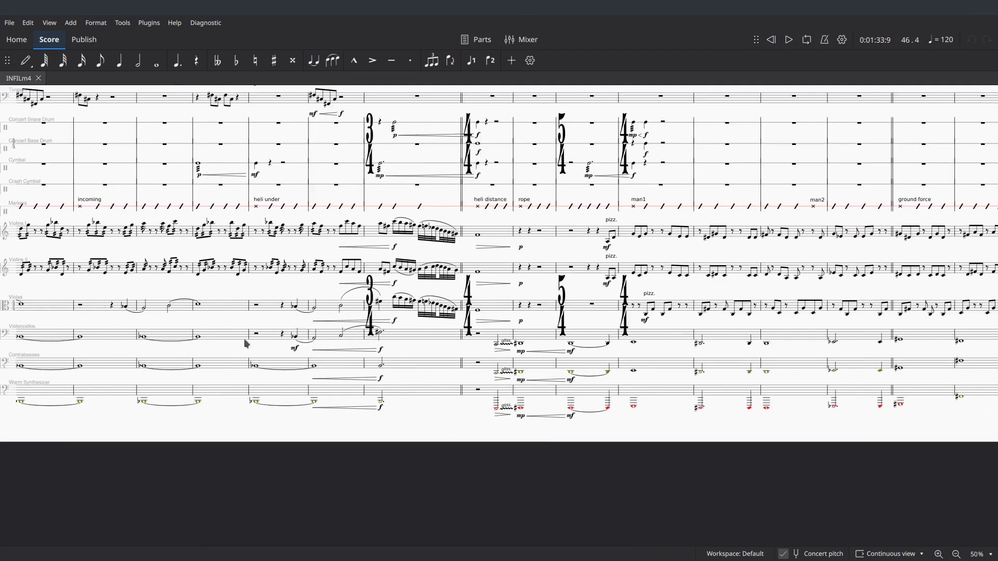
{"action": "scroll", "coordinate": [235, 353], "scroll_direction": "left", "scroll_amount": 8}
{"action": "scroll", "coordinate": [235, 353], "scroll_direction": "down", "scroll_amount": 1}
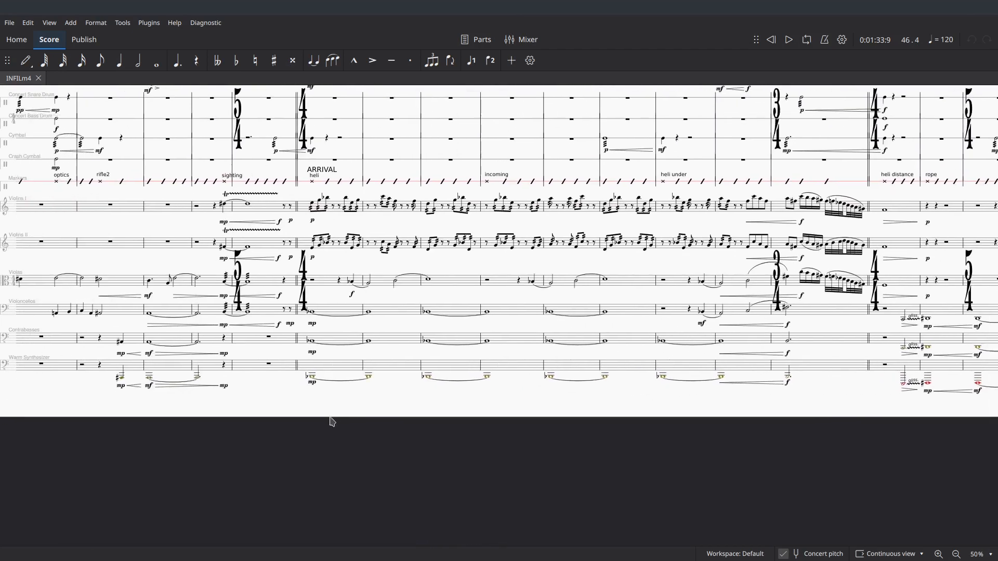
Resume playback in the score's last measures, and stop it with the playback position back in the first measure.
{"action": "left_click", "coordinate": [790, 40]}
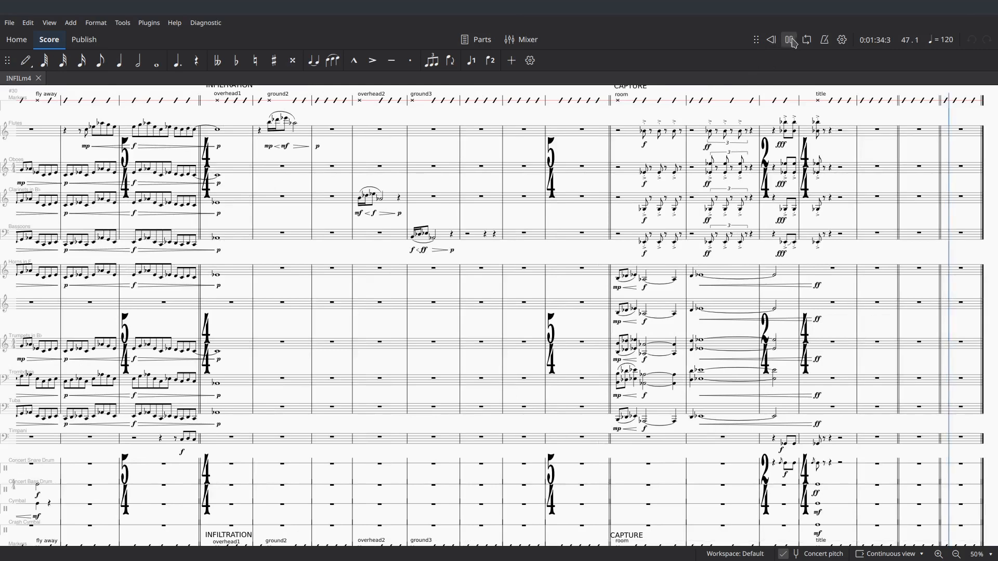
{"action": "left_click", "coordinate": [792, 42]}
{"action": "left_click", "coordinate": [790, 41]}
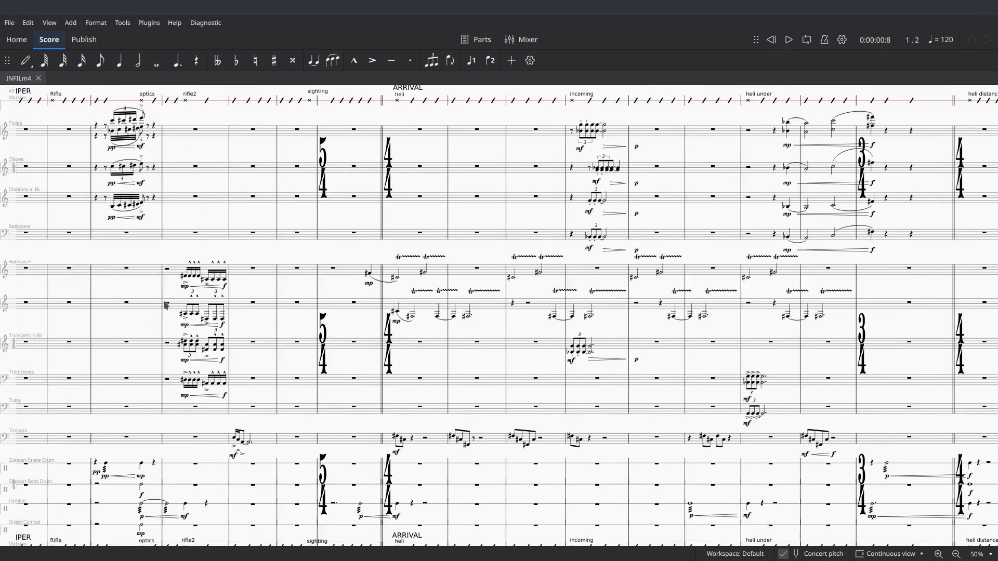
Examine the Warm Synthesizer part beneath the contrabasses from the SNIPER section through ARRIVAL to heli distance.
{"action": "scroll", "coordinate": [165, 305], "scroll_direction": "left", "scroll_amount": 5}
{"action": "scroll", "coordinate": [165, 305], "scroll_direction": "down", "scroll_amount": 3}
{"action": "scroll", "coordinate": [295, 326], "scroll_direction": "down", "scroll_amount": 4}
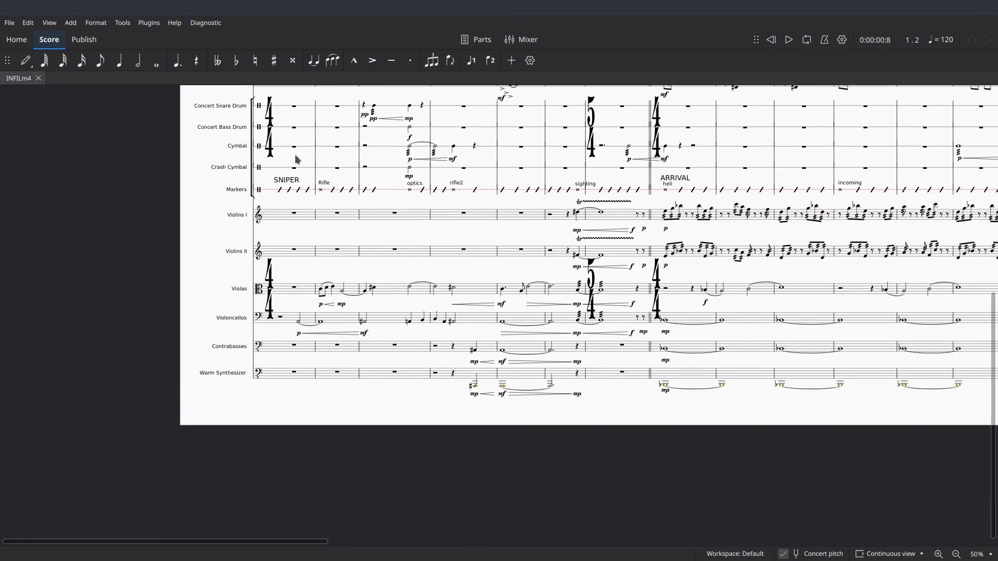
{"action": "scroll", "coordinate": [234, 364], "scroll_direction": "right", "scroll_amount": 3}
{"action": "scroll", "coordinate": [182, 402], "scroll_direction": "up", "scroll_amount": 2}
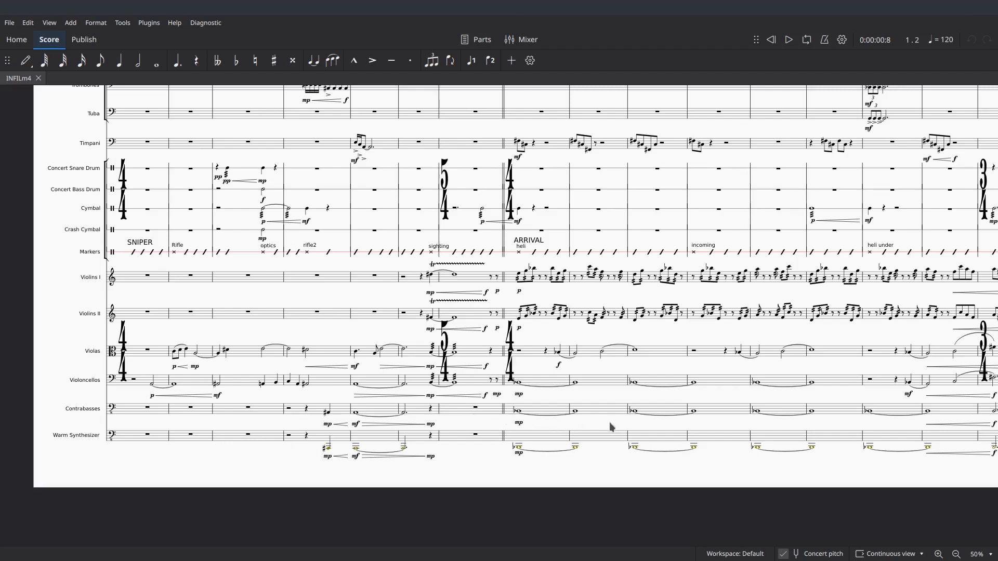
{"action": "scroll", "coordinate": [612, 427], "scroll_direction": "right", "scroll_amount": 5}
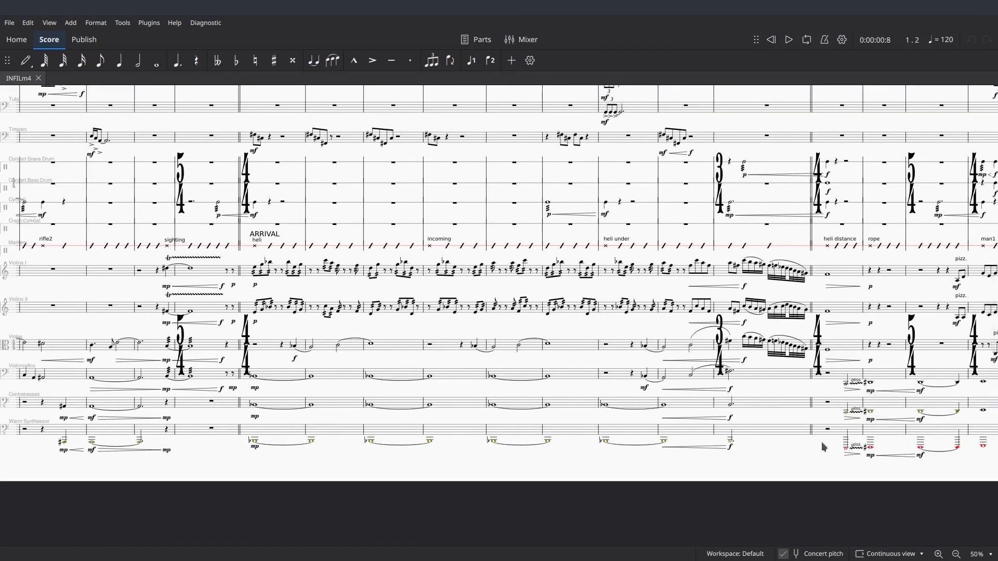
{"action": "scroll", "coordinate": [842, 437], "scroll_direction": "left", "scroll_amount": 3}
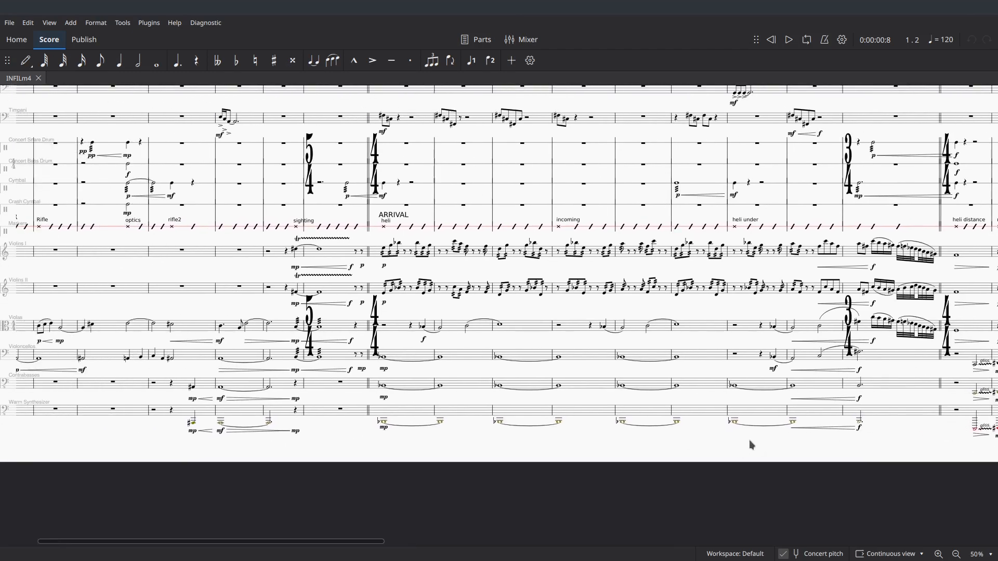
{"action": "scroll", "coordinate": [751, 444], "scroll_direction": "left", "scroll_amount": 2}
Inspect the Warm Synthesizer channel in the mixer alongside its staff in the opening measures, and close the mixer.
{"action": "left_click", "coordinate": [528, 41]}
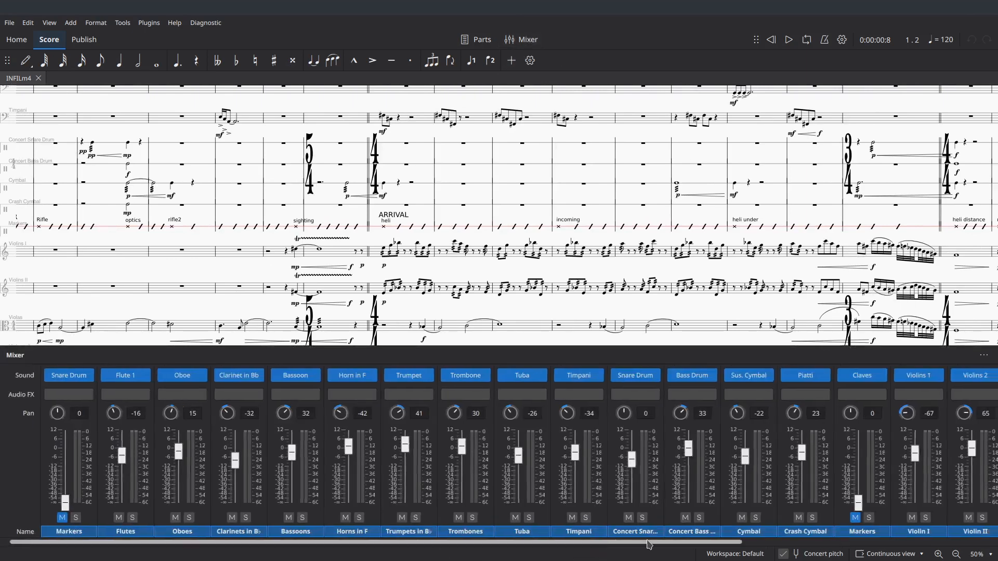
{"action": "left_click_drag", "start_coordinate": [598, 549], "coordinate": [860, 546]}
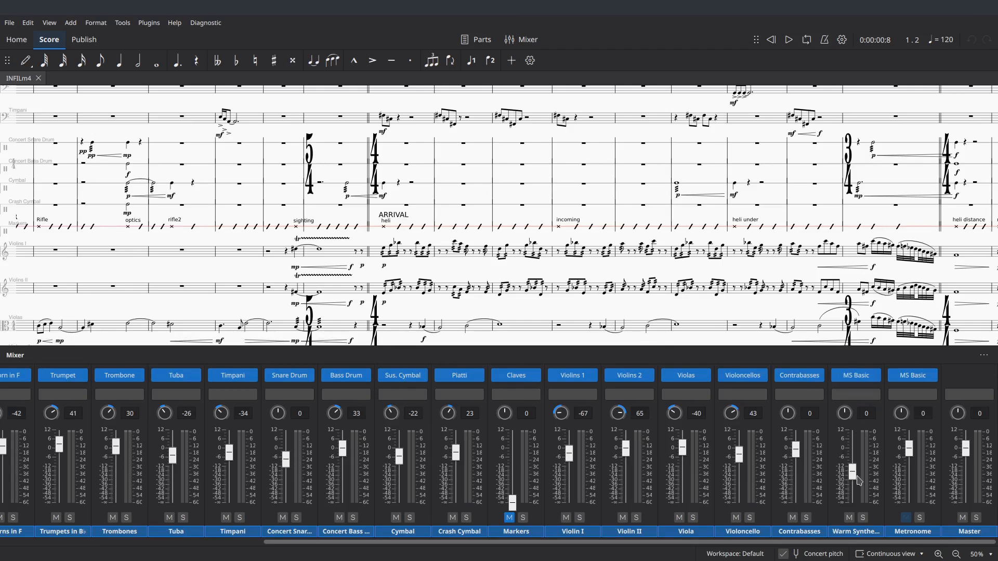
{"action": "scroll", "coordinate": [685, 298], "scroll_direction": "down", "scroll_amount": 5}
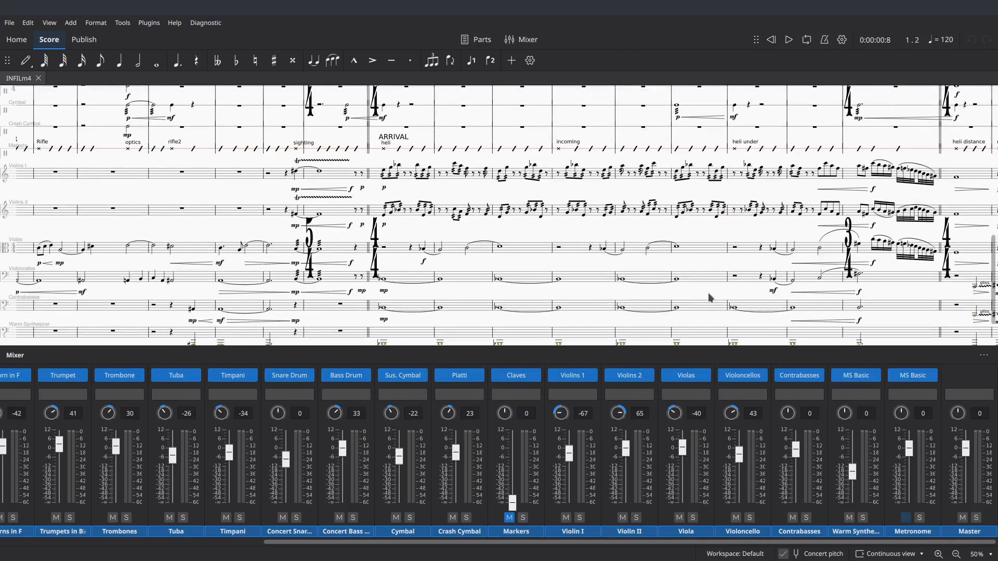
{"action": "left_click_drag", "start_coordinate": [552, 241], "coordinate": [747, 319]}
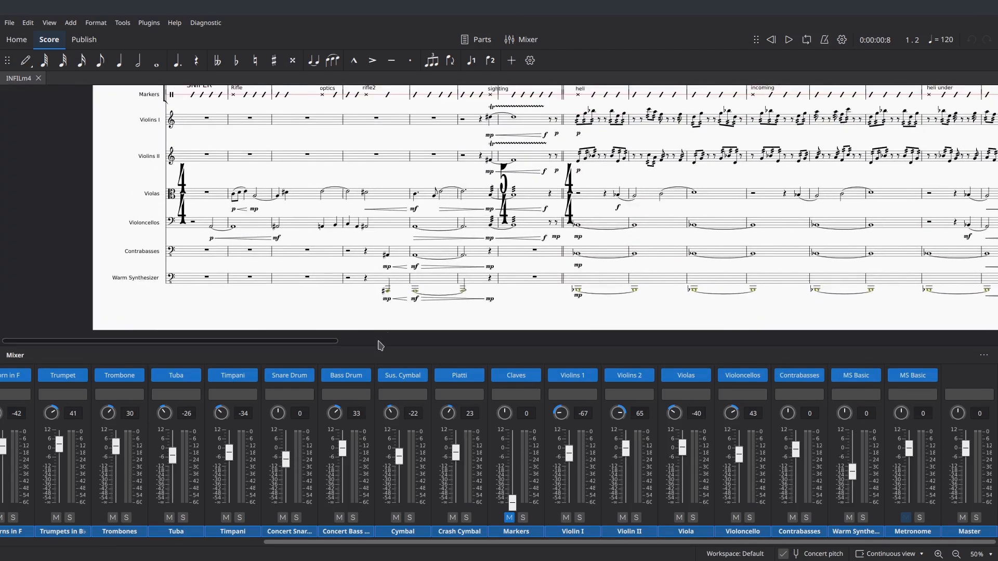
{"action": "left_click_drag", "start_coordinate": [347, 314], "coordinate": [263, 322]}
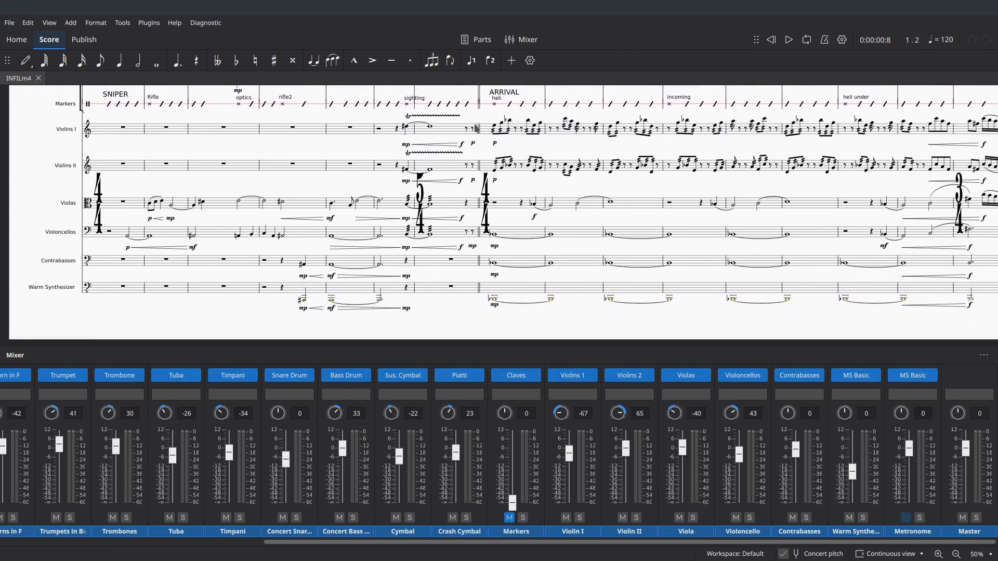
{"action": "left_click", "coordinate": [511, 44]}
{"action": "left_click_drag", "start_coordinate": [272, 328], "coordinate": [257, 503]}
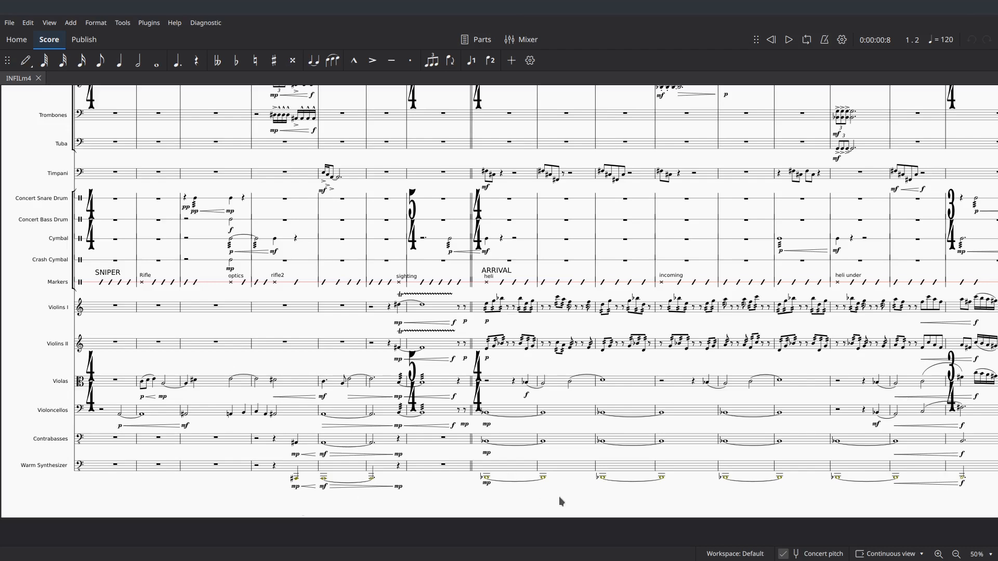
Examine the low Warm Synthesizer notes against the cellos and contrabasses from heli distance through rope, man1 and ground force.
{"action": "scroll", "coordinate": [550, 492], "scroll_direction": "right", "scroll_amount": 5}
{"action": "scroll", "coordinate": [563, 514], "scroll_direction": "right", "scroll_amount": 5}
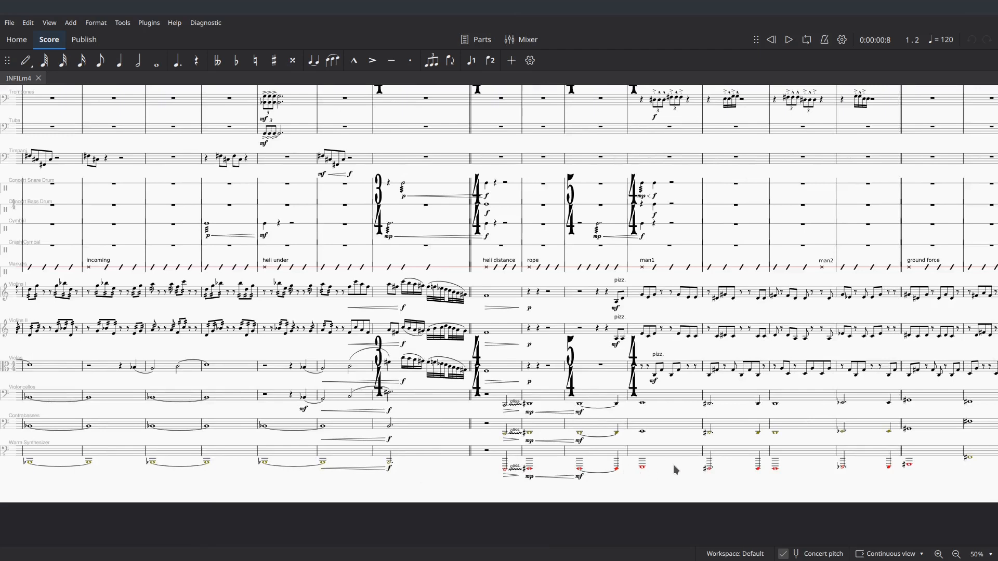
{"action": "left_click_drag", "start_coordinate": [674, 467], "coordinate": [553, 399]}
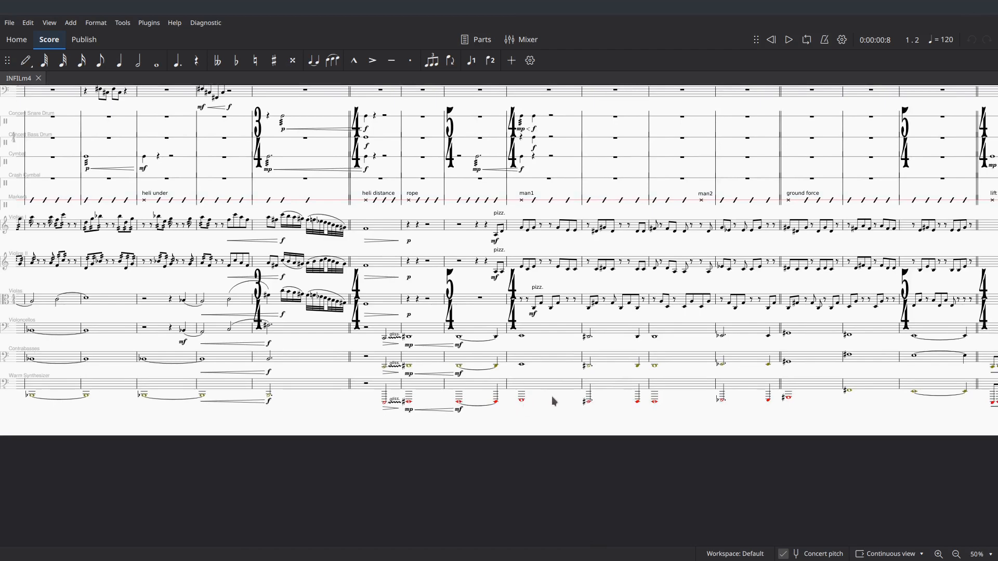
{"action": "left_click_drag", "start_coordinate": [555, 402], "coordinate": [589, 459]}
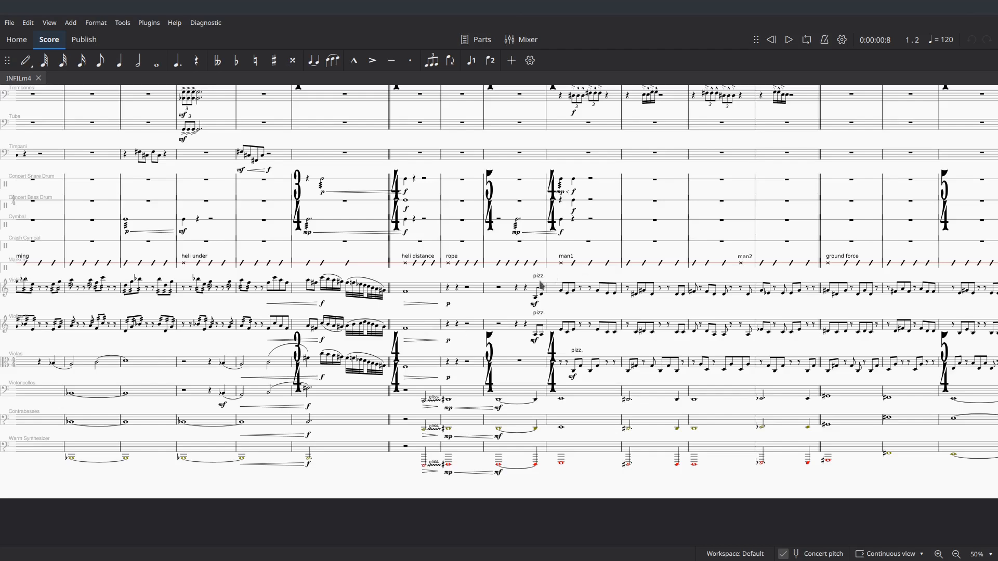
Review the brass, timpani and percussion parts backward from man1 through ARRIVAL to the start of the SNIPER section.
{"action": "left_click_drag", "start_coordinate": [512, 303], "coordinate": [623, 420]}
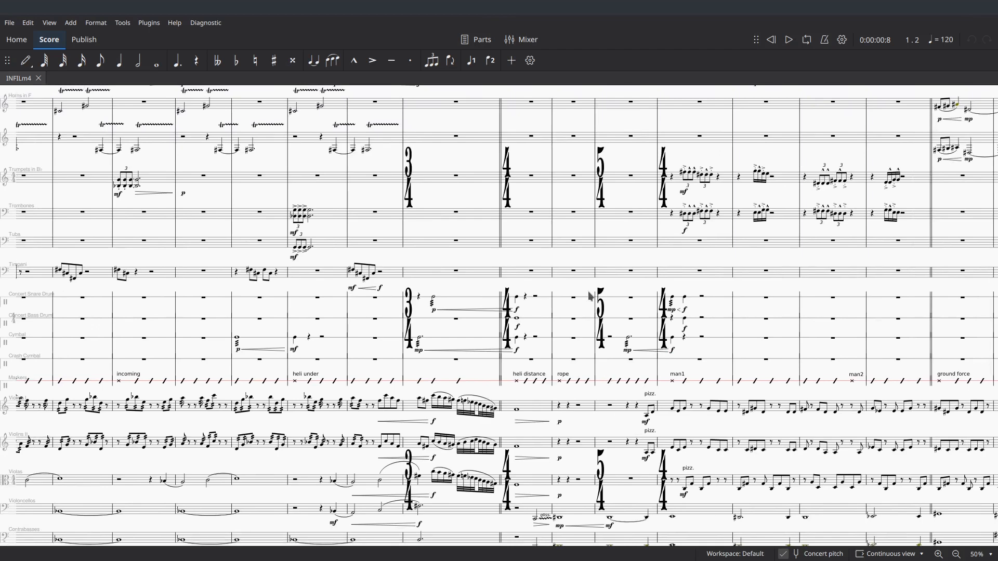
{"action": "left_click_drag", "start_coordinate": [604, 254], "coordinate": [873, 264]}
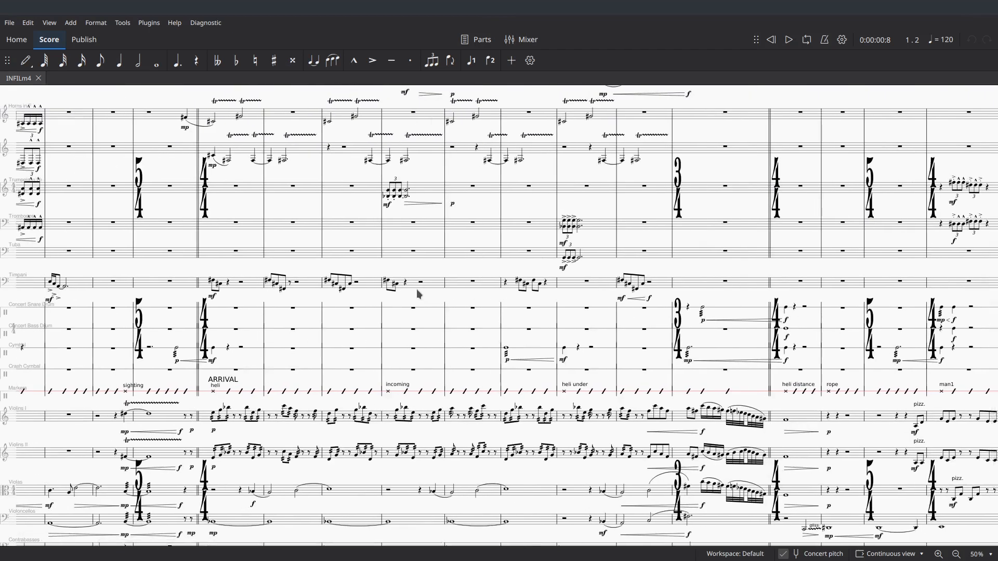
{"action": "left_click_drag", "start_coordinate": [416, 290], "coordinate": [500, 242]}
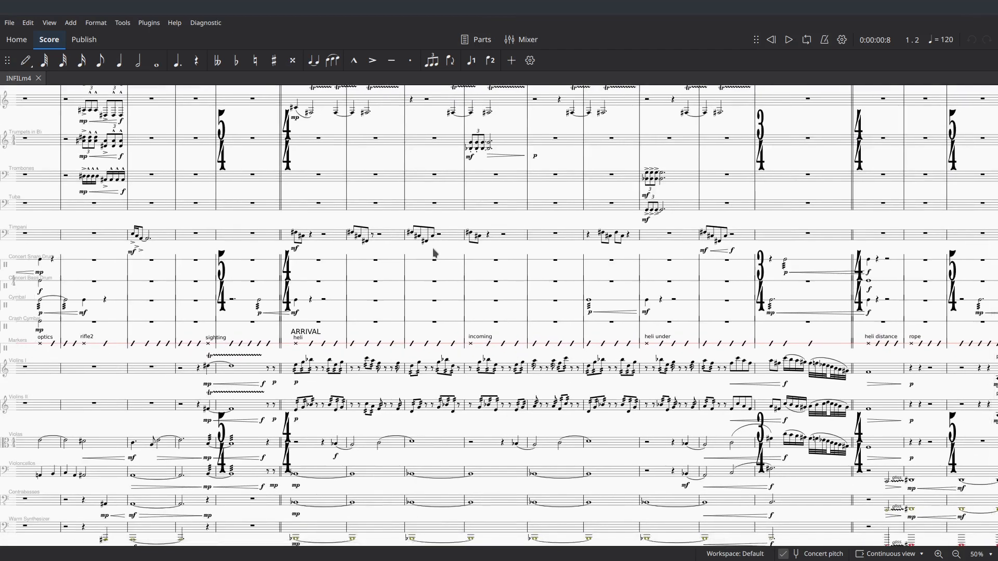
{"action": "left_click_drag", "start_coordinate": [433, 249], "coordinate": [694, 216]}
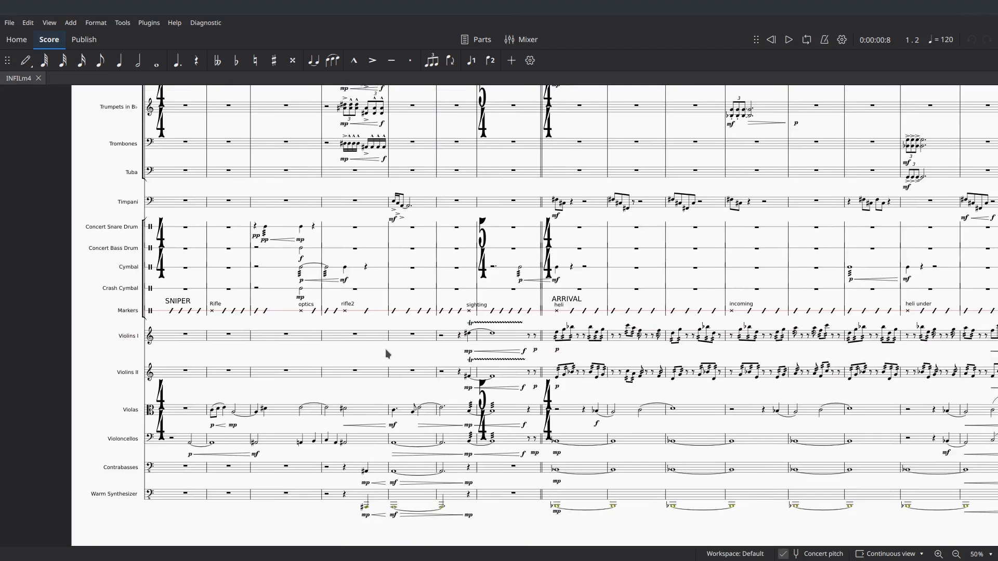